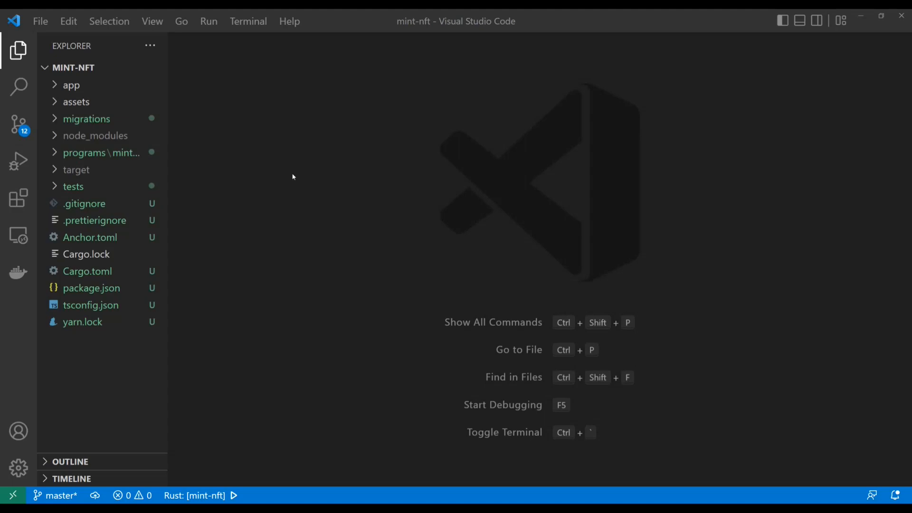
Expand the programs\mint-nft folder to reveal src, Cargo.toml and Xargo.toml
click(60, 153)
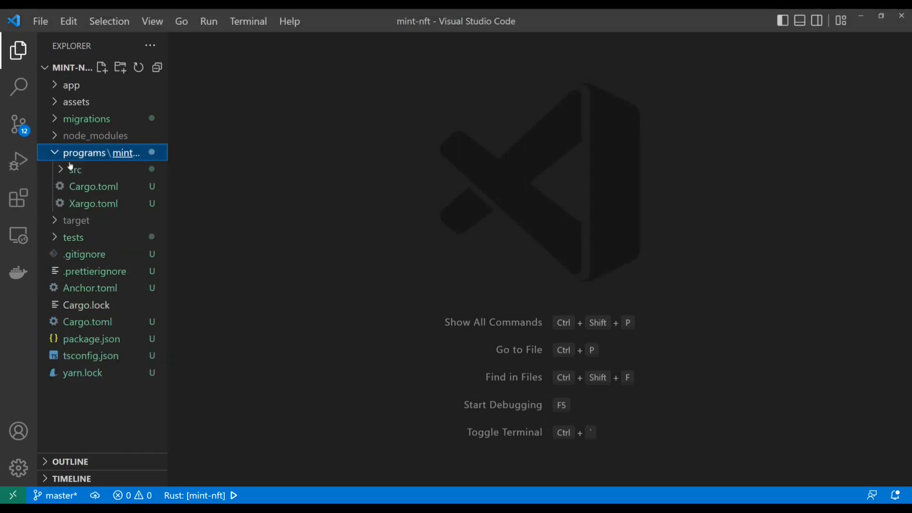
Open src/lib.rs and place the cursor below its imports
click(84, 171)
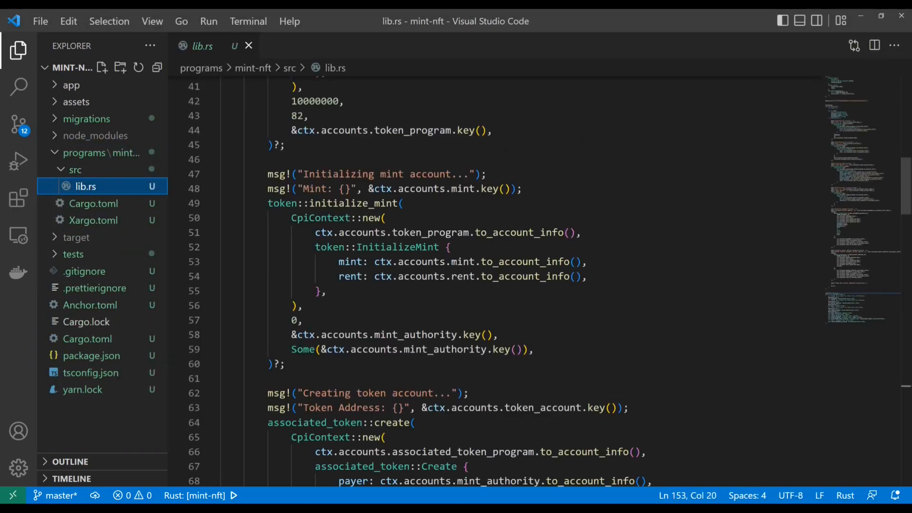
scroll(499, 285, up, 9)
scroll(498, 286, up, 3)
scroll(498, 285, up, 2)
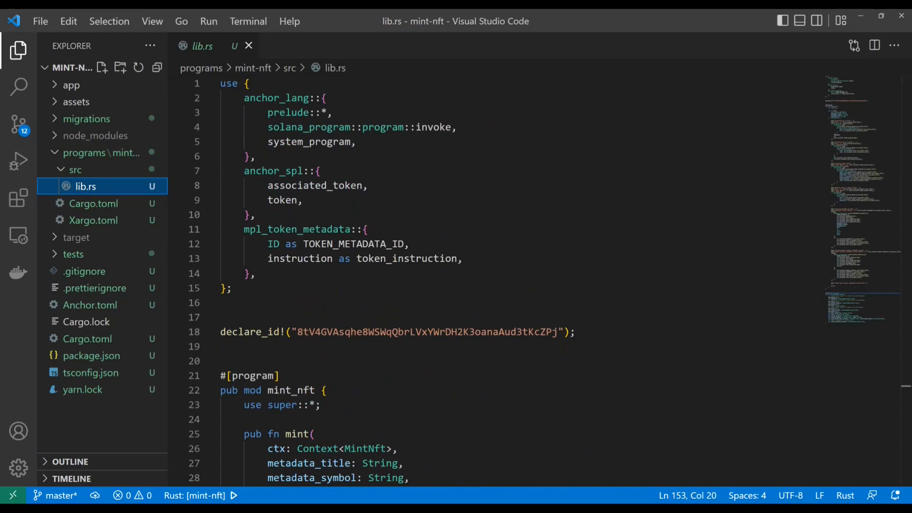
click(285, 302)
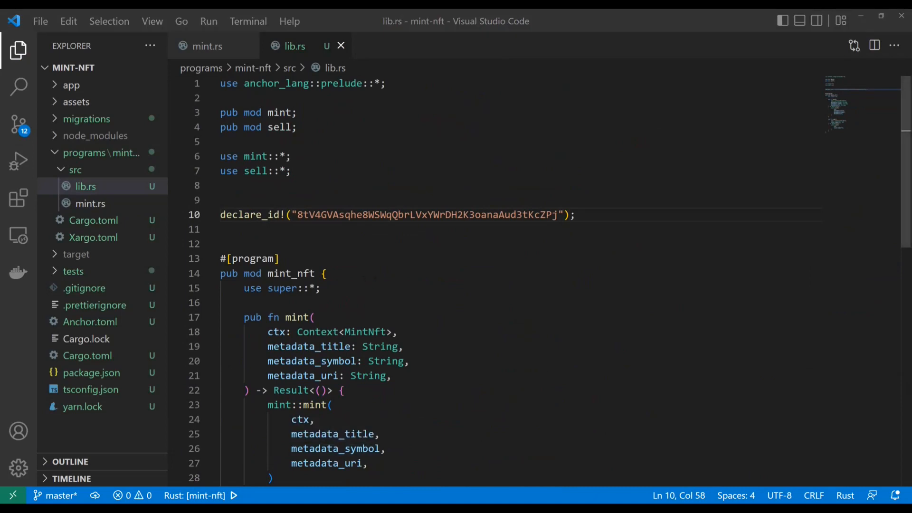
key(Down)
key(Down)
key(Down)
key(Up)
key(Up)
key(Up)
key(shift+Left)
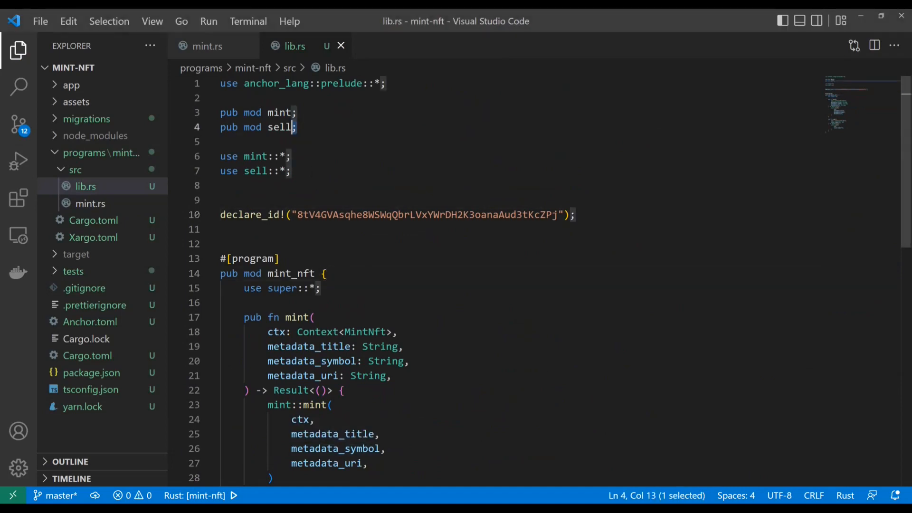
key(shift+Up)
key(shift+Left)
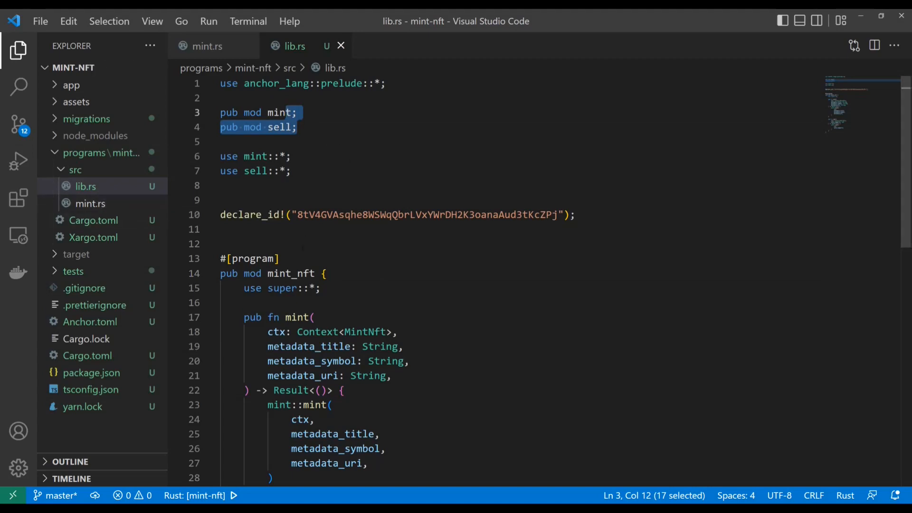
scroll(457, 286, down, 2)
click(336, 190)
key(shift+Up)
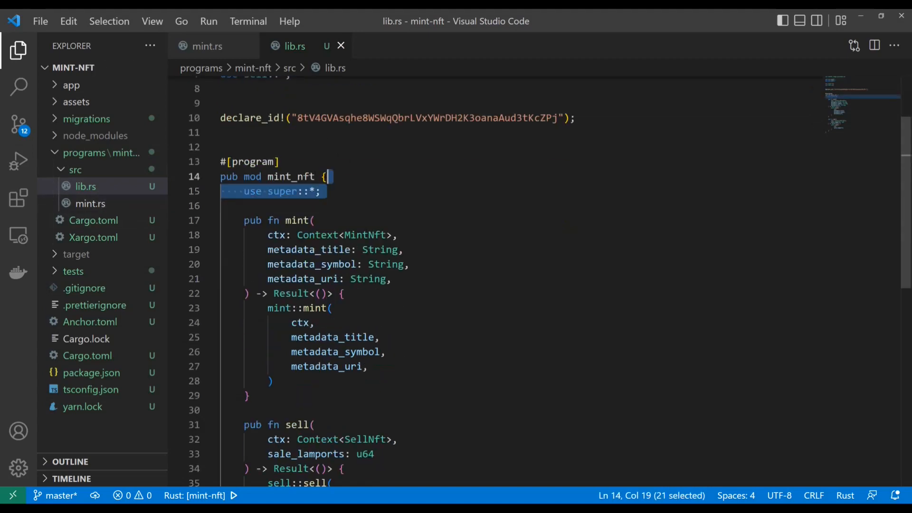
scroll(499, 285, down, 3)
scroll(499, 285, up, 1)
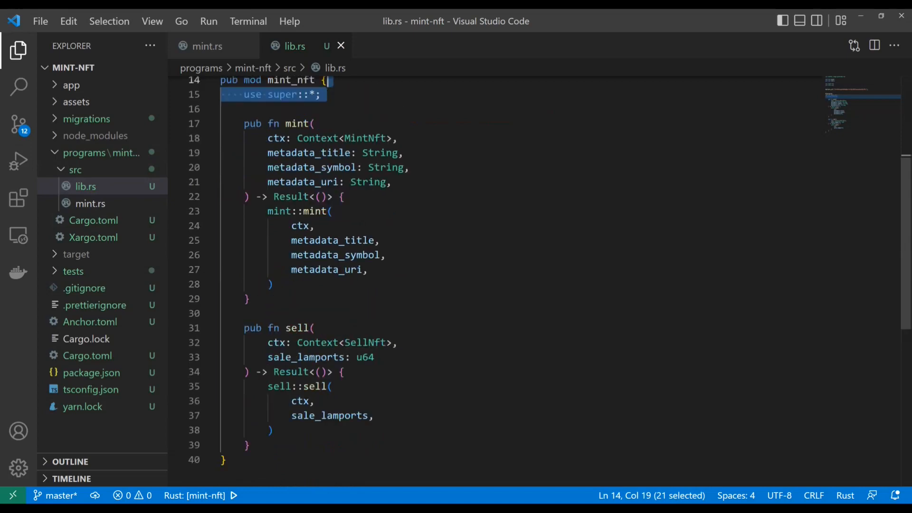
drag(235, 138, 370, 269)
click(425, 311)
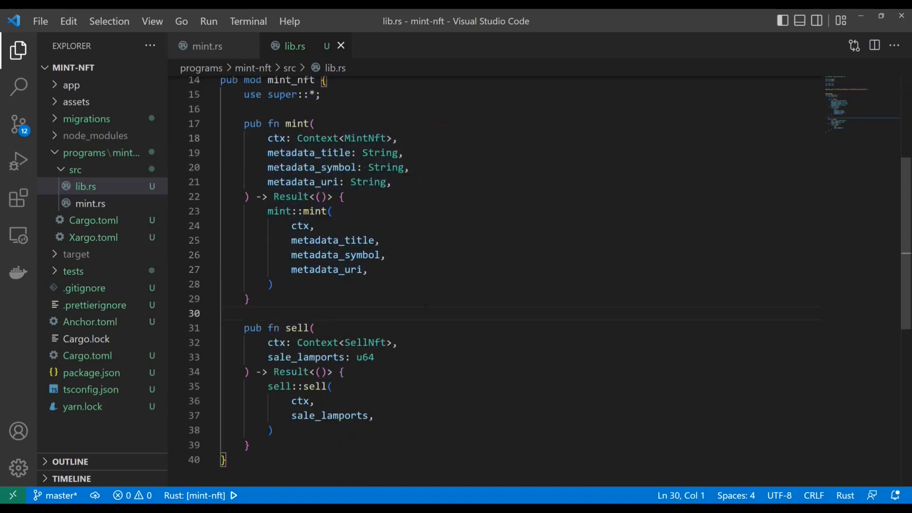
click(314, 211)
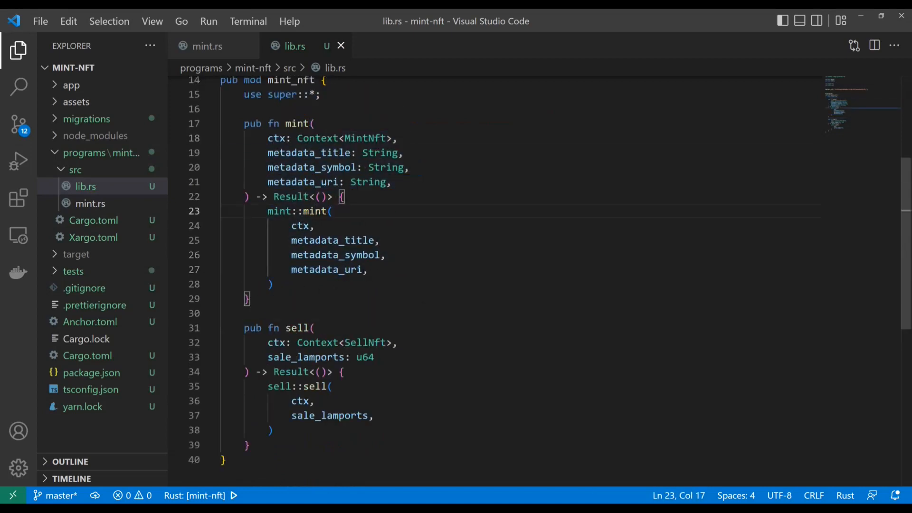
key(F12)
scroll(499, 285, down, 3)
drag(220, 170, 221, 274)
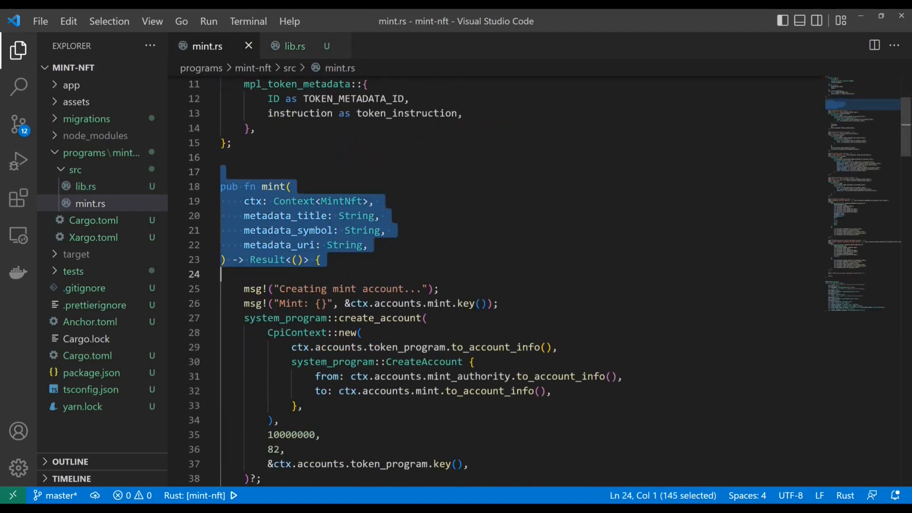
click(222, 171)
click(308, 46)
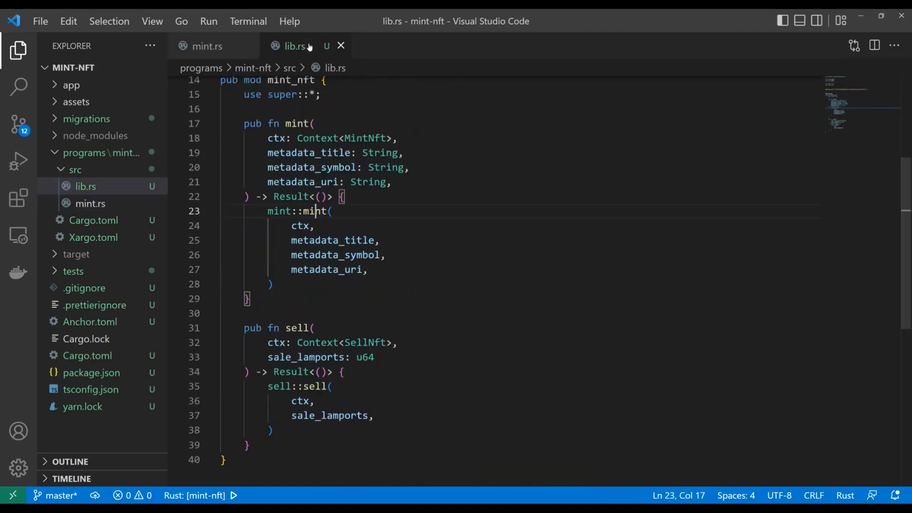
drag(286, 328, 374, 415)
click(424, 443)
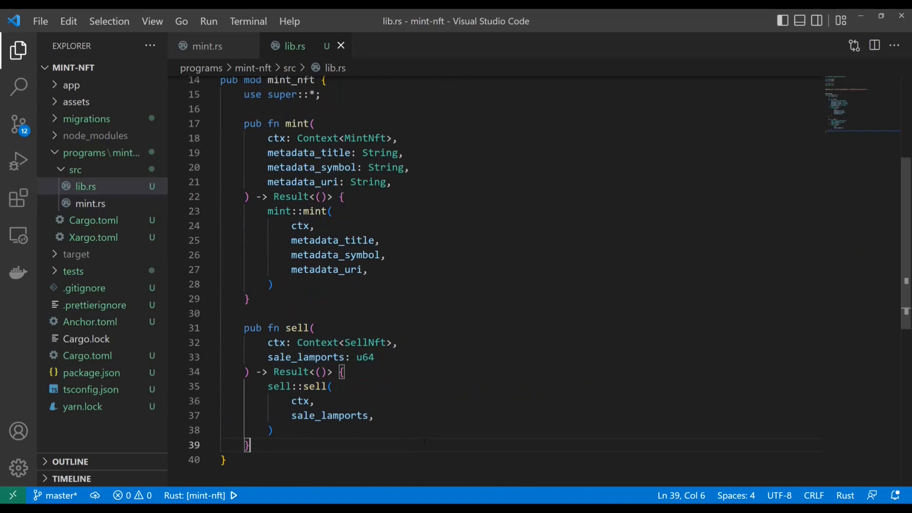
Create a new sell.rs file under src and paste in the use imports
right_click(78, 171)
click(122, 187)
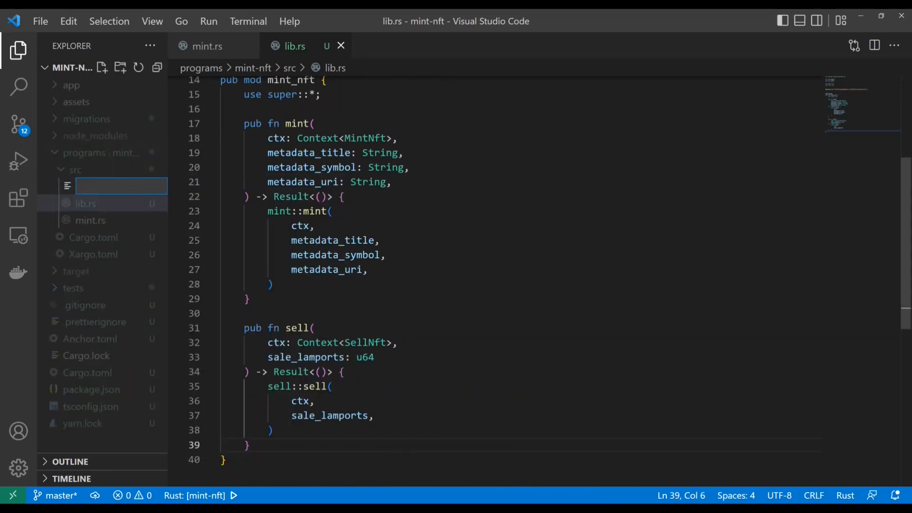
text(sell.rs)
key(Return)
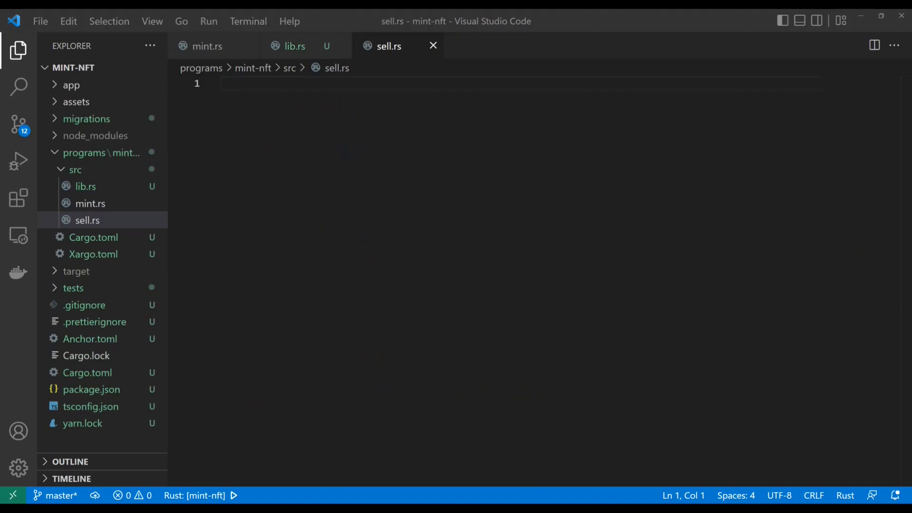
key(ctrl+v)
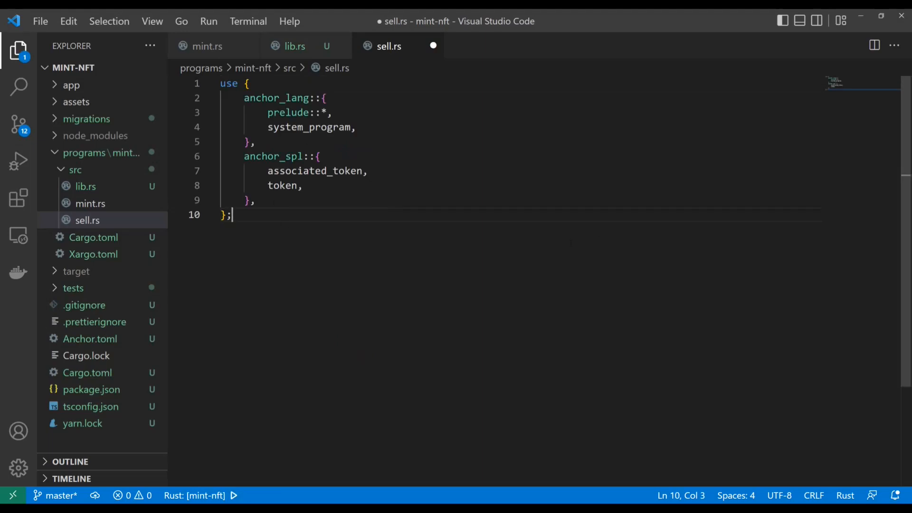
key(Return)
key(Return)
text(pub fn )
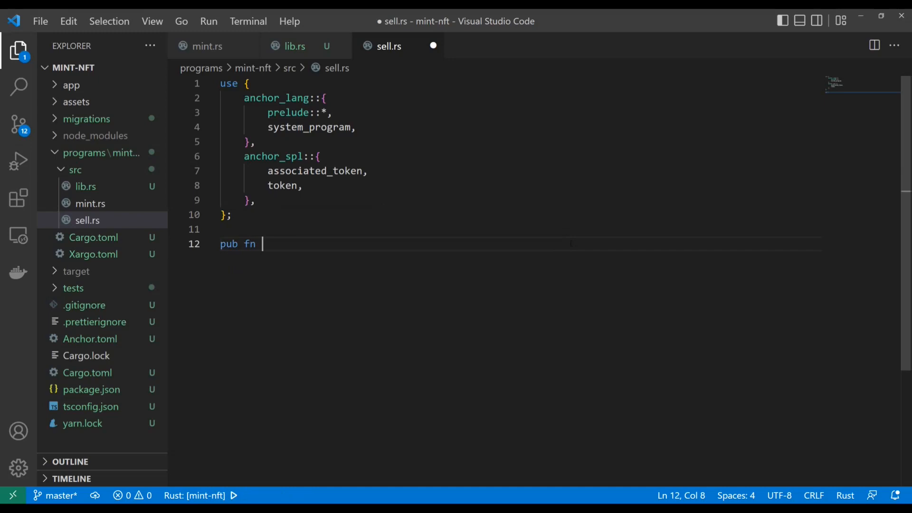
text(sell()
Write pub fn sell(ctx: Context<SellNft>, sale_lamports: u64) -> Result<()> with an empty body
key(Return)
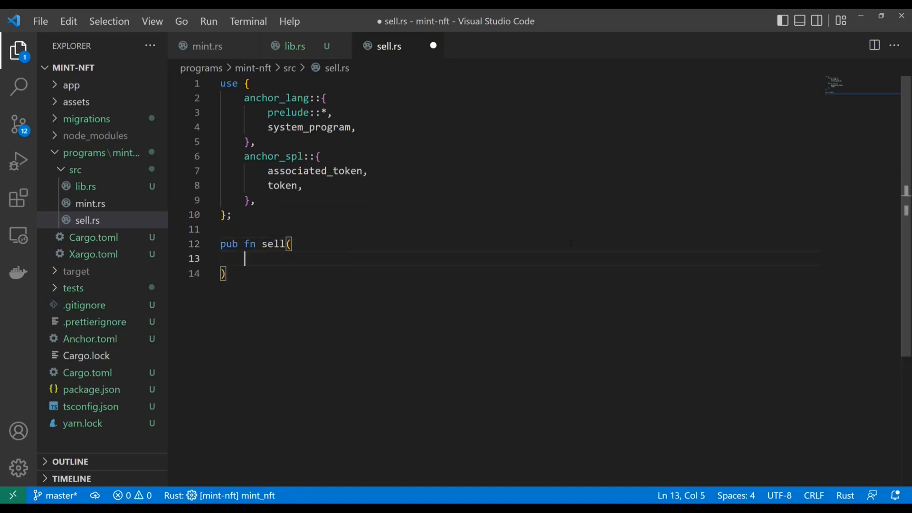
text(ctx:)
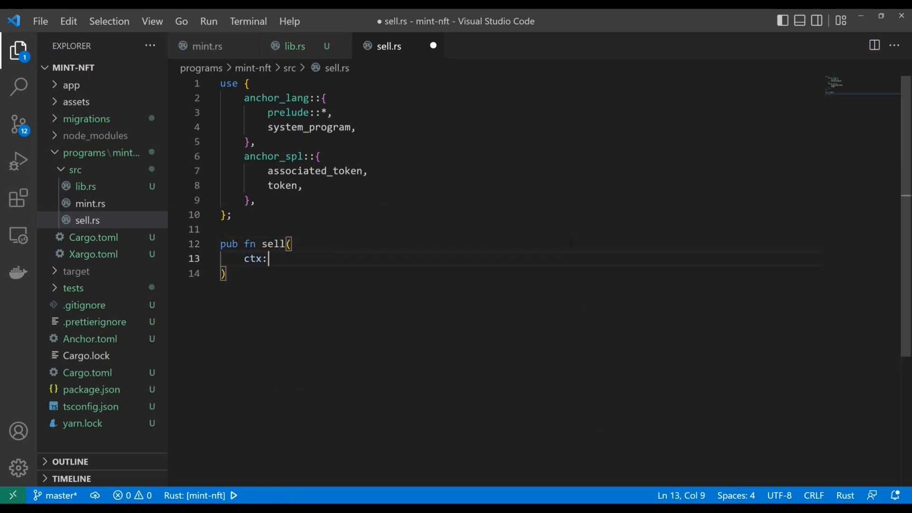
text( Context<S)
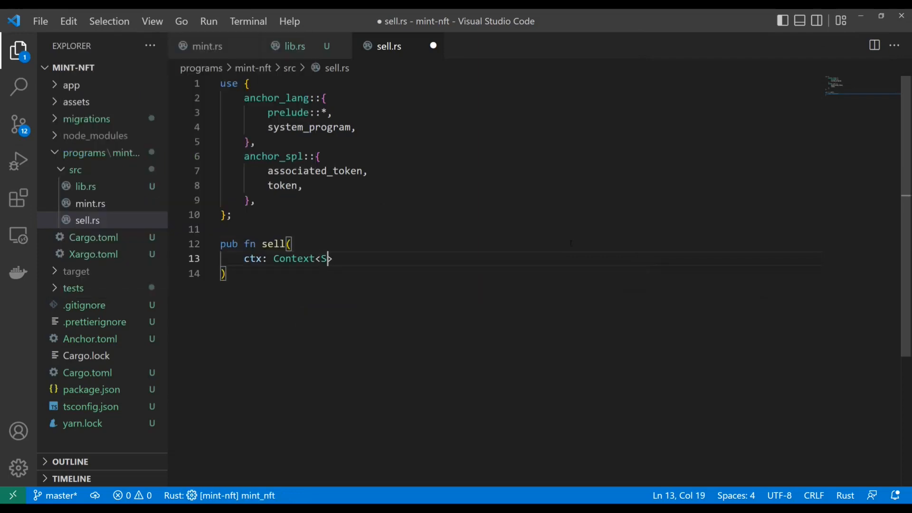
text(ellNft>)
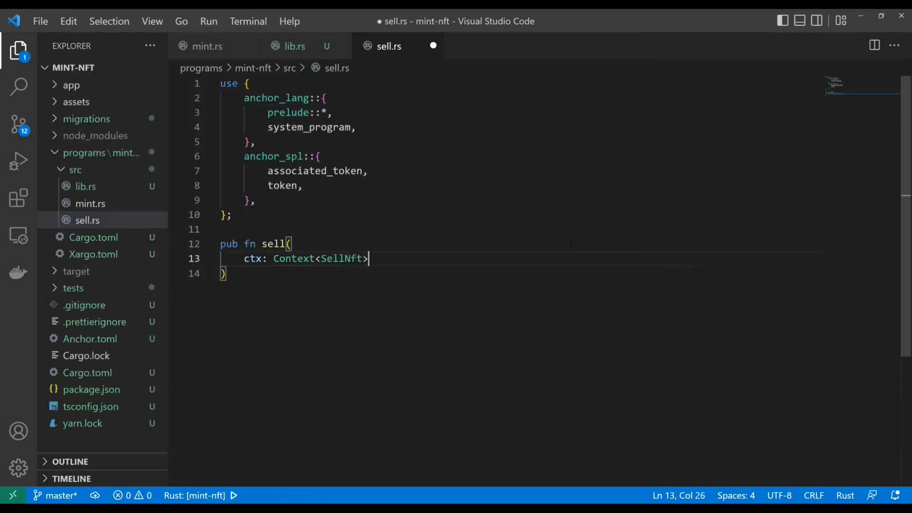
text(,)
key(Return)
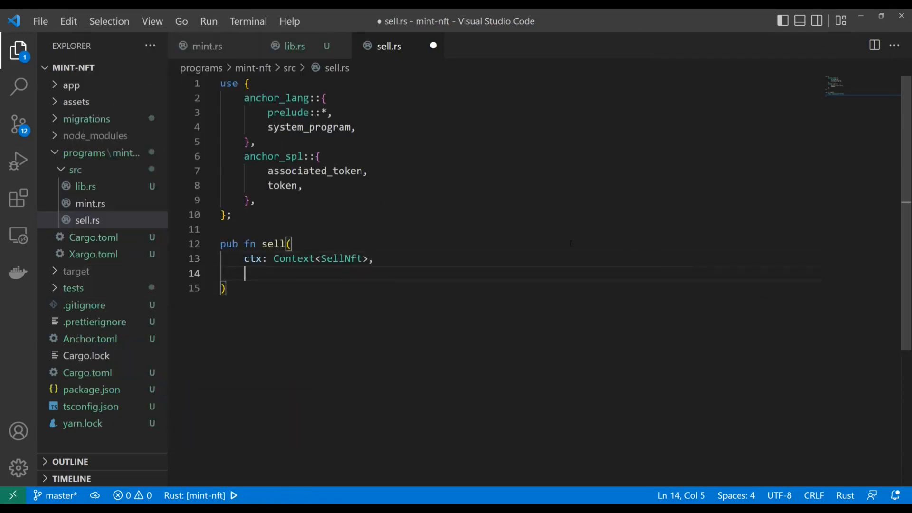
text(sale)
key(Tab)
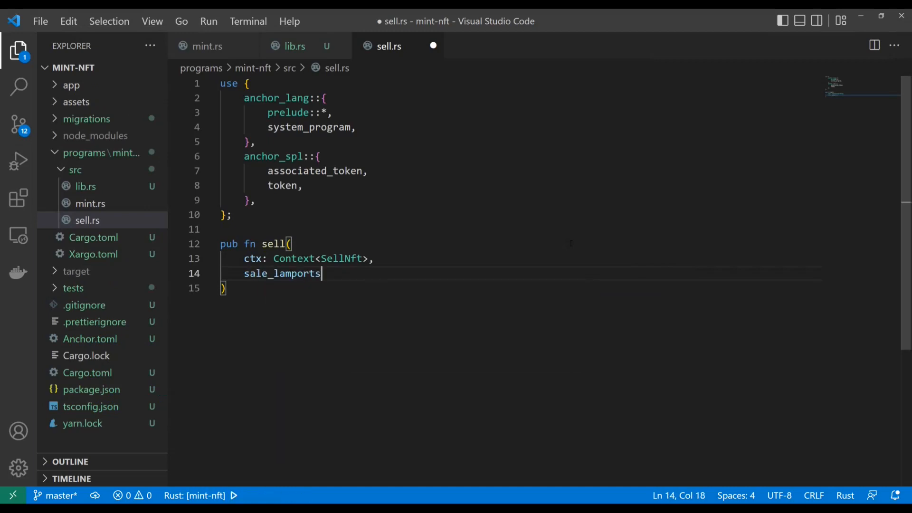
text(: u64)
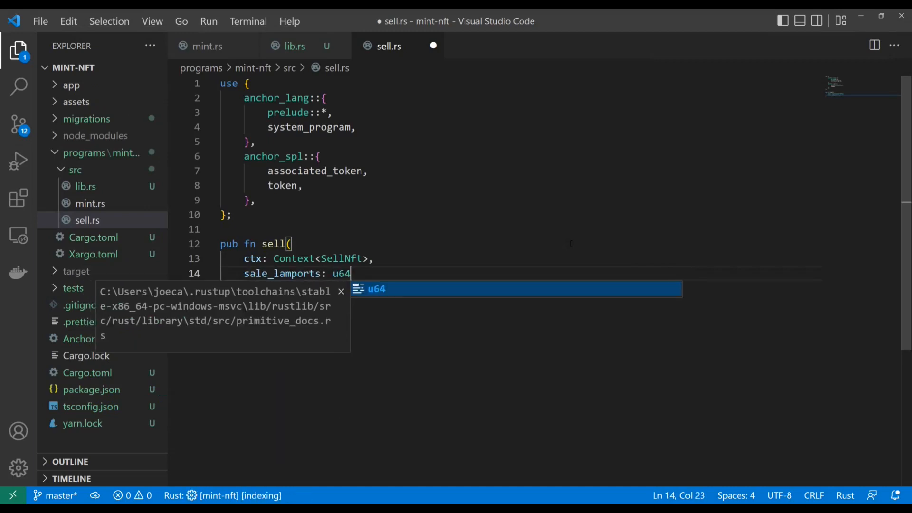
text(,)
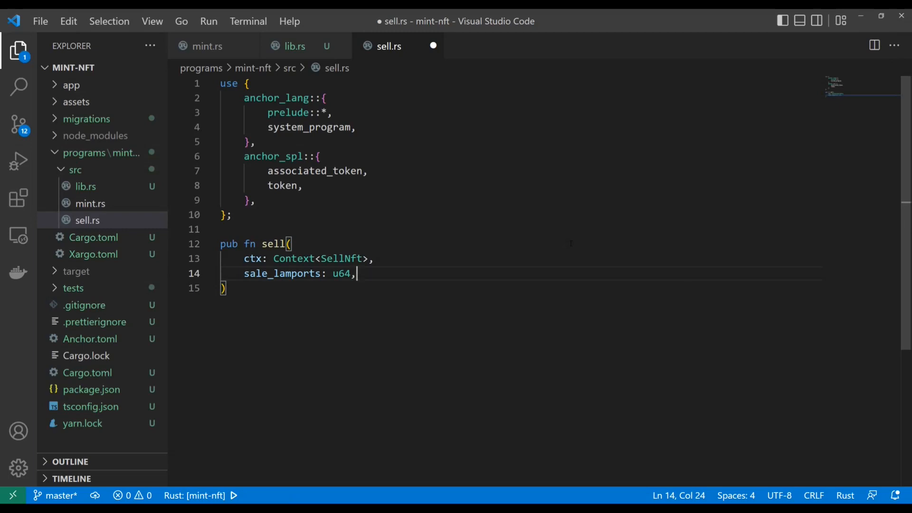
key(Down)
text(-)
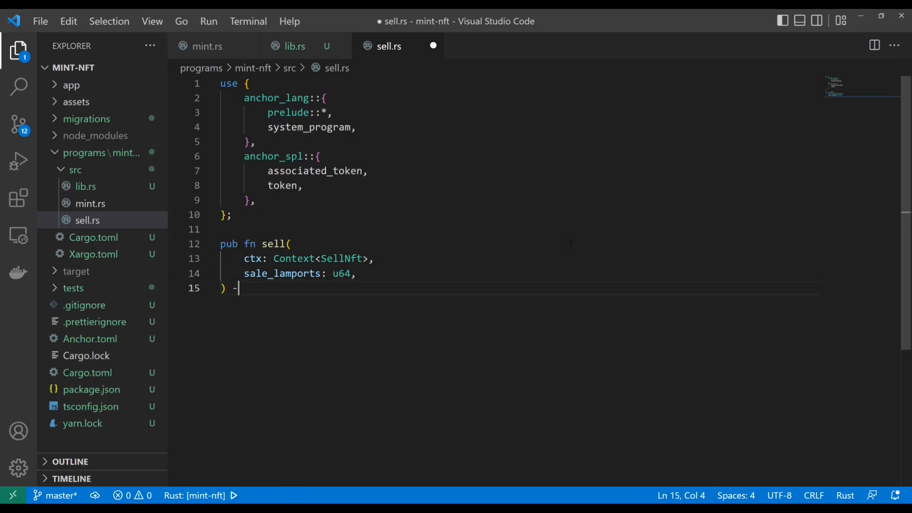
text(> Result)
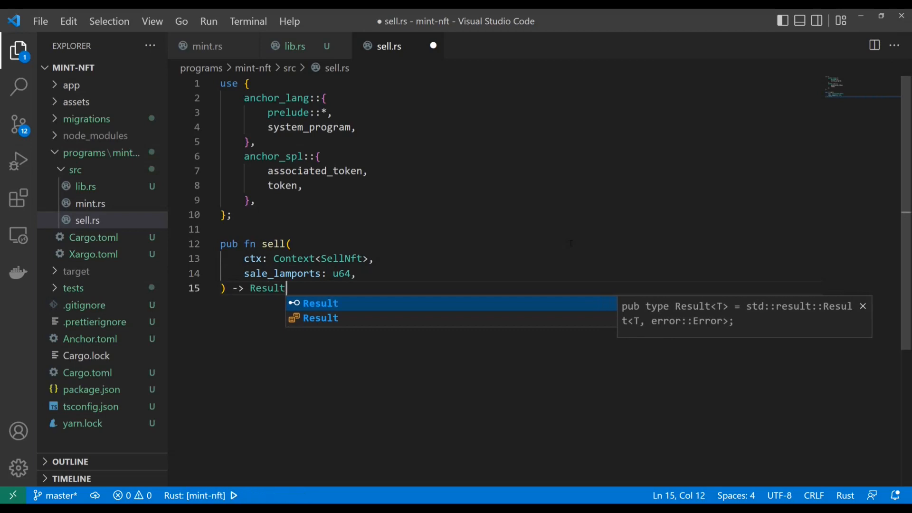
text(<()> )
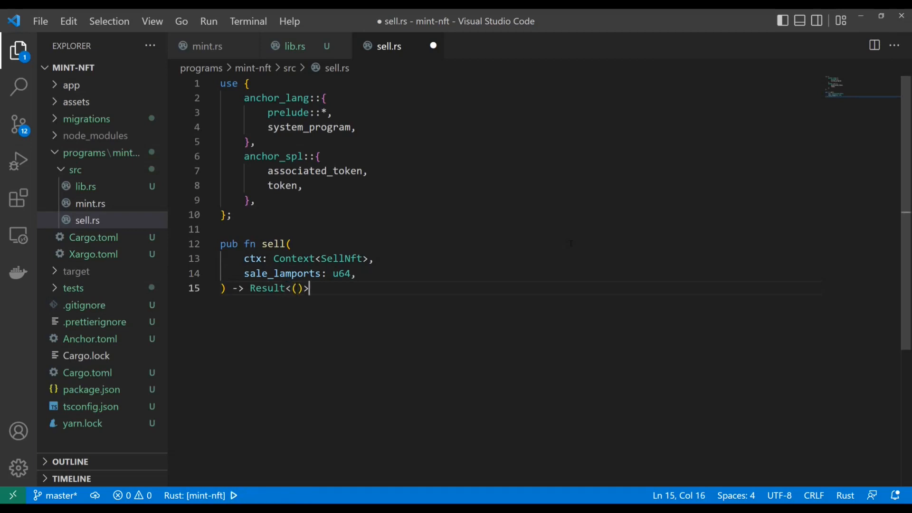
text({)
key(Return)
key(Return)
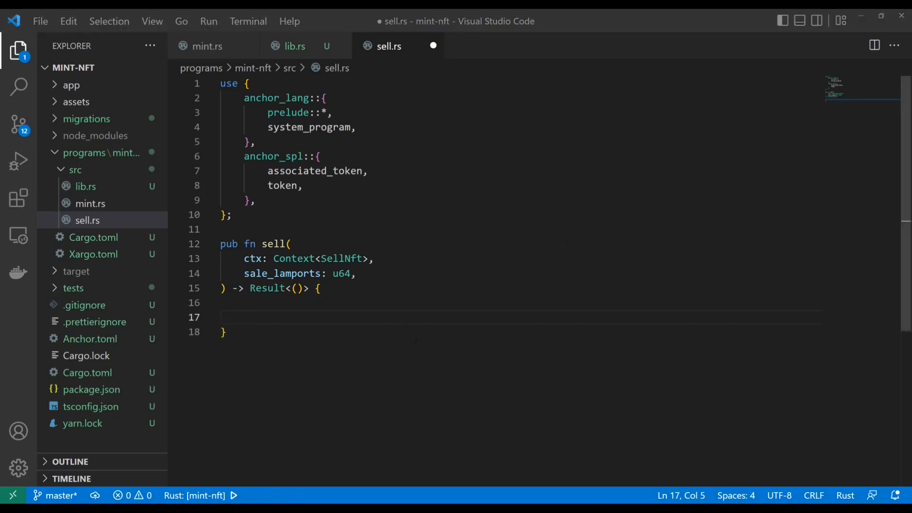
Paste the msg! logs for the lamport transfer, buyer token account and NFT transfer into sell()
text(msg!("Initiating transfer of {} lamports...", sale_lamports);     msg!("Purchaser (sending lamports): {}", &ctx.accounts.buyer_authority.key());     msg!("Seller (receiving lamports): {}", &ctx.accounts.owner_authority.key());)
key(Return)
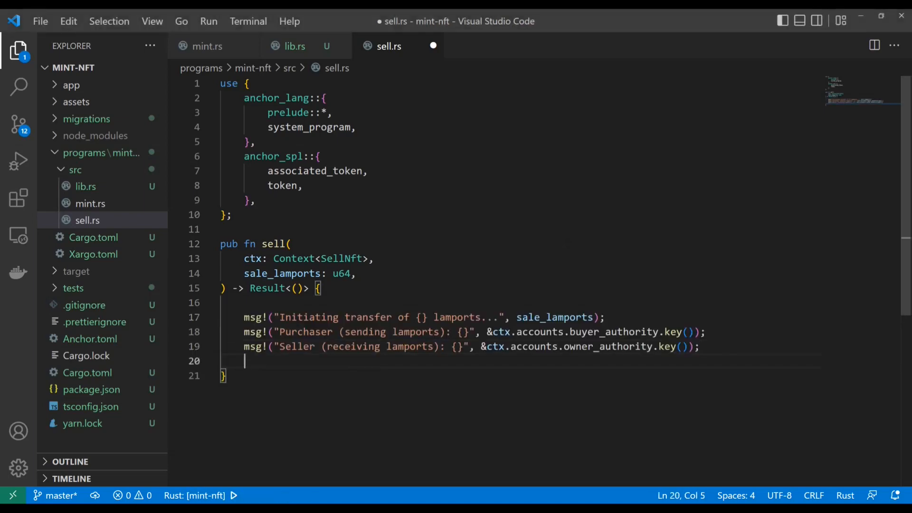
key(Return)
key(ctrl+v)
scroll(499, 286, down, 2)
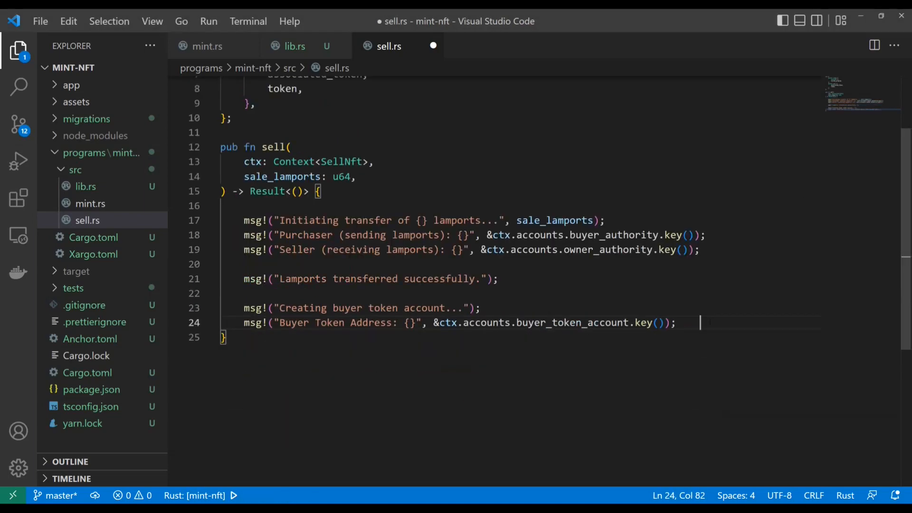
key(ctrl+v)
text(msg!("NFT transferred successfully.");      msg!("Sale completed successfully!");      Ok(()))
scroll(498, 285, down, 1)
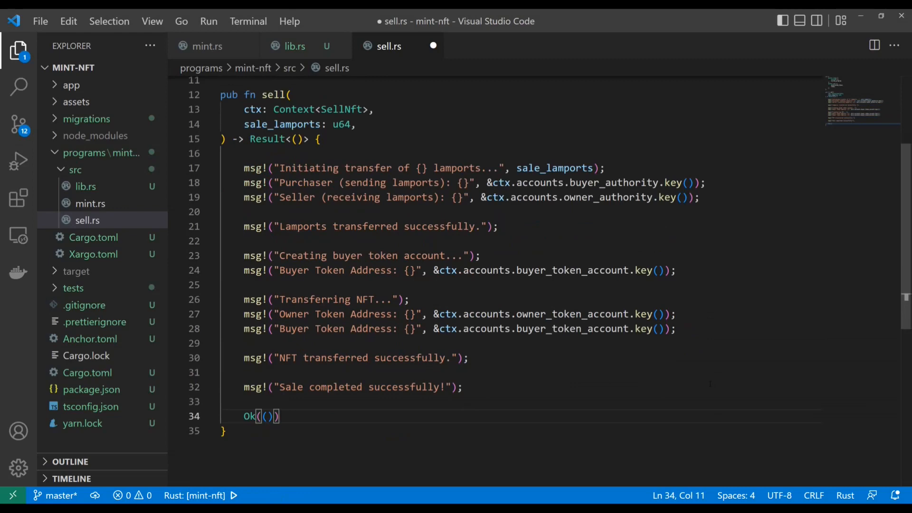
Review the pasted log sections, highlighting each sale stage through 'Sale completed successfully'
drag(700, 198, 579, 169)
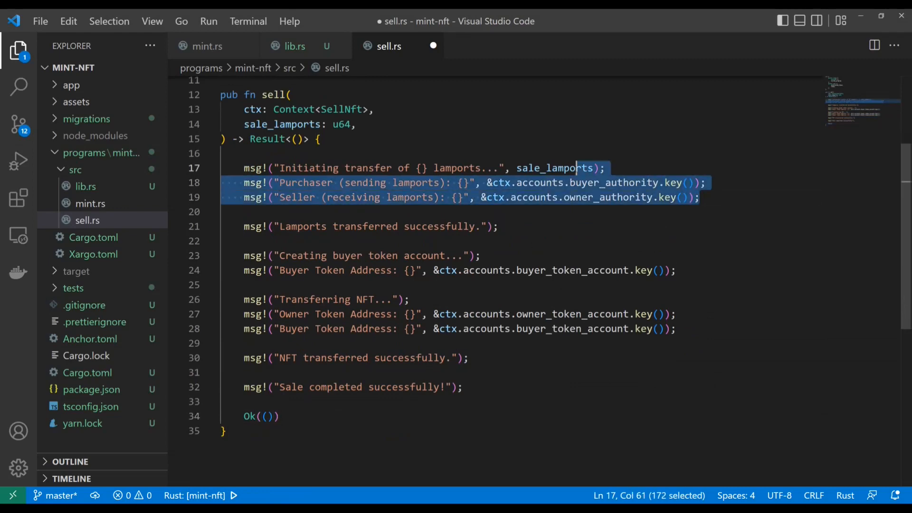
mouse_move(579, 168)
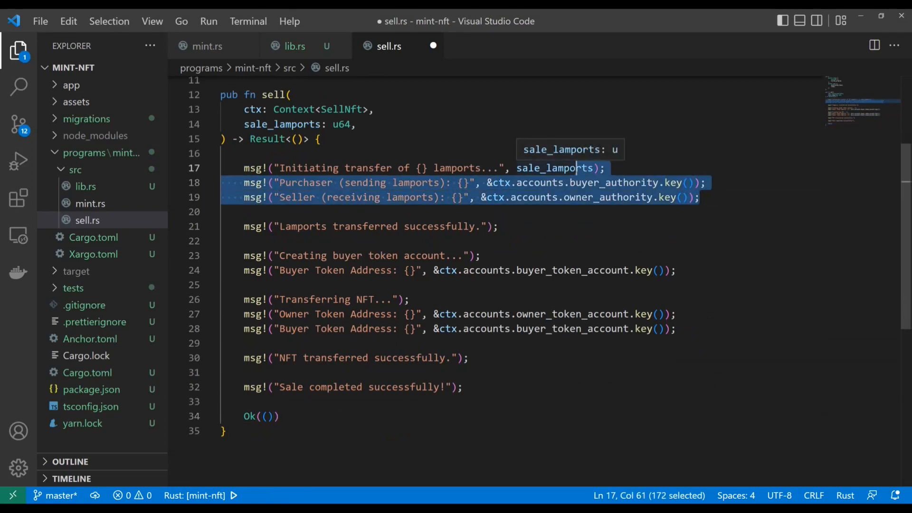
drag(499, 226, 222, 212)
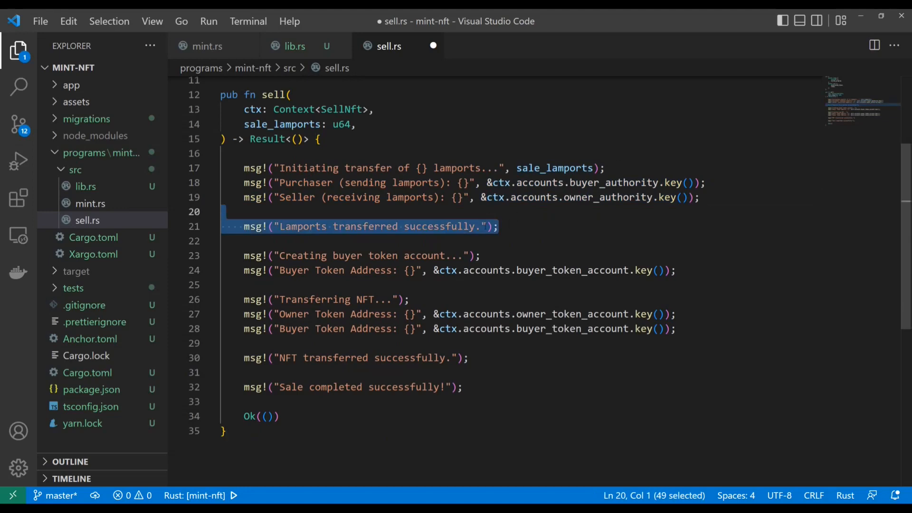
drag(499, 226, 488, 168)
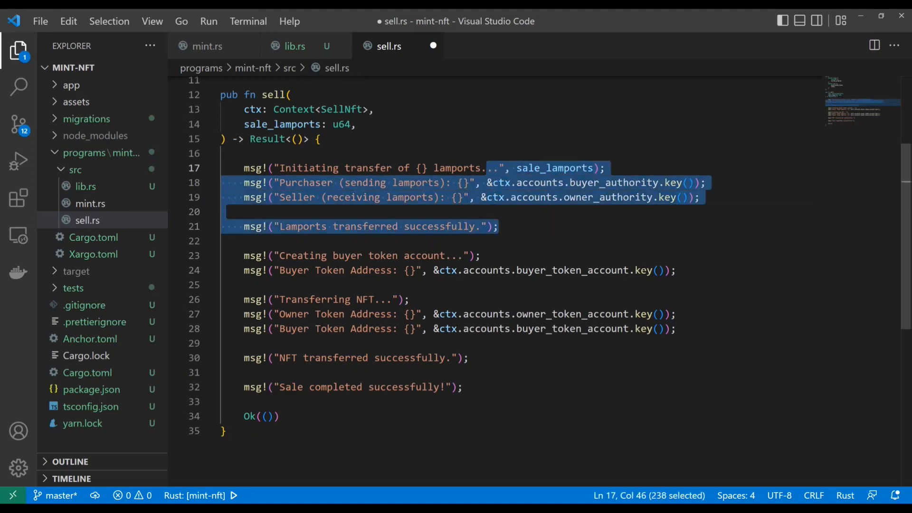
drag(701, 270, 483, 255)
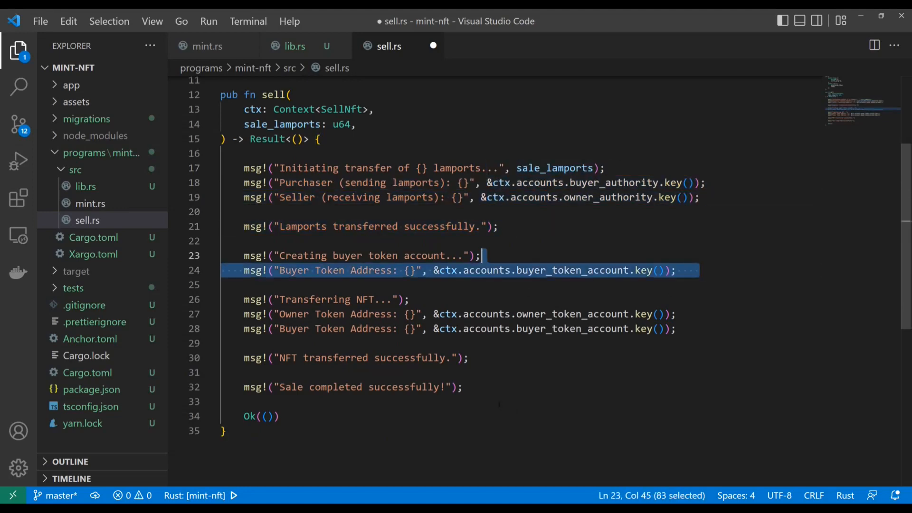
drag(688, 329, 640, 300)
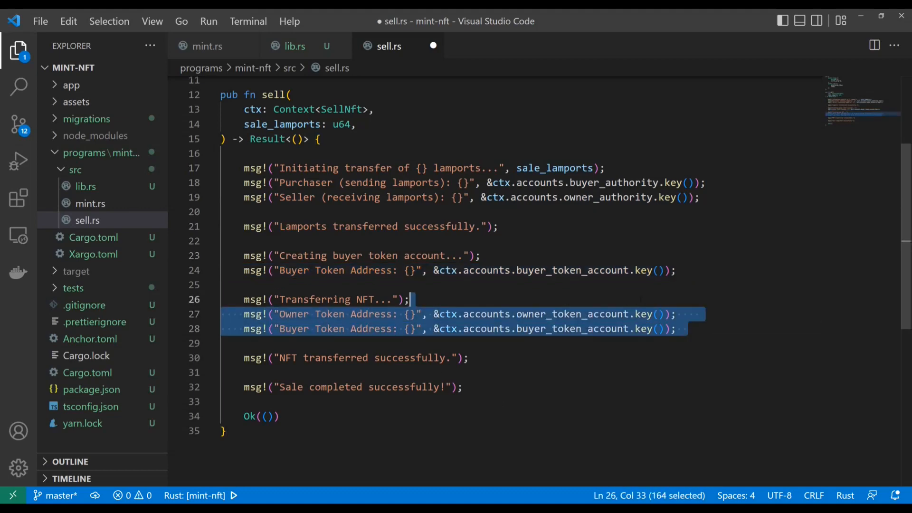
mouse_move(470, 358)
mouse_down()
mouse_move(463, 315)
mouse_move(410, 299)
mouse_up()
mouse_move(470, 387)
mouse_down()
mouse_move(221, 401)
mouse_move(245, 387)
mouse_up()
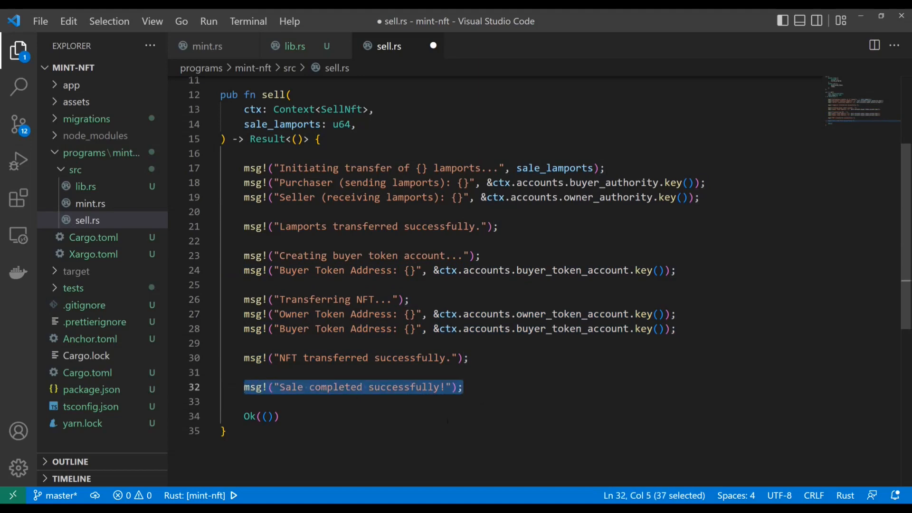
drag(705, 197, 220, 153)
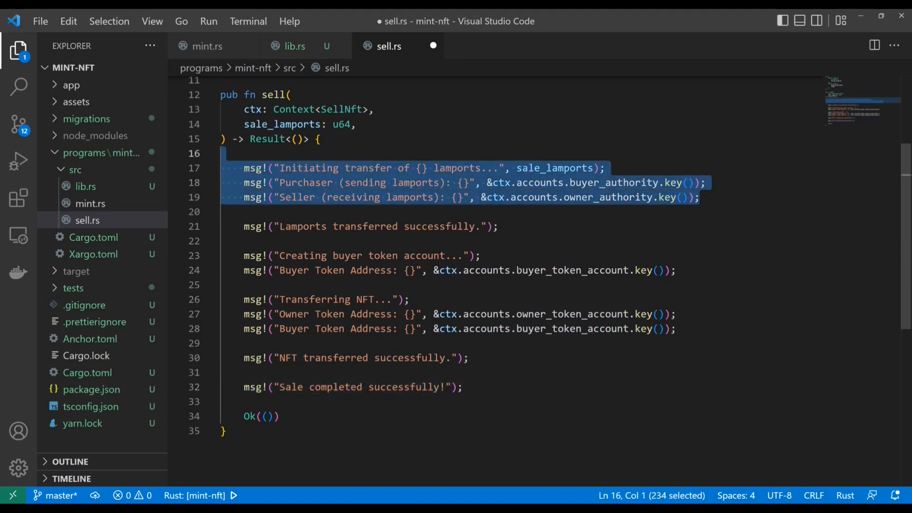
drag(520, 270, 481, 256)
drag(481, 328, 221, 285)
click(524, 371)
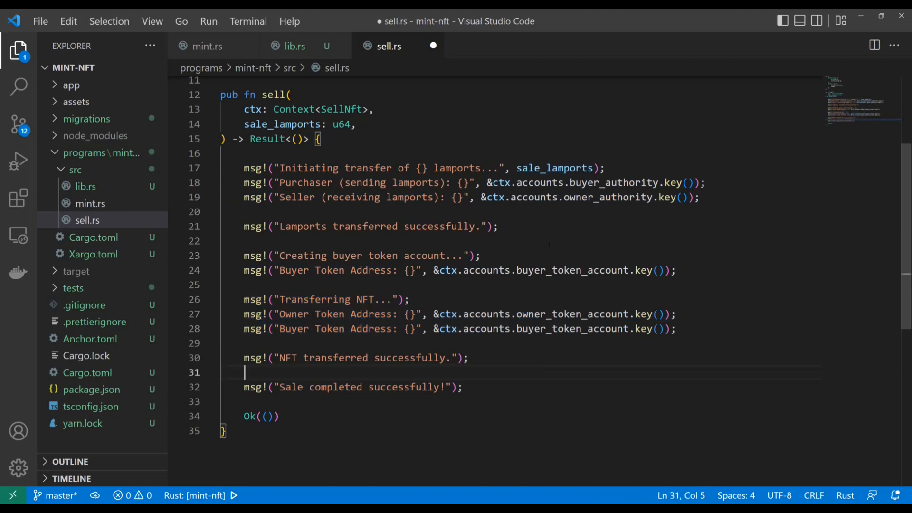
drag(398, 270, 381, 255)
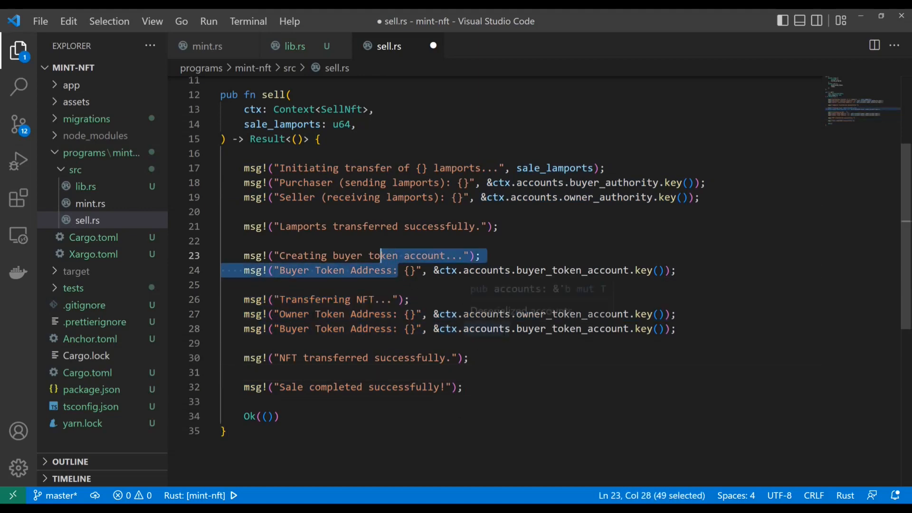
drag(390, 198, 388, 169)
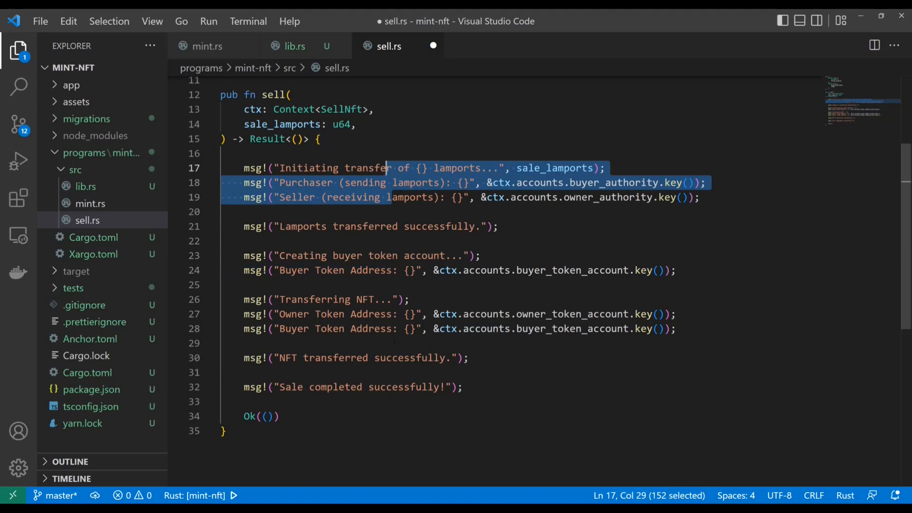
drag(367, 328, 363, 300)
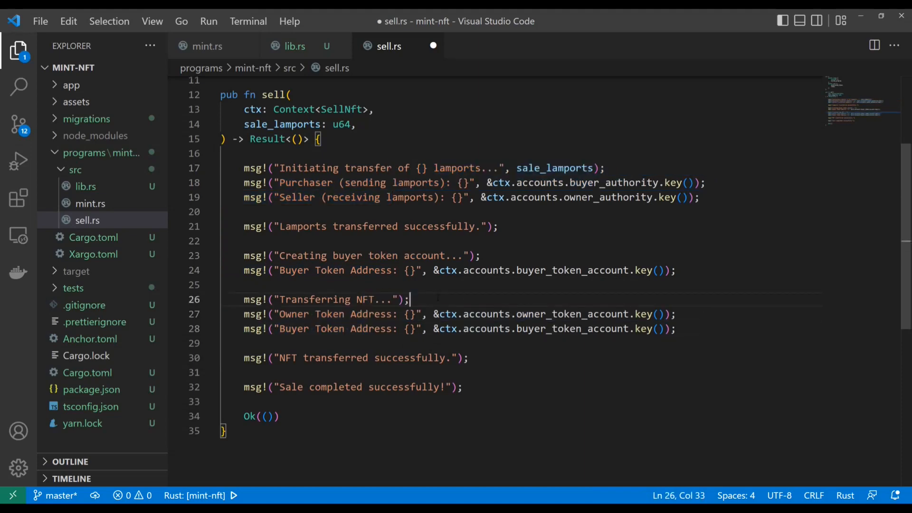
key(End)
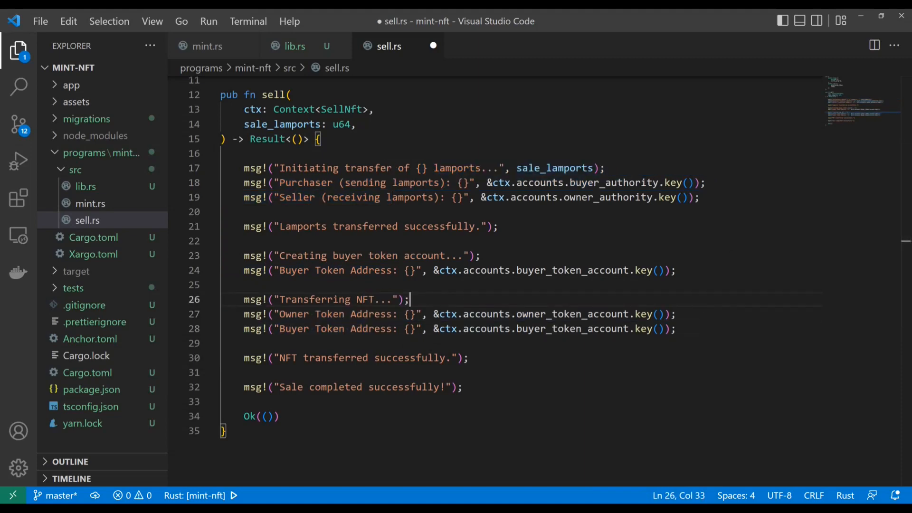
Add blank lines after the sell function's closing brace
click(312, 441)
key(Return)
key(Return)
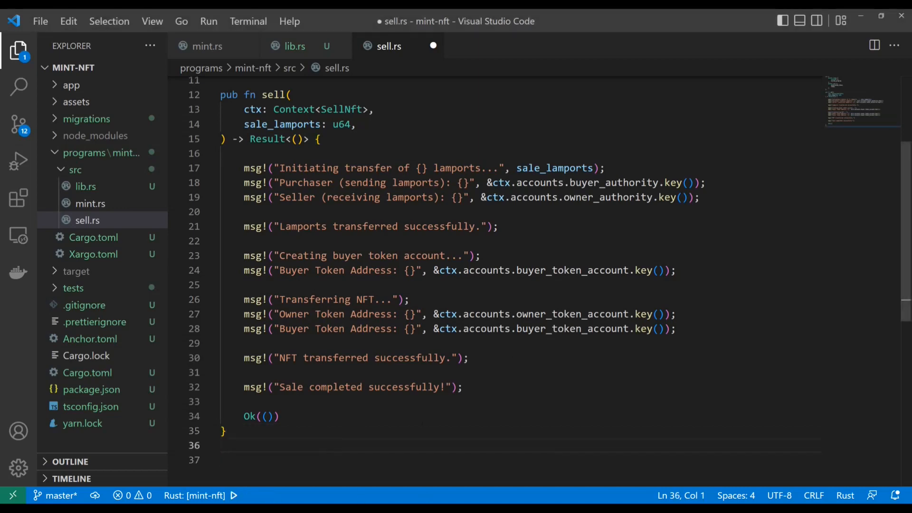
Paste the #[derive(Accounts)] SellNft struct below sell() with a blank line above, and review its fields
key(ctrl+v)
key(Up)
key(Up)
key(Up)
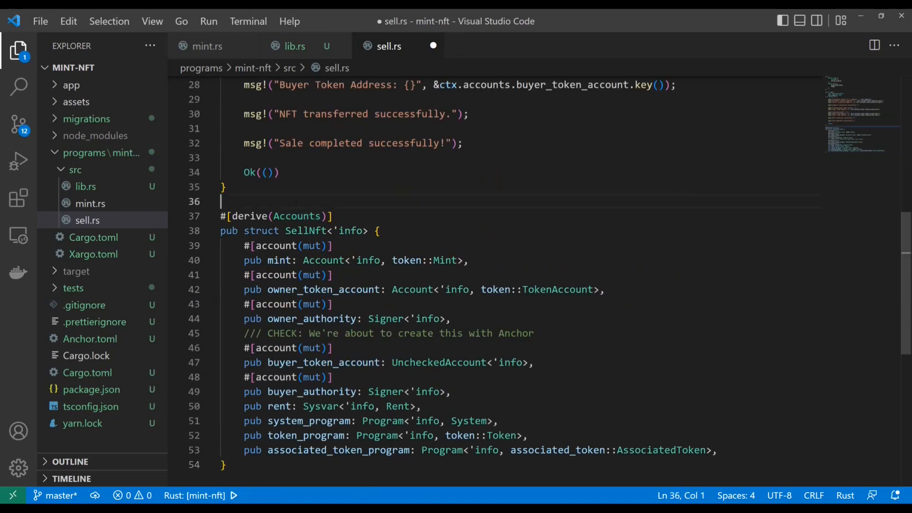
key(Return)
key(Down)
key(Down)
key(Down)
key(End)
key(shift+Home)
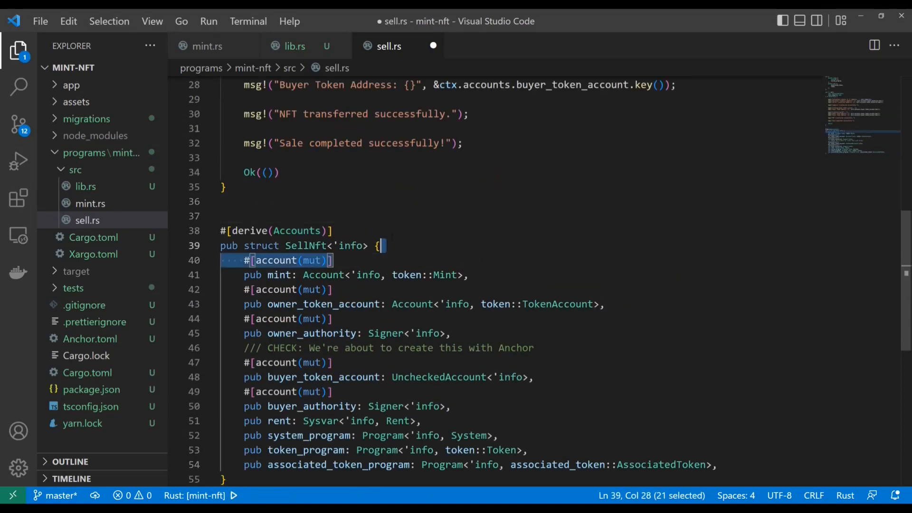
key(shift+Home)
key(shift+Left)
scroll(500, 285, down, 1)
key(ctrl+End)
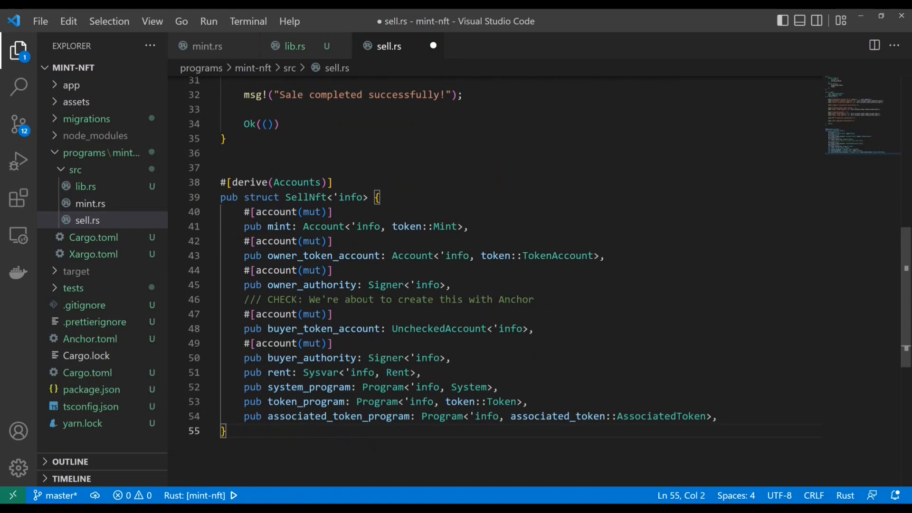
drag(301, 417, 426, 436)
click(426, 436)
scroll(360, 436, up, 3)
scroll(360, 435, up, 3)
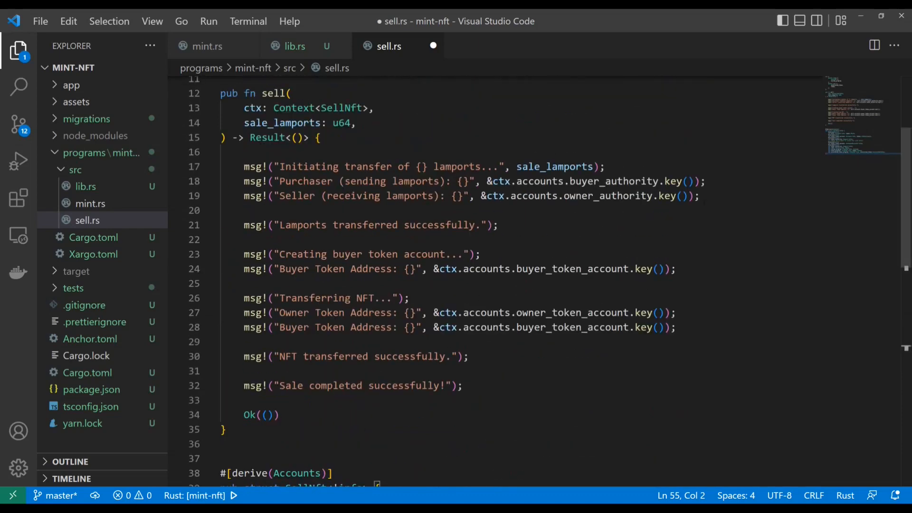
click(704, 196)
scroll(697, 386, up, 2)
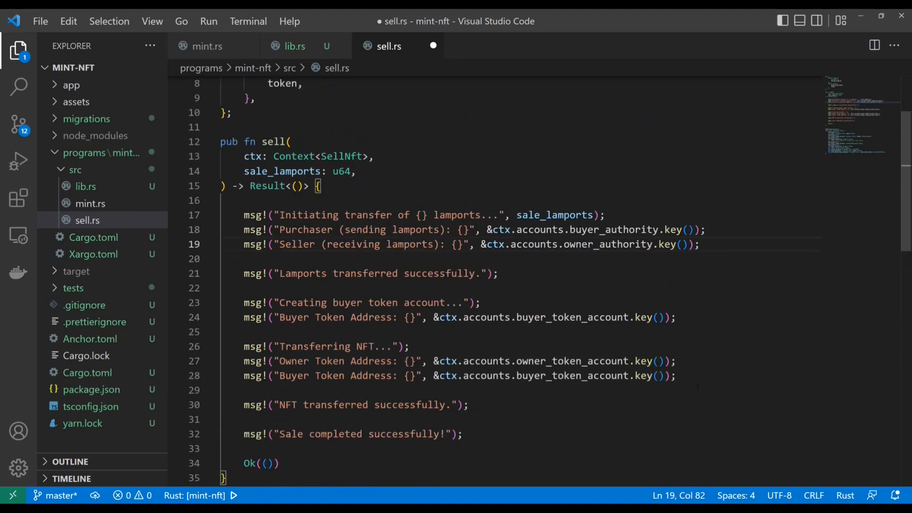
key(Return)
text(system_program::transfer(ctx: CpiContext<'a, 'b, 'c, 'info, Transfer<'info>>, lamports: u64)
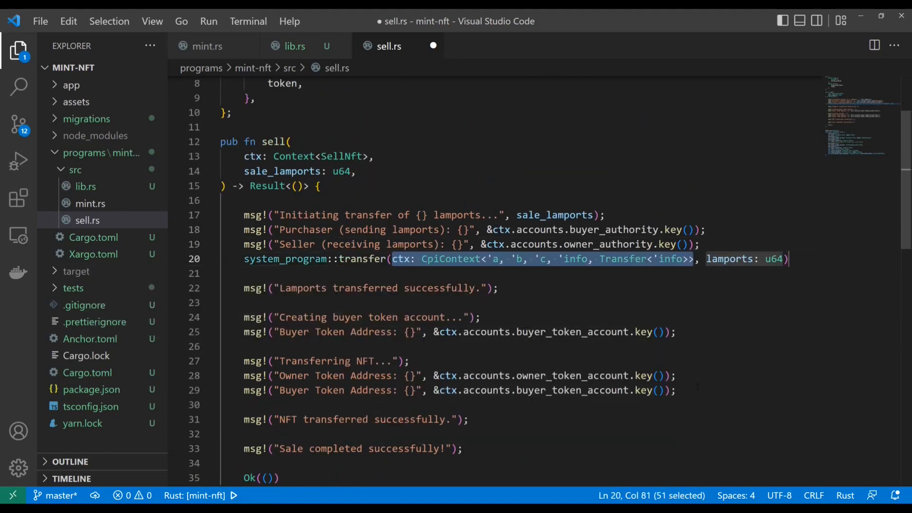
key(Return)
key(Return)
text(?;)
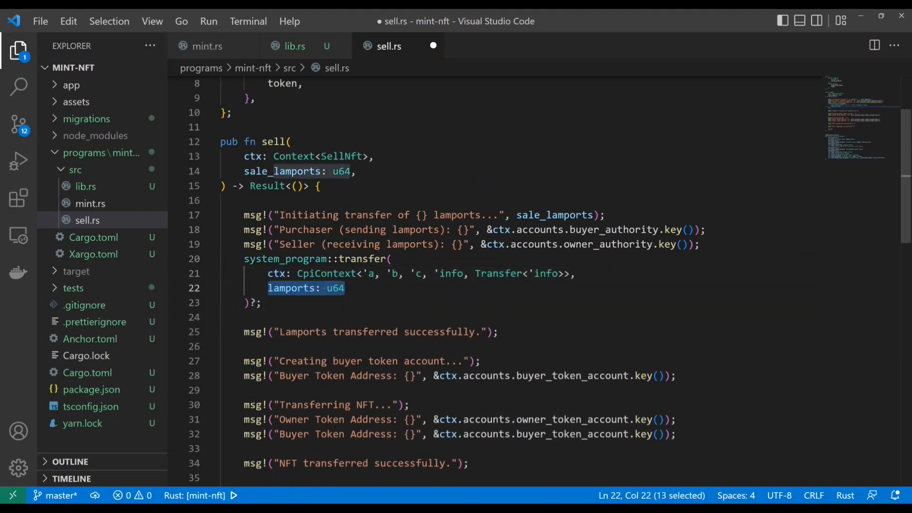
text(sale_lamportsCpiContext::new()
key(Return)
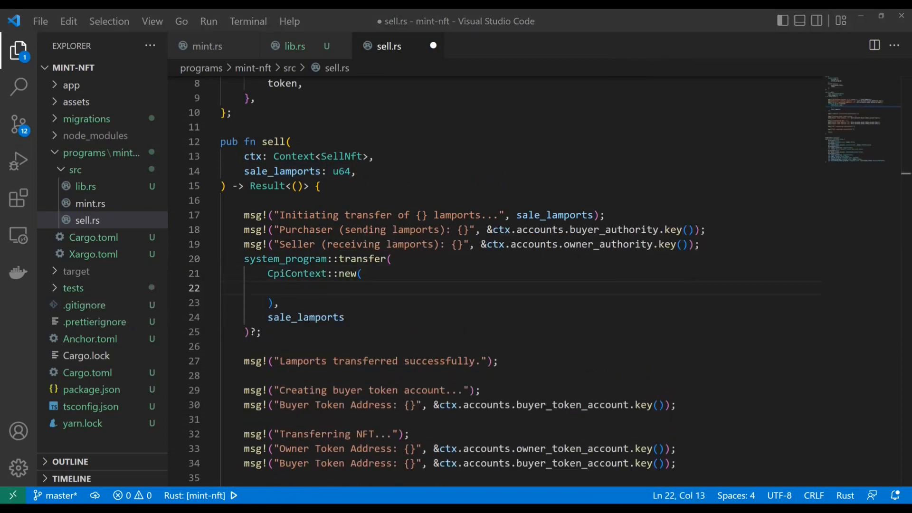
text(ctx.accounts.system_program.to_account_info(), system_program::Transfer { from: ctx.accounts.buyer_authority.to_account_info(), to: ctx.accounts.owner_authority.to_account_info(), } ),)
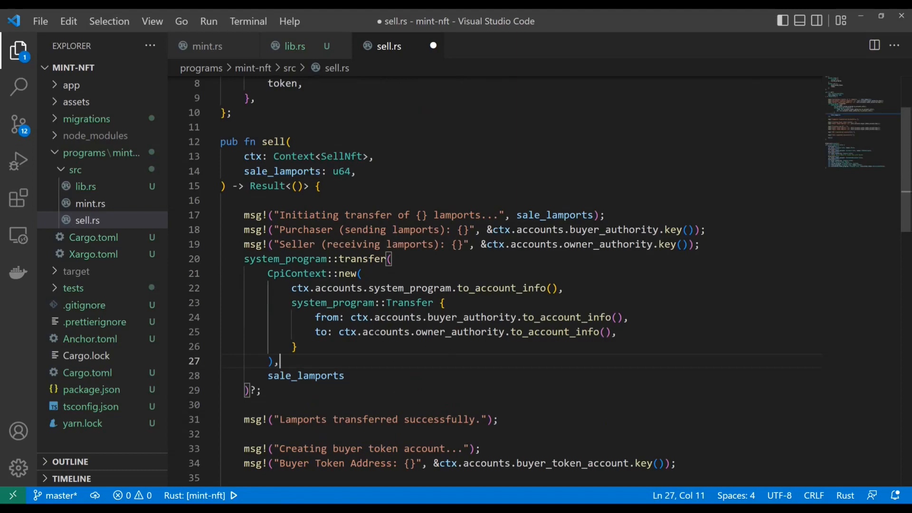
drag(393, 302, 434, 302)
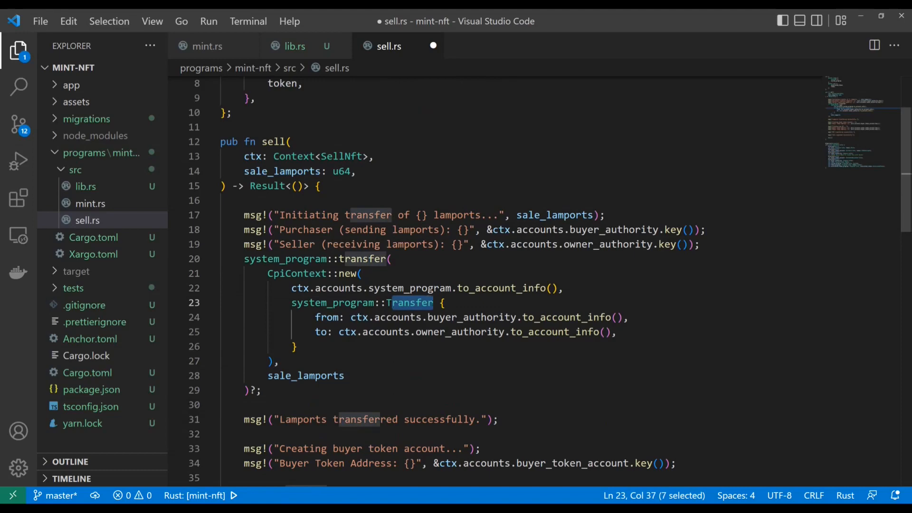
click(315, 317)
click(321, 332)
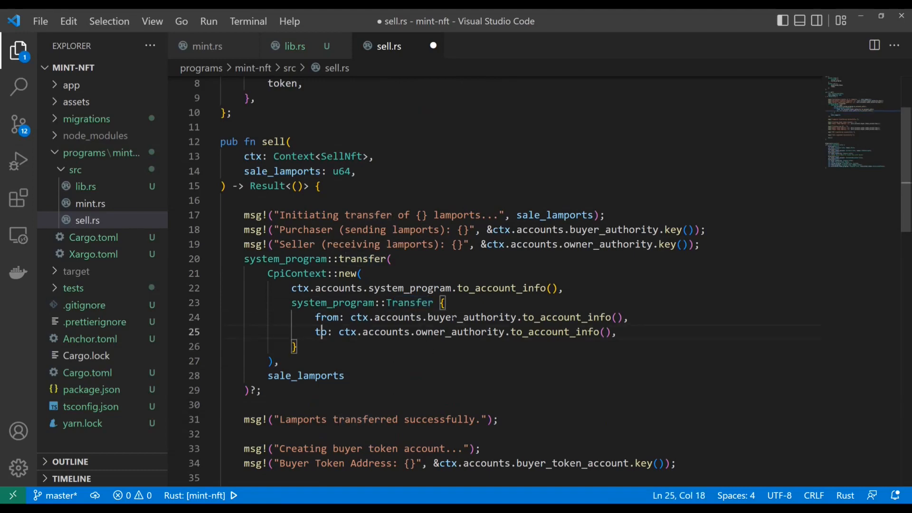
click(451, 317)
click(433, 332)
drag(471, 332, 459, 332)
drag(458, 332, 297, 347)
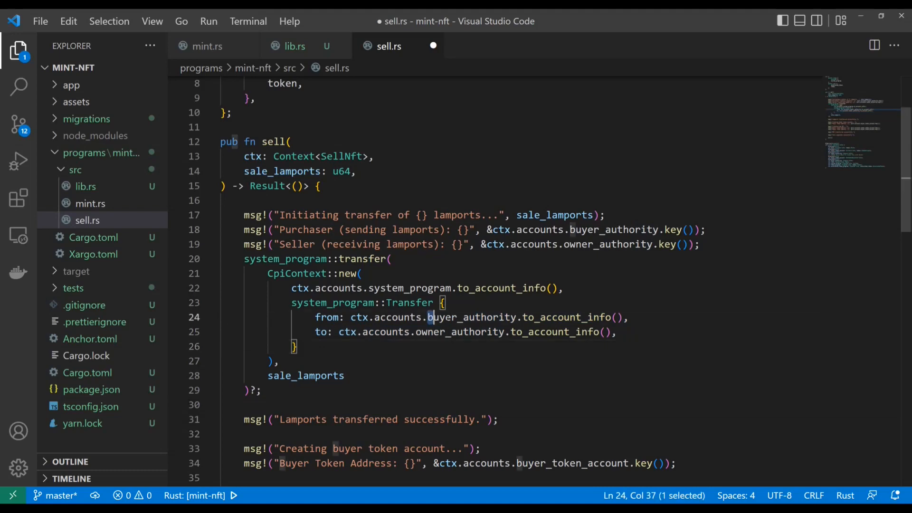
drag(428, 318, 513, 317)
key(shift+Right)
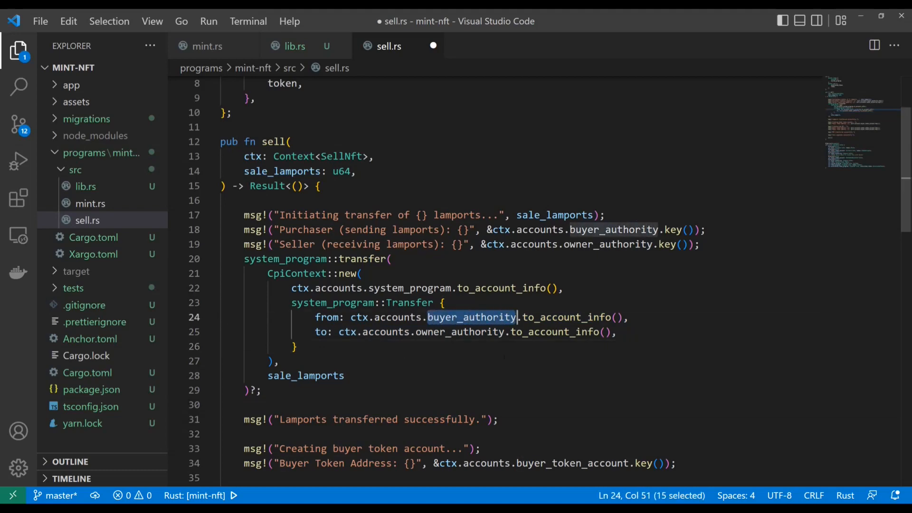
click(426, 332)
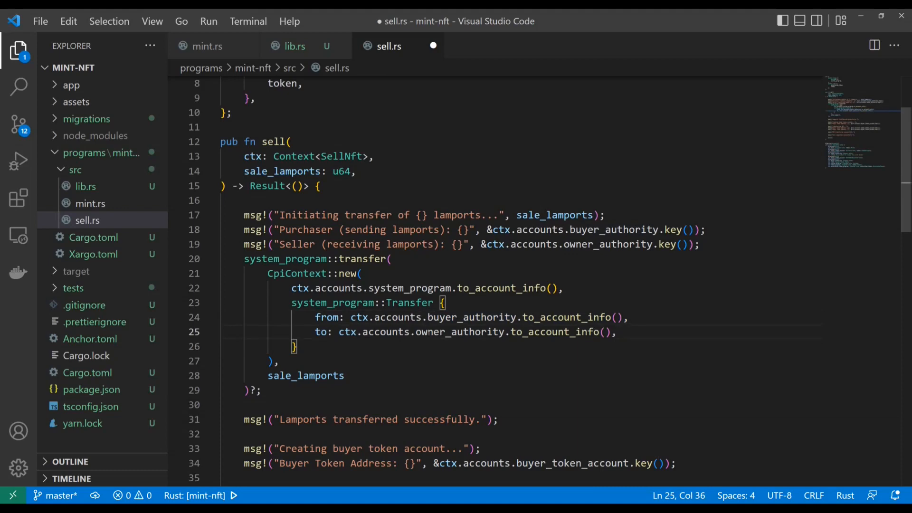
drag(386, 288, 416, 288)
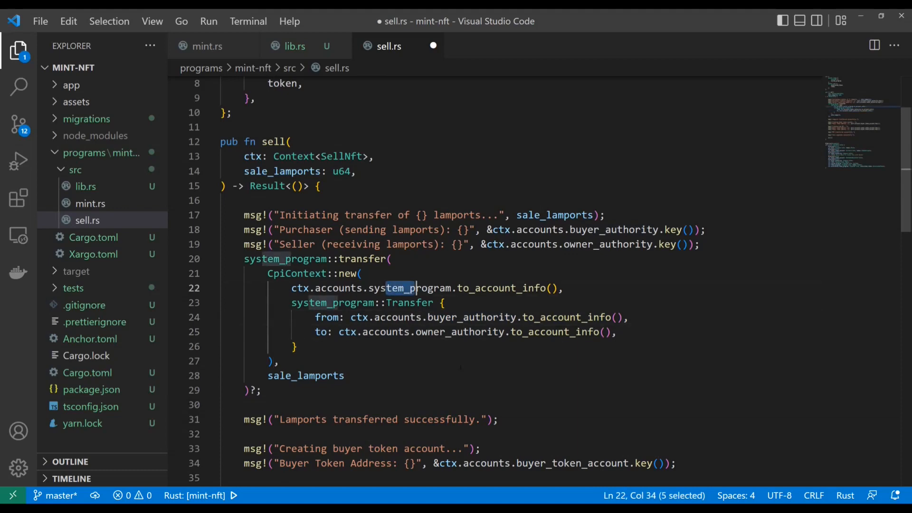
scroll(463, 357, down, 5)
click(477, 207)
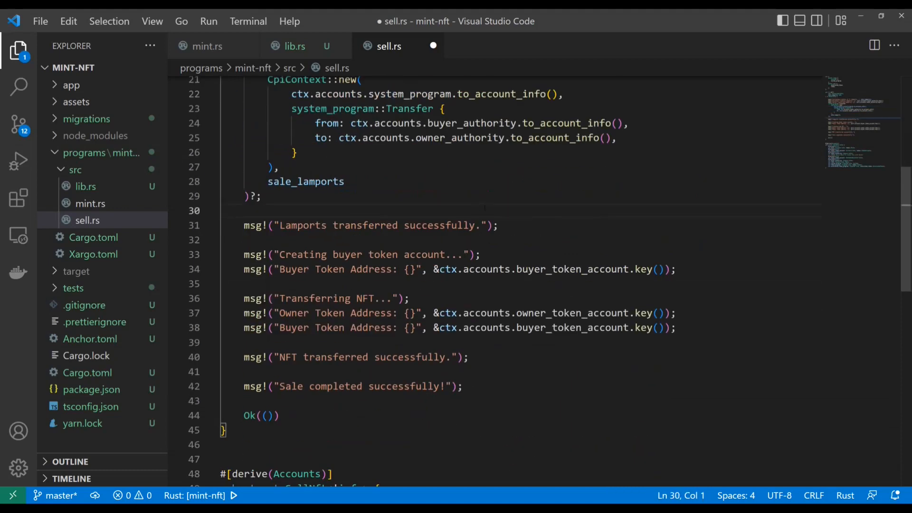
key(BackSpace)
Add an associated_token::create call with a CpiContext::new Create block after the buyer token log
click(701, 254)
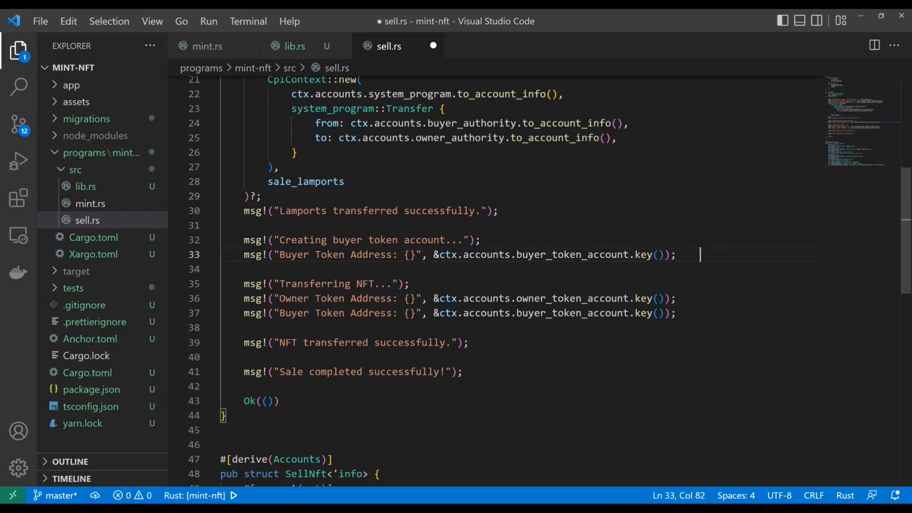
key(Return)
text(associated_token)
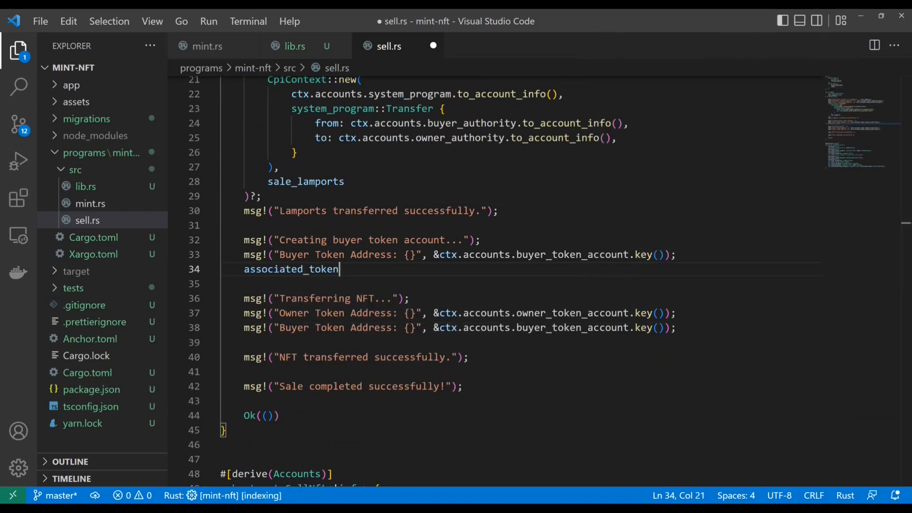
text(::create()
key(Return)
text(CpiContext::n)
key(Return)
key(Return)
key(shift+Down)
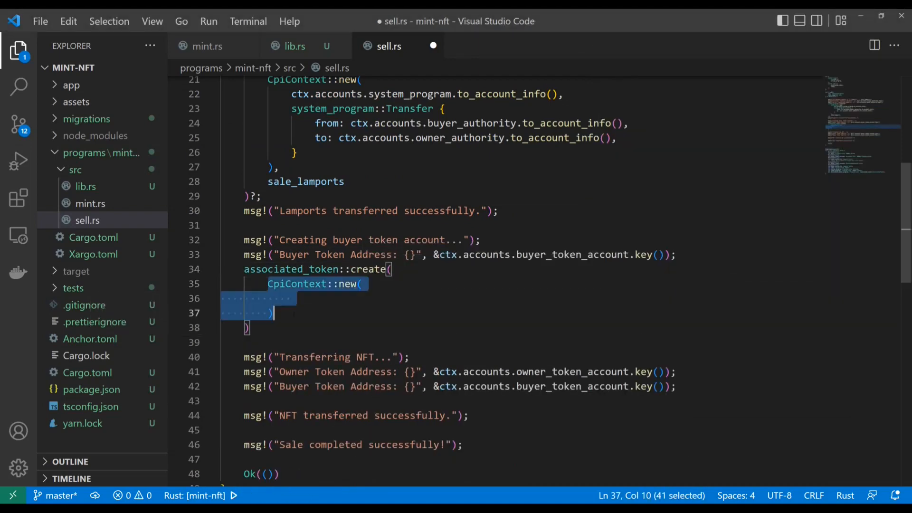
text(CpiContext::new(             ctx.accounts.associated_token_program.to_account_info(),             associated_token::Create {                 payer: ctx.accounts.buyer_authority.to_account_info(),                 associated_token: ctx.accounts.buyer_token_account.to_account_info(),                 authority: ctx.accounts.buyer_authority.to_account_info(),                 mint: ctx.accounts.mint.to_account_info(),                 system_program: ctx.accounts.system_program.to_account_info(),                 token_program: ctx.accounts.token_program.to_account_info(),                 rent: ctx.accounts.rent.to_account_info(),             },         ),)
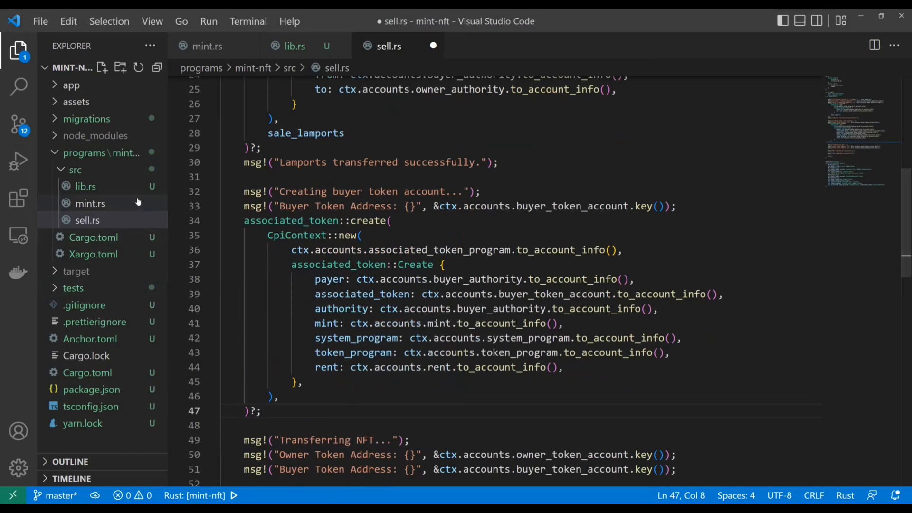
click(138, 203)
scroll(499, 285, down, 10)
scroll(457, 285, down, 3)
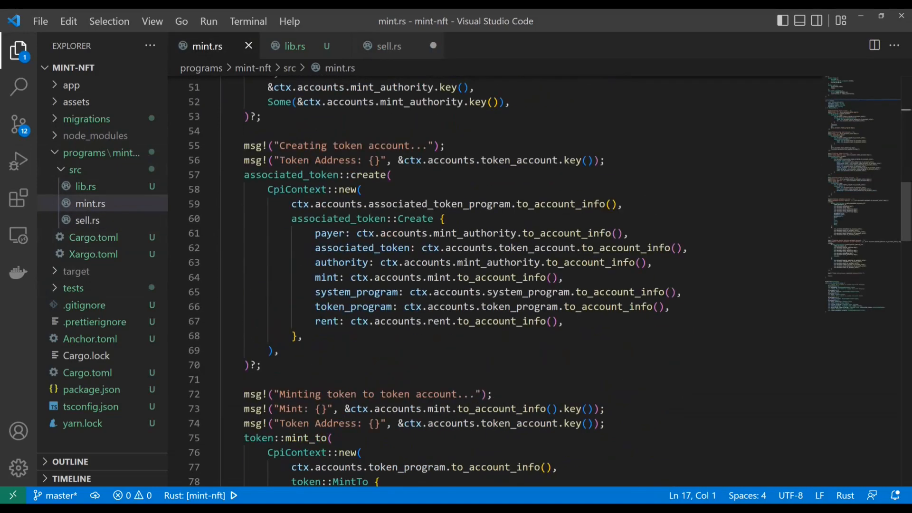
drag(262, 364, 320, 189)
click(263, 364)
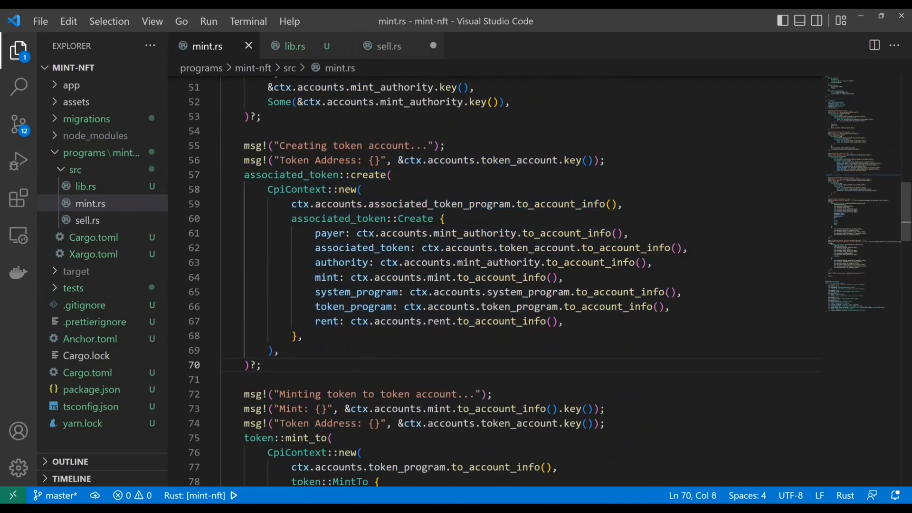
double_click(465, 233)
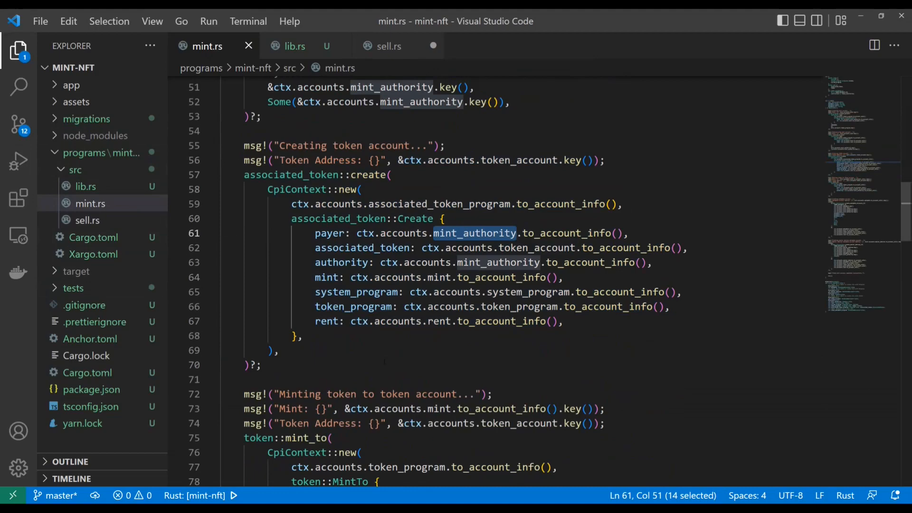
click(263, 364)
scroll(399, 285, down, 8)
scroll(399, 285, down, 2)
scroll(399, 285, up, 9)
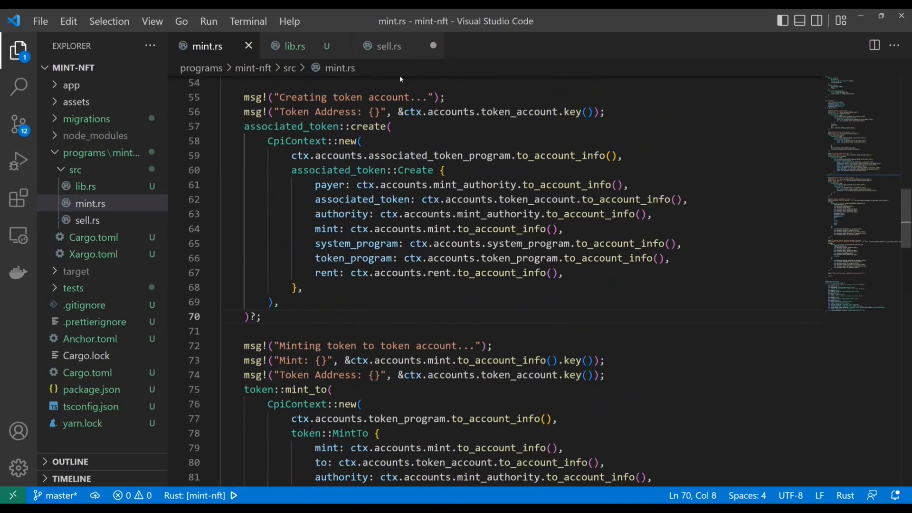
click(388, 46)
double_click(487, 278)
click(262, 411)
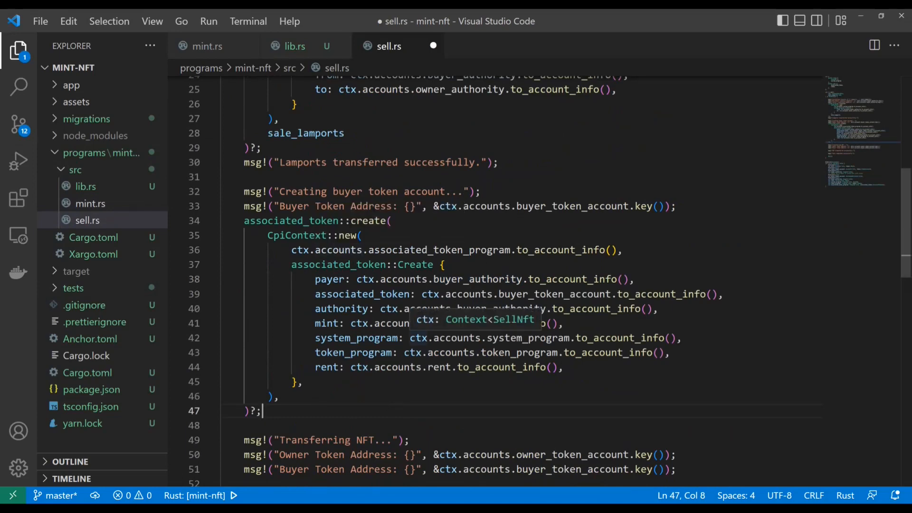
drag(351, 323, 558, 323)
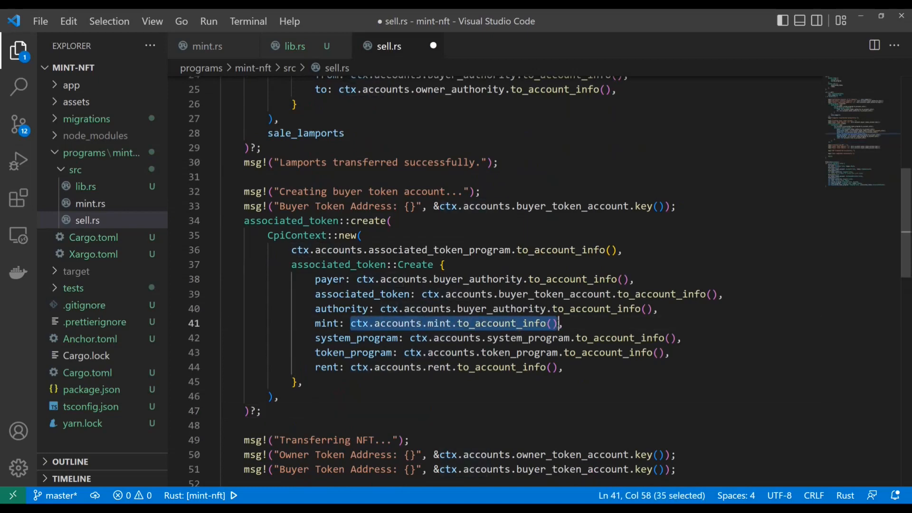
click(471, 383)
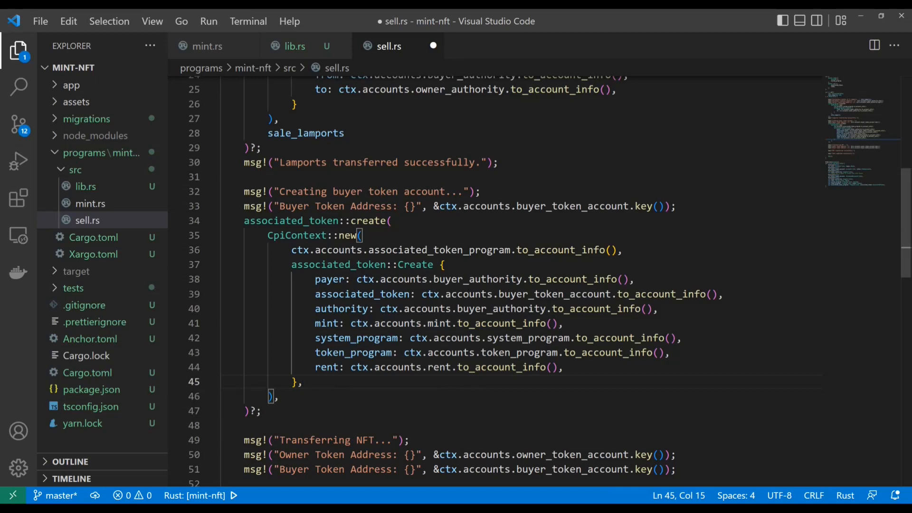
scroll(499, 285, down, 3)
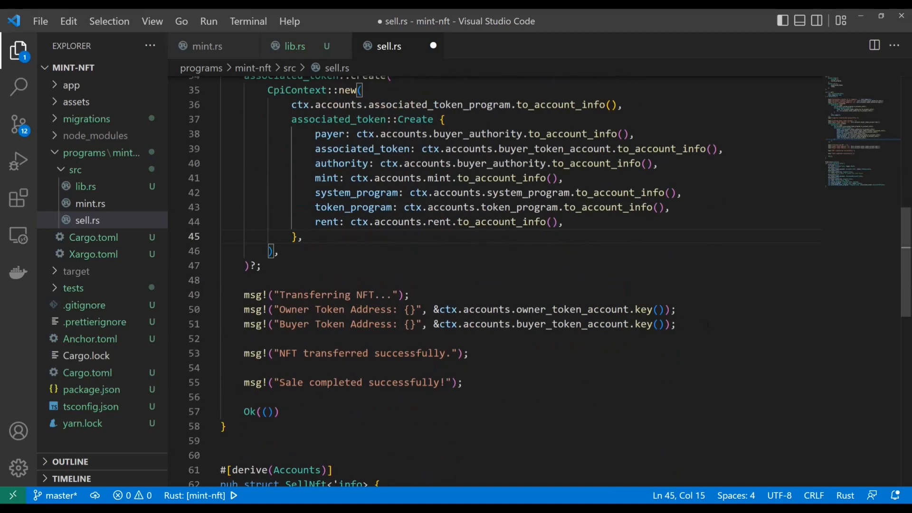
click(688, 324)
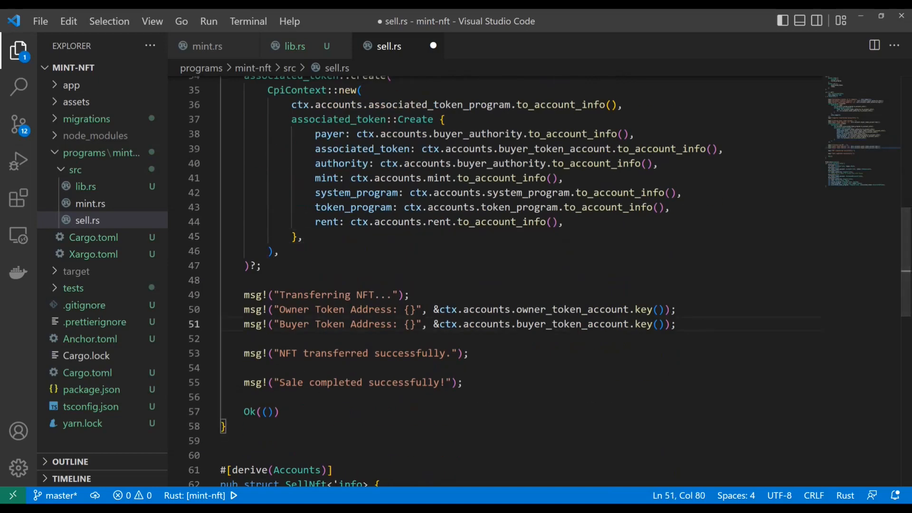
Add a token::transfer call with a CpiContext::new Transfer block moving 1 token
key(Return)
text(token::transfer)
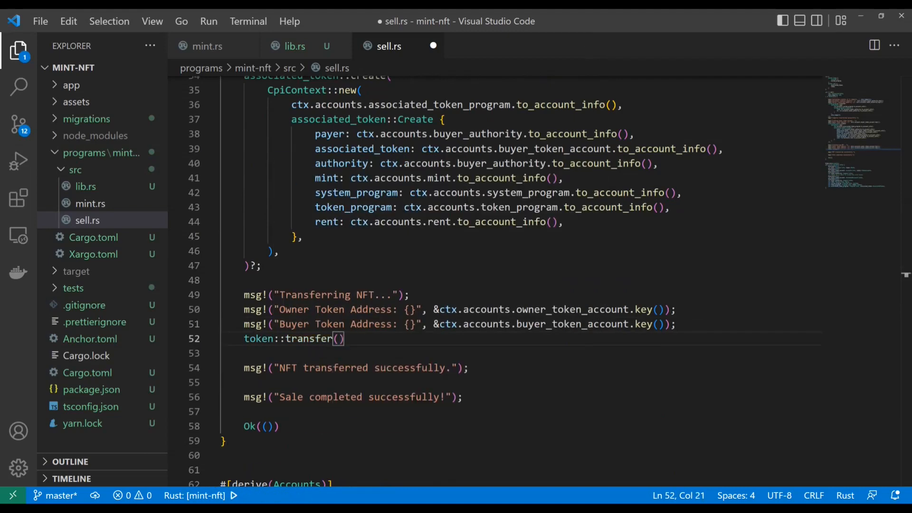
text(()
key(Return)
text(CpiContext::new()
key(shift+Home)
key(ctrl+v)
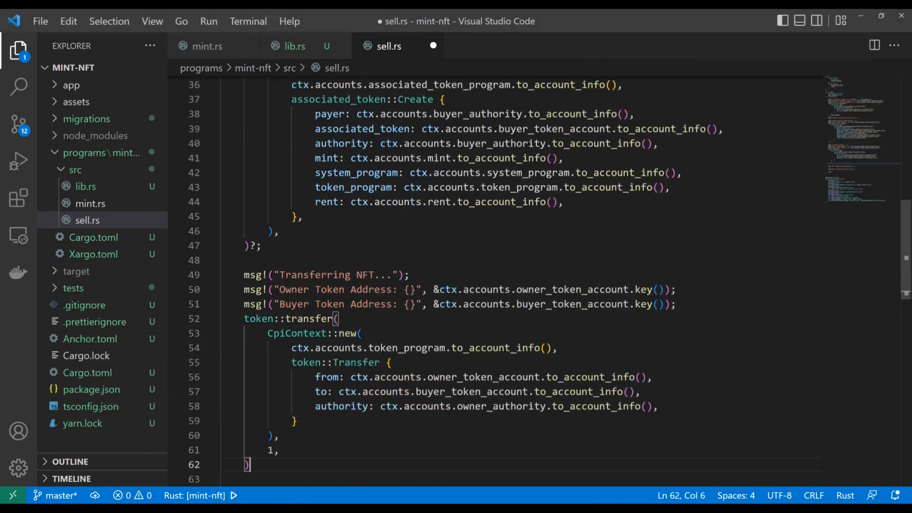
text(?;)
drag(280, 450, 268, 450)
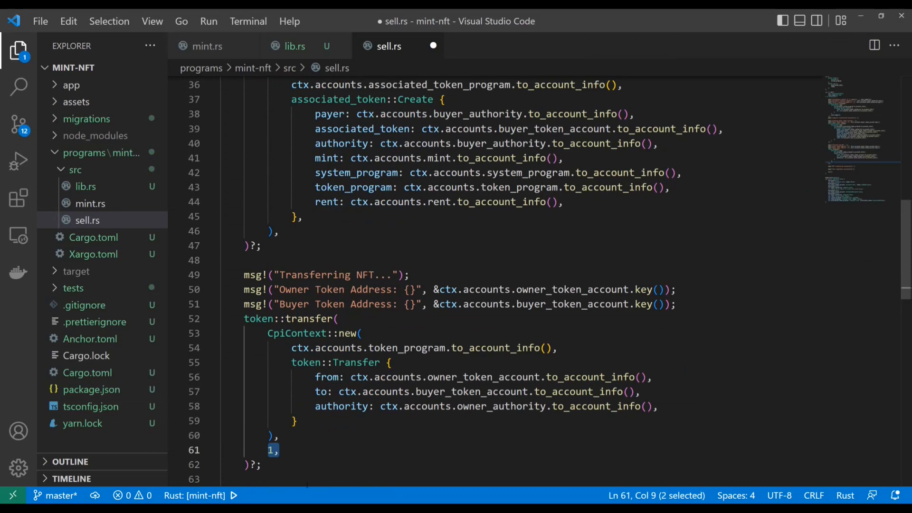
key(Left)
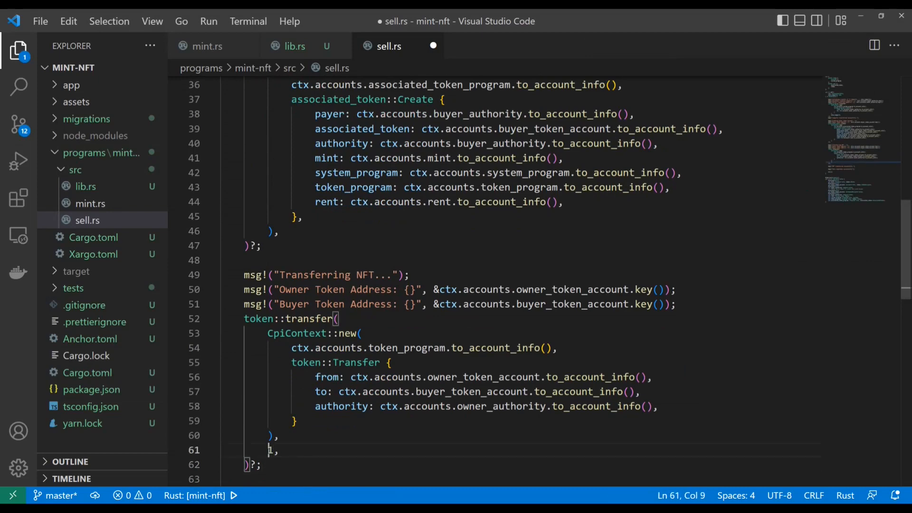
key(shift+Right)
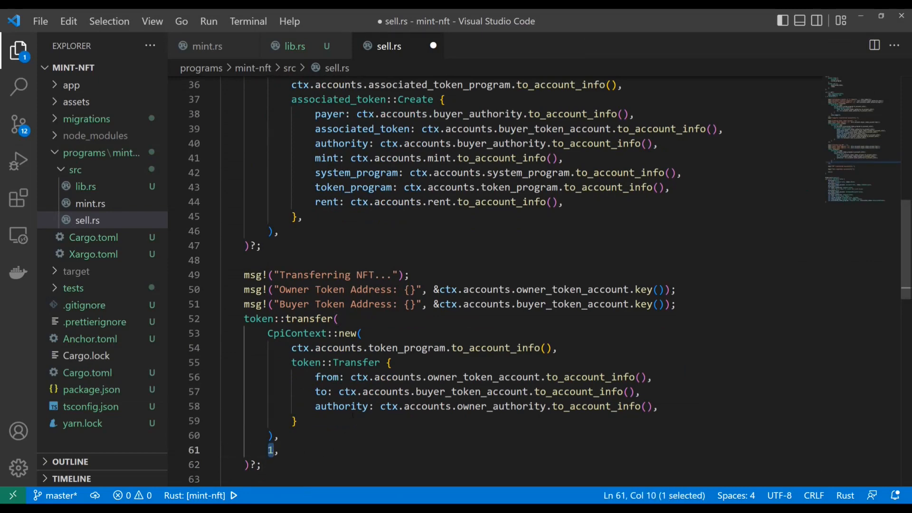
Check the token_program, buyer recipient and owner_authority fields, remove the trailing blank line and save sell.rs
double_click(428, 348)
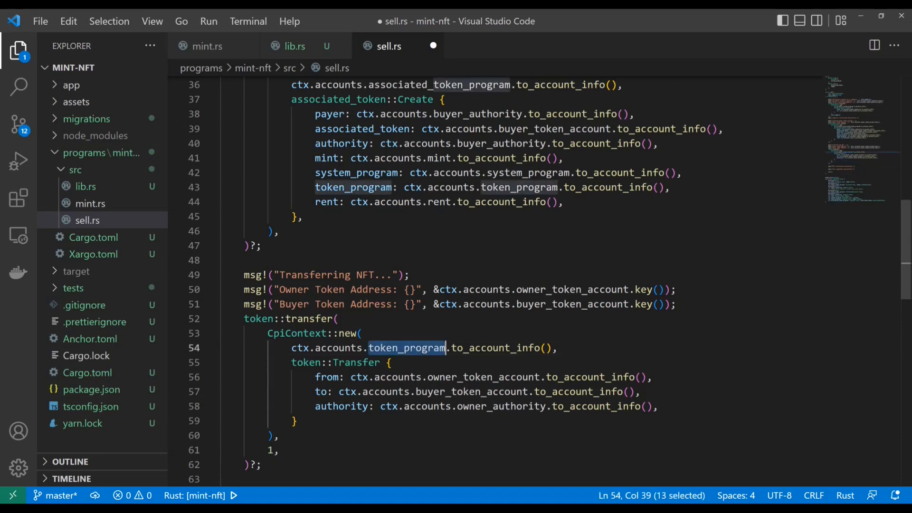
scroll(499, 285, down, 3)
key(Down)
key(Down)
key(Down)
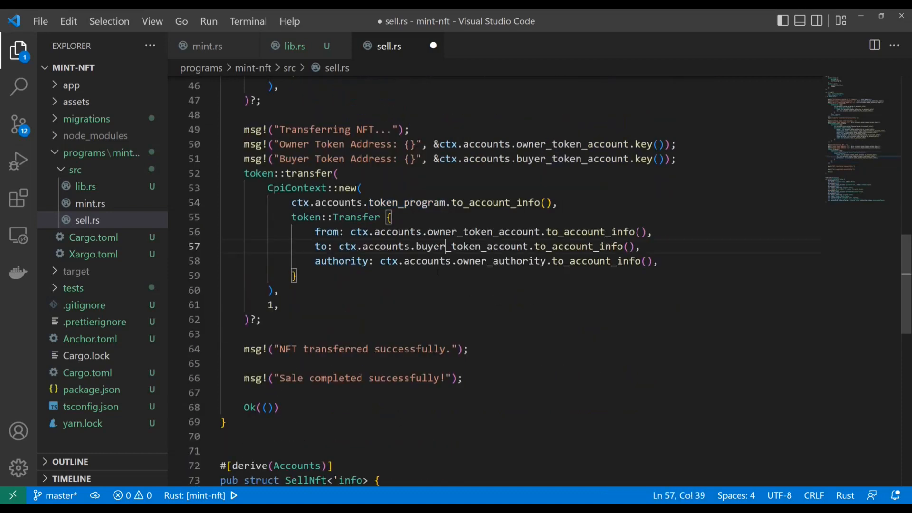
double_click(500, 261)
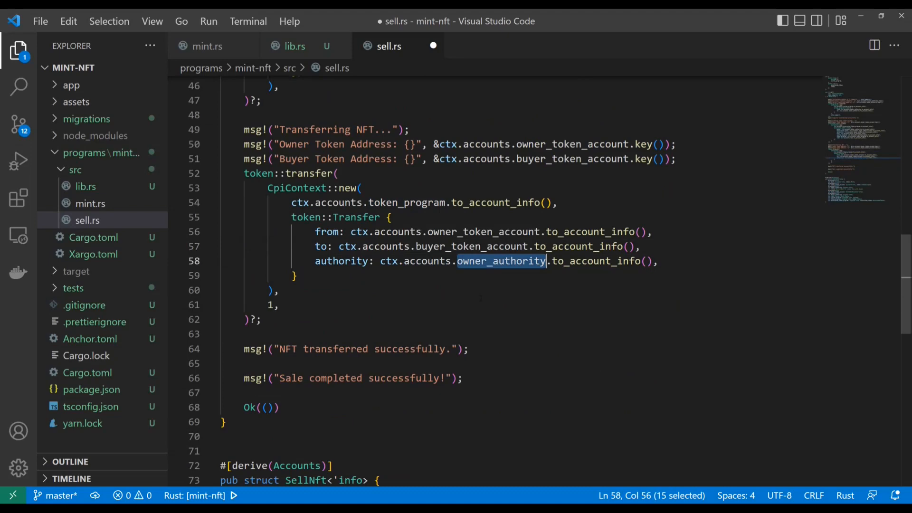
key(Up)
key(Up)
key(Down)
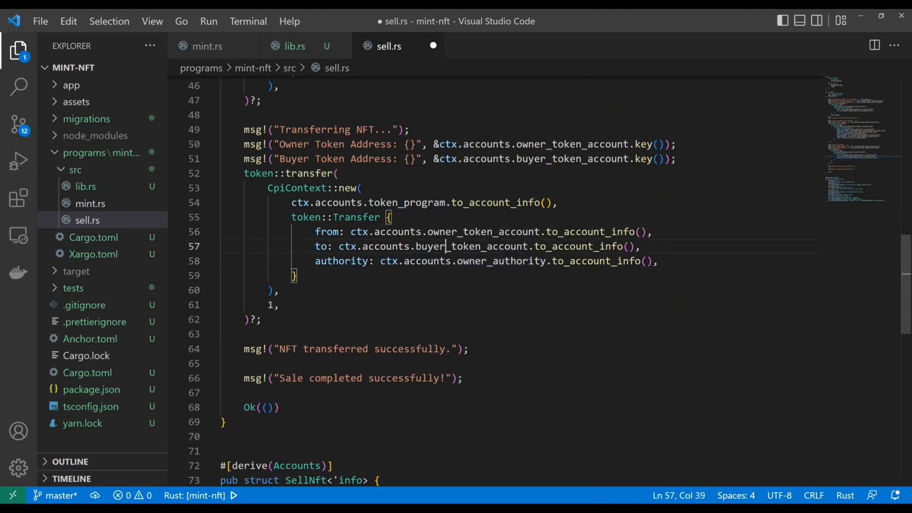
key(Down)
key(Down)
key(Down)
key(Down)
key(Down)
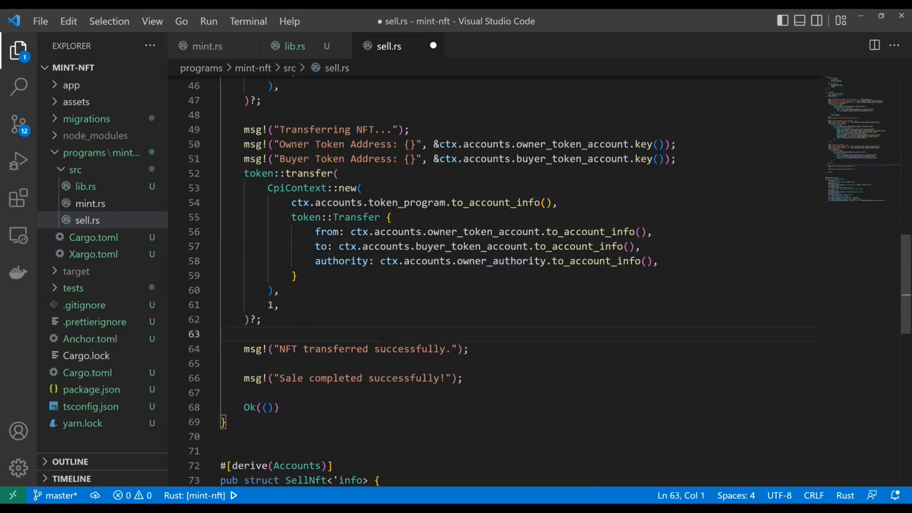
key(BackSpace)
key(ctrl+s)
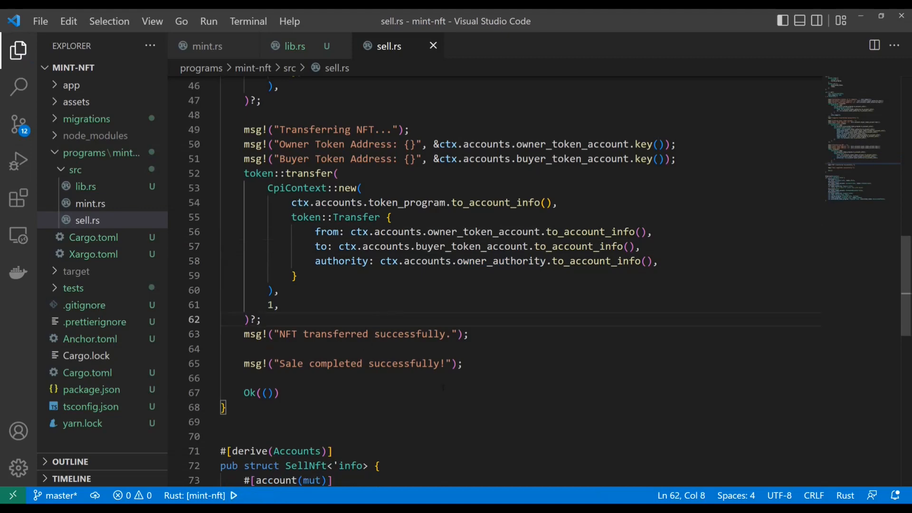
scroll(512, 334, up, 5)
scroll(512, 334, down, 4)
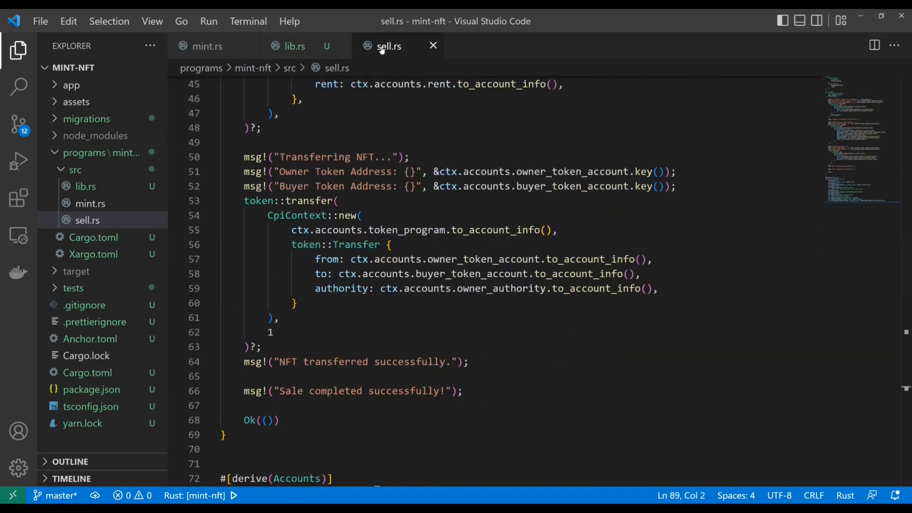
Close all open editors, collapse src and programs, and expand the tests folder
right_click(384, 48)
click(439, 142)
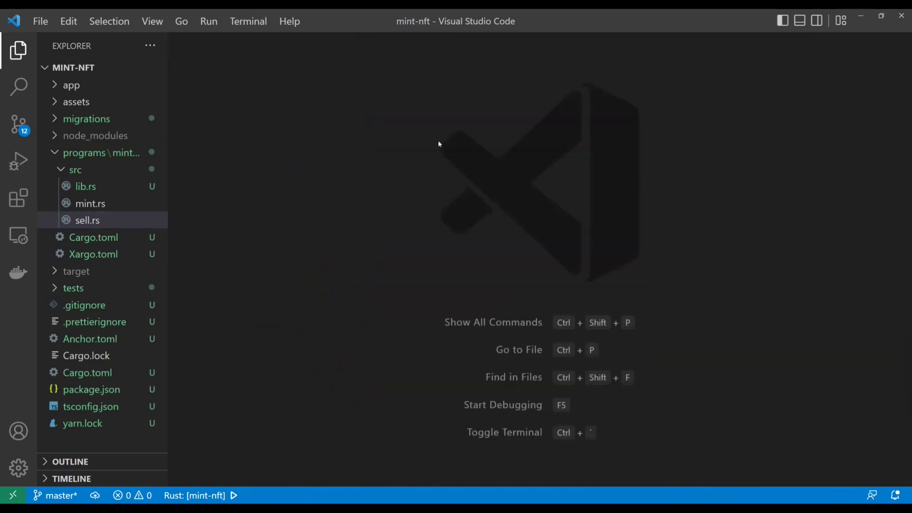
click(79, 171)
click(68, 154)
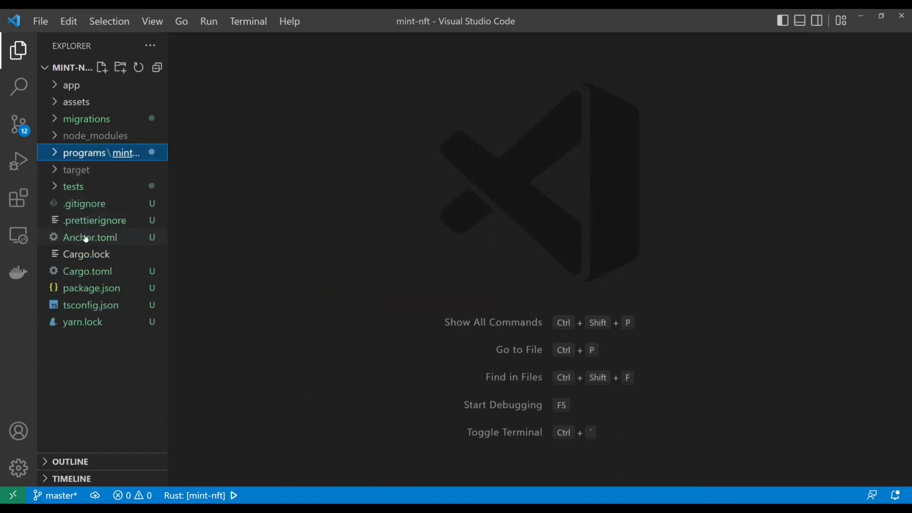
click(78, 187)
Rename mint-nft.ts to test-mint.ts and open Anchor.toml
click(89, 204)
right_click(95, 207)
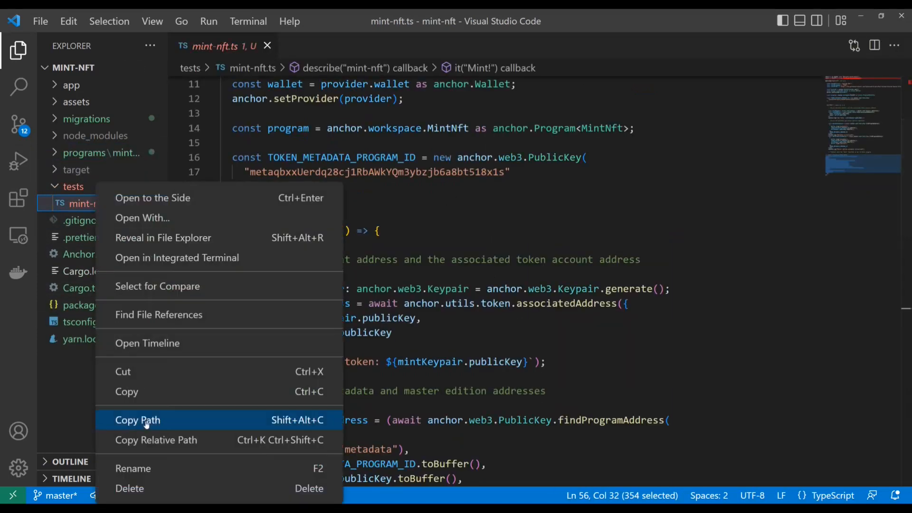
click(144, 468)
text(test)
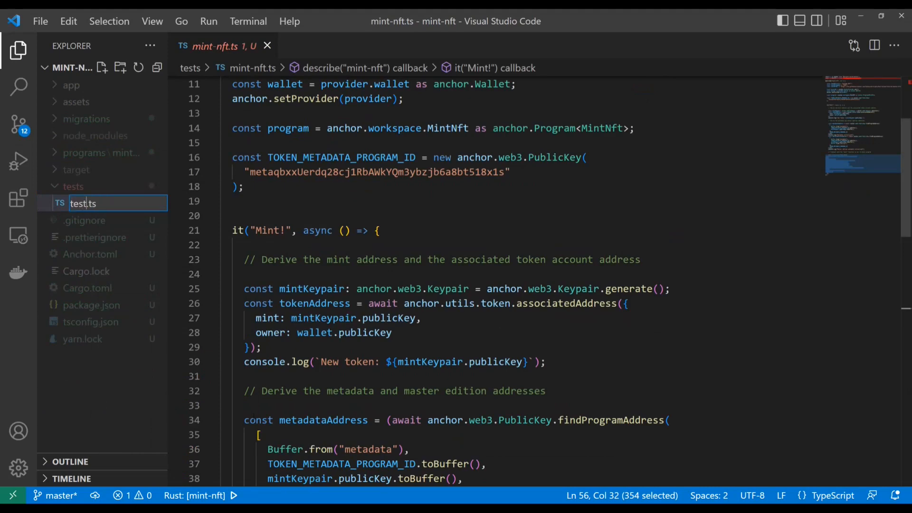
text(-mint)
key(Return)
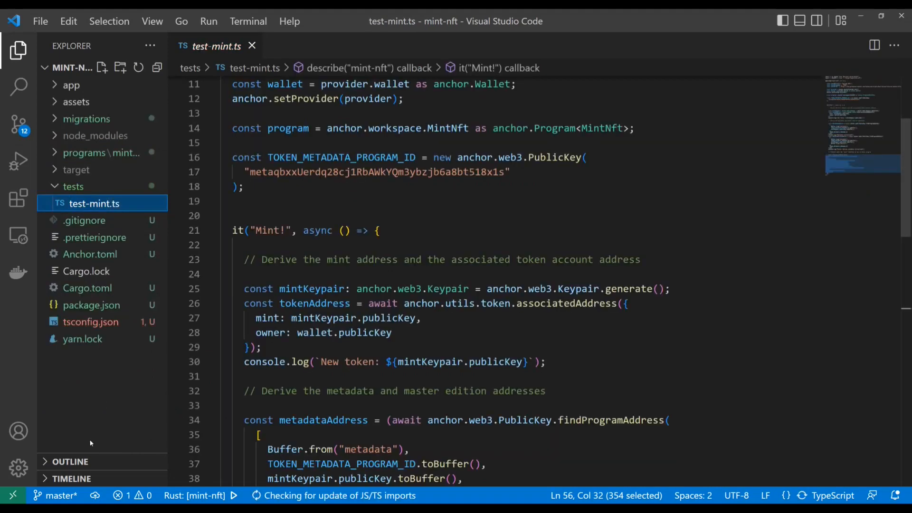
click(82, 259)
Rename the Anchor.toml script to test-mint pointing at tests/test-mint.ts
click(245, 274)
text(-)
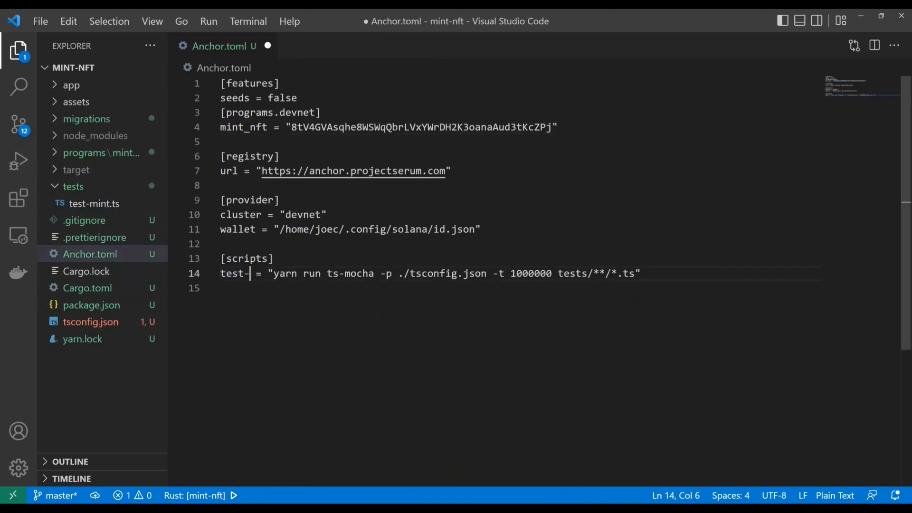
text(mint)
key(Escape)
key(Down)
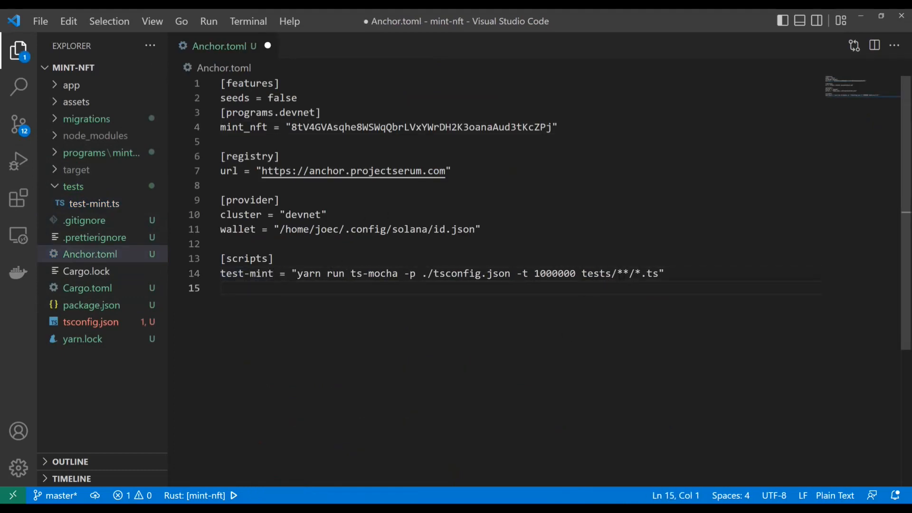
drag(617, 274, 640, 273)
key(BackSpace)
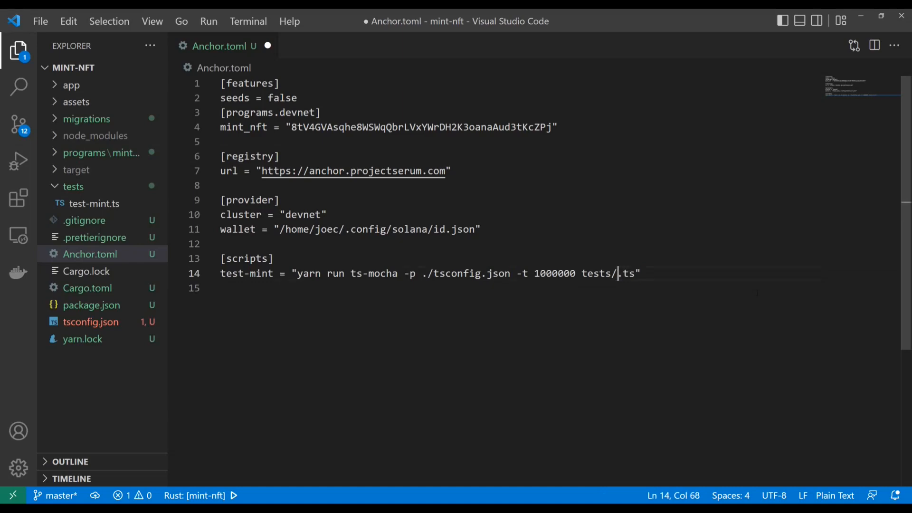
text(test-mint)
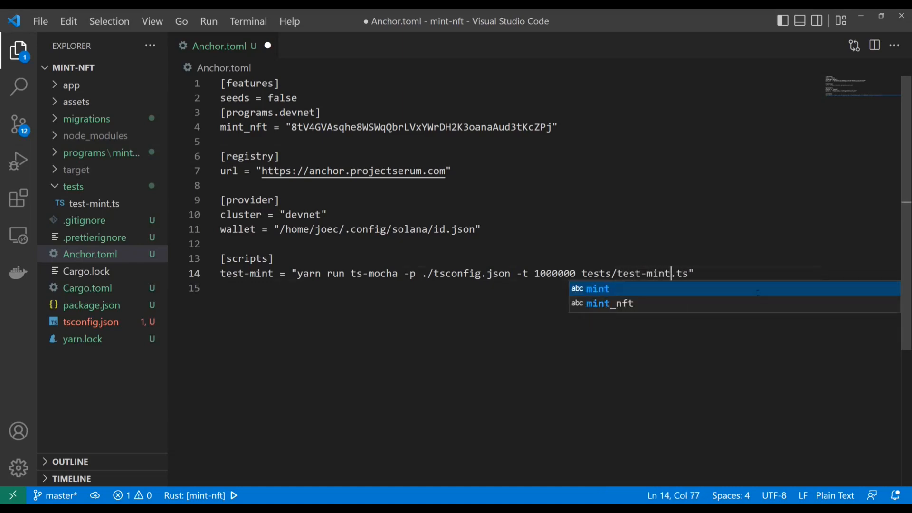
key(End)
Duplicate the line as a test-sell script running tests/test-sell.ts, save and close Anchor.toml
key(shift+Home)
key(ctrl+c)
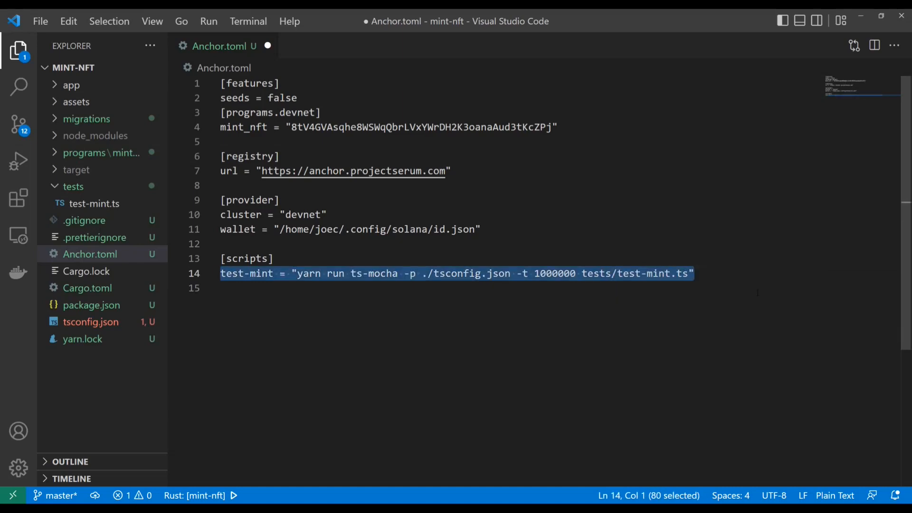
key(End)
key(Return)
key(ctrl+v)
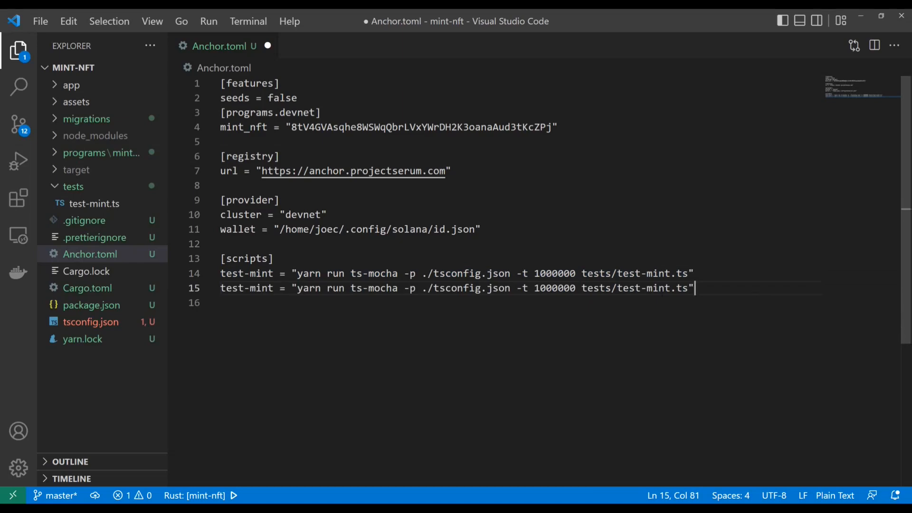
key(Left)
key(Left)
key(Left)
key(ctrl+shift+Left)
text(sell)
key(Home)
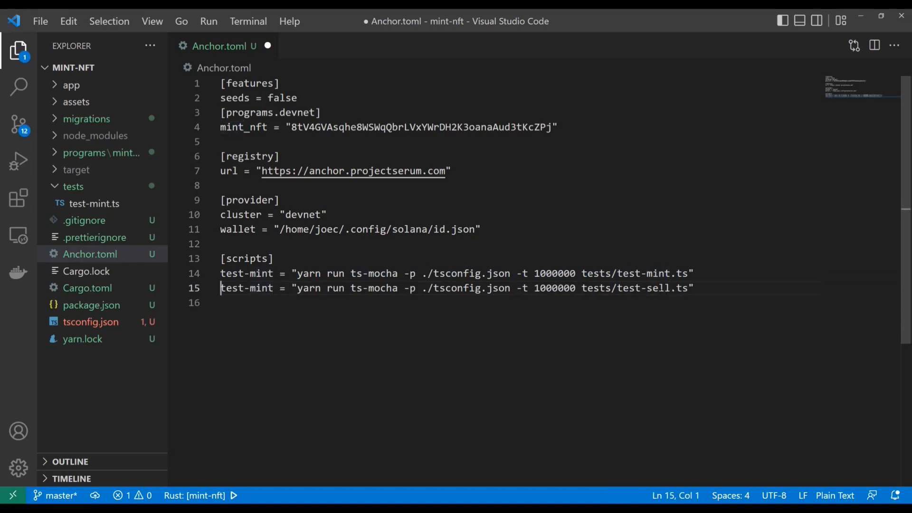
key(ctrl+Right)
key(Right)
key(ctrl+shift+Right)
text(sell)
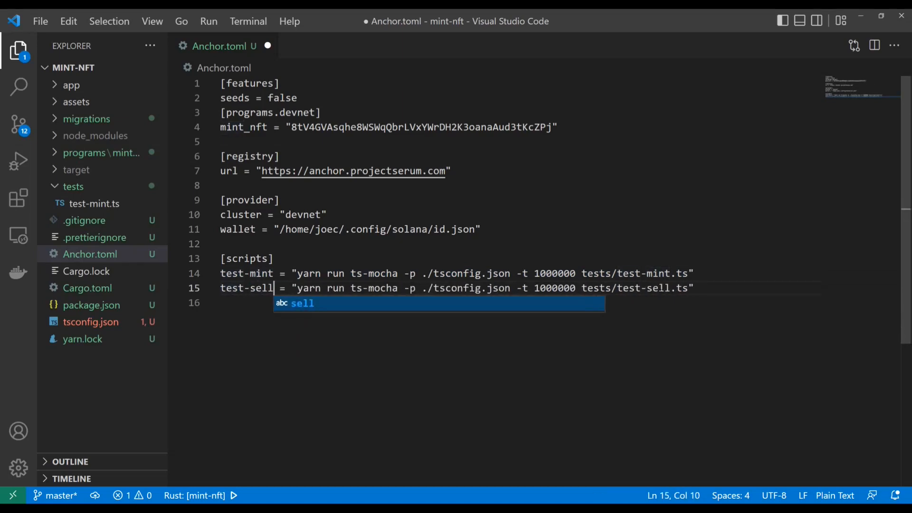
key(Delete)
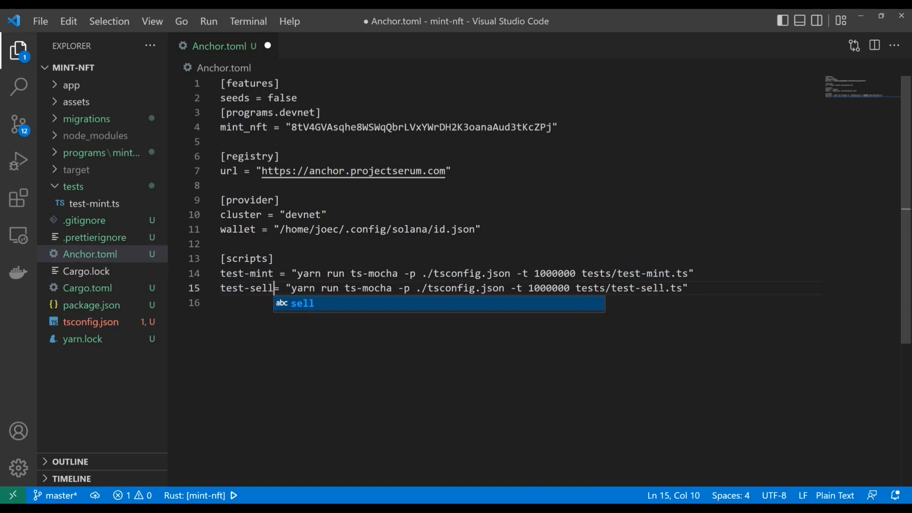
key(ctrl+s)
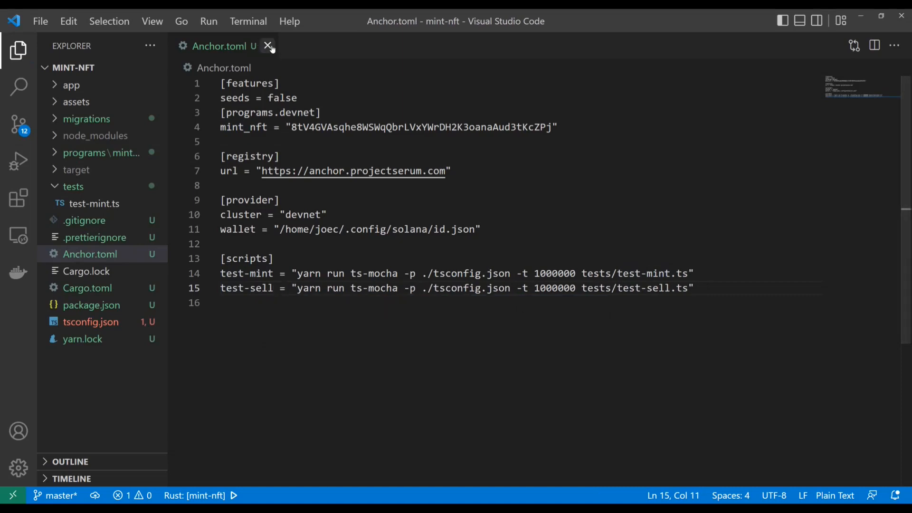
click(267, 47)
Create a new test-sell.ts file inside the tests folder
right_click(94, 188)
click(157, 205)
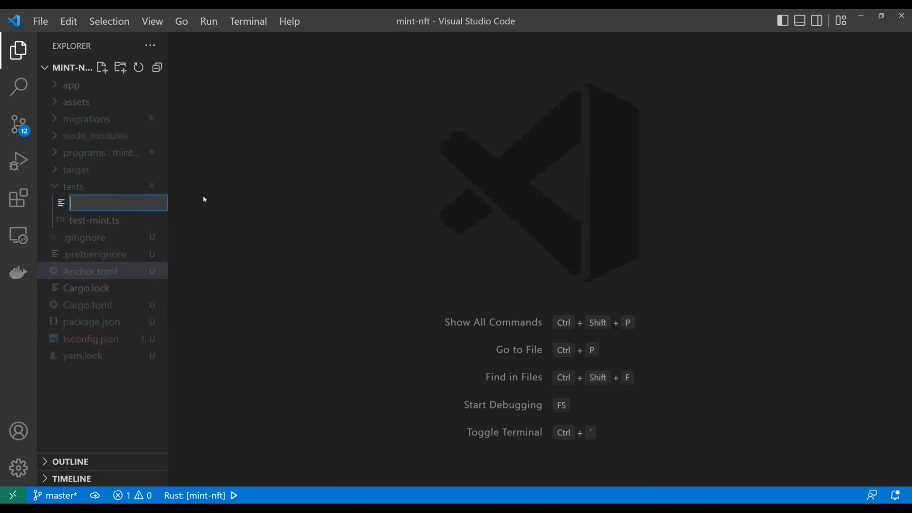
text(test-sell.ts)
key(Return)
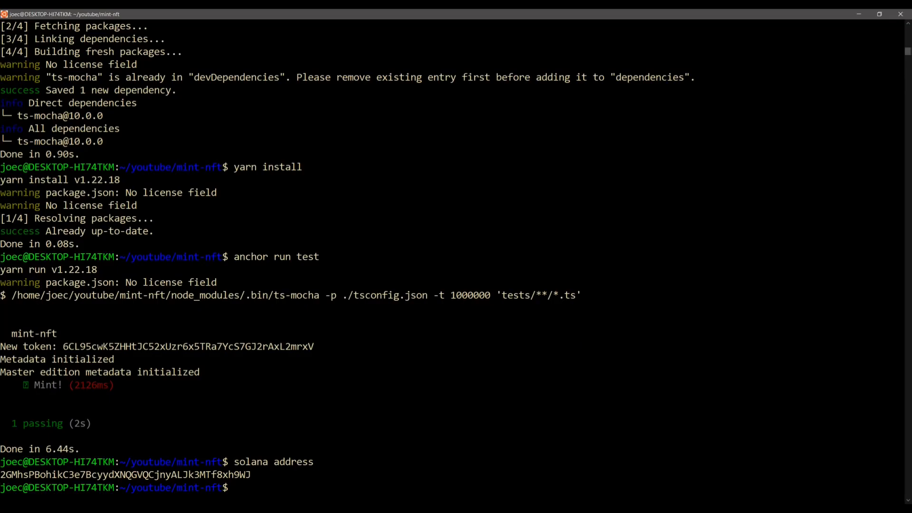
text(clear)
Build a solana-keygen new command with the --no-bip39-passphrase flag taken from its help text
key(Return)
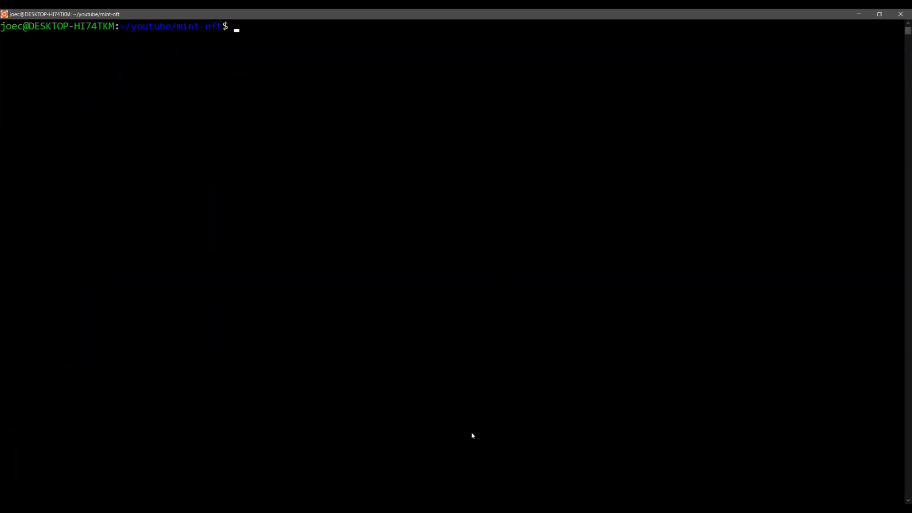
text(solan)
text(a ke)
key(BackSpace)
key(BackSpace)
text(key)
key(BackSpace)
key(BackSpace)
key(BackSpace)
key(BackSpace)
text(-keygen )
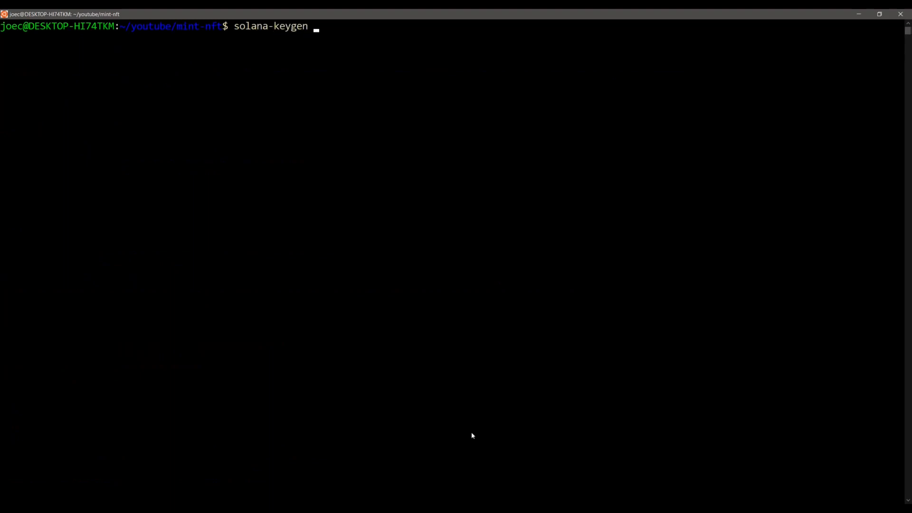
text(new --help)
key(Return)
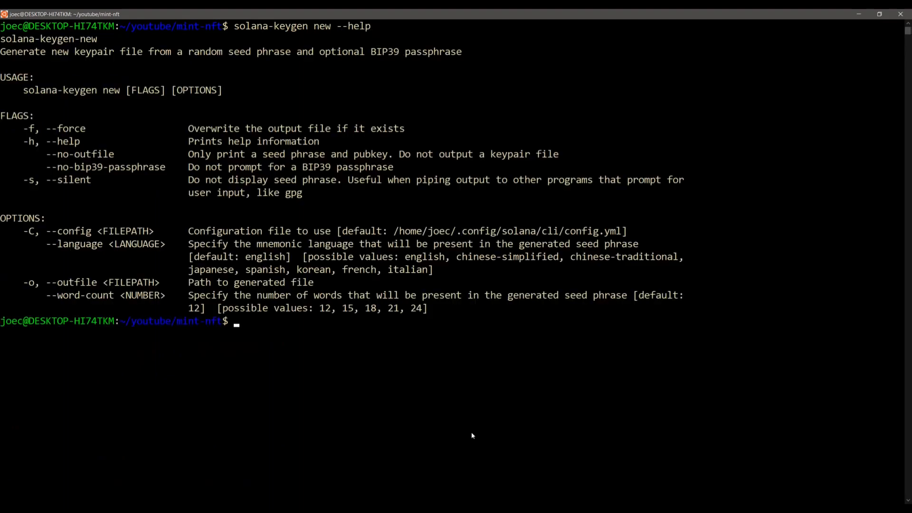
key(Up)
key(BackSpace)
key(BackSpace)
key(BackSpace)
key(BackSpace)
key(BackSpace)
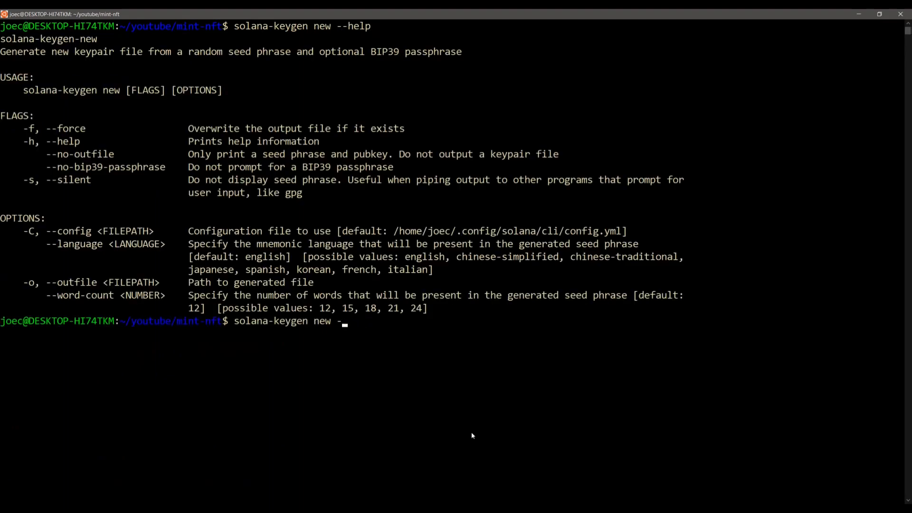
drag(45, 166, 166, 168)
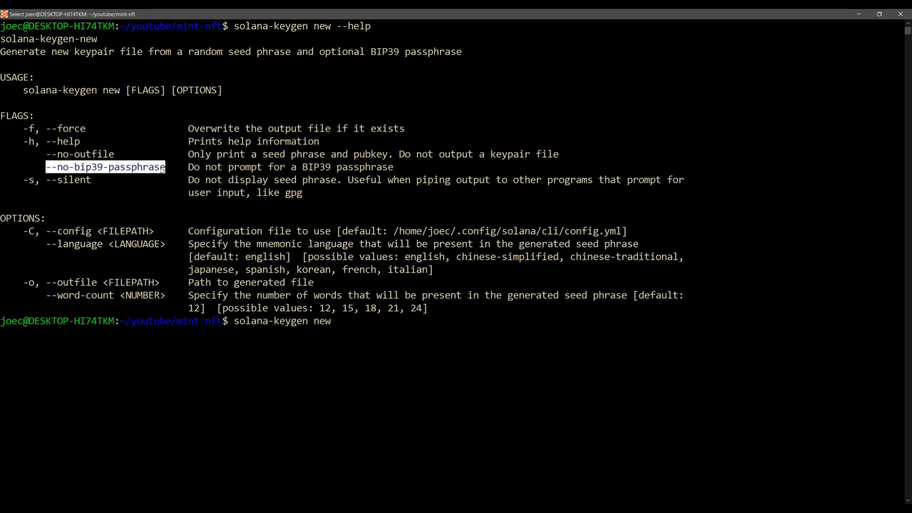
right_click(163, 168)
text(--no-bip39-passphrase -o)
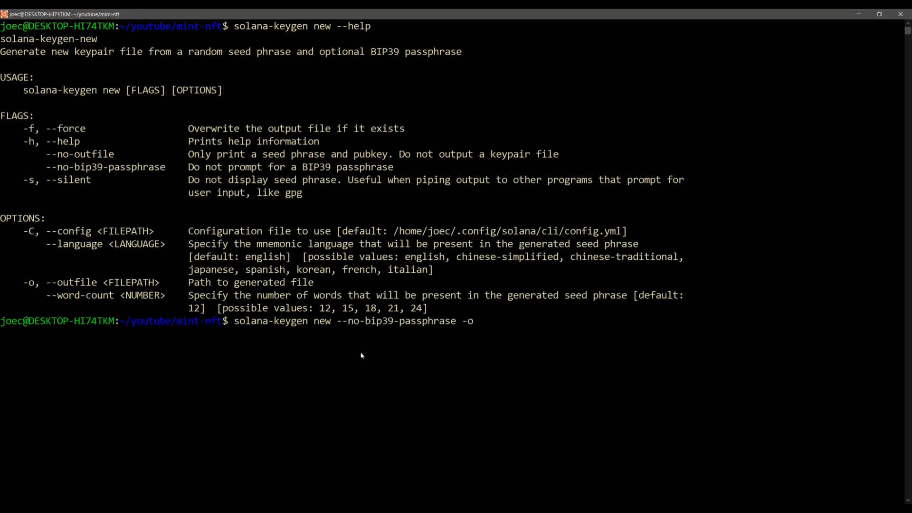
Create tests/keypairs and generate buyer1.json into it in one mkdir && solana-keygen run
click(123, 322)
drag(122, 322, 221, 321)
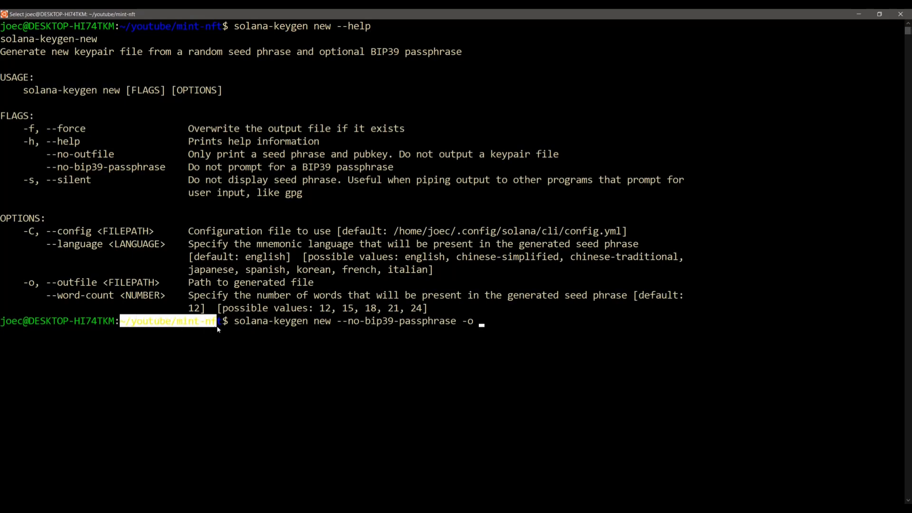
right_click(219, 325)
text(/te)
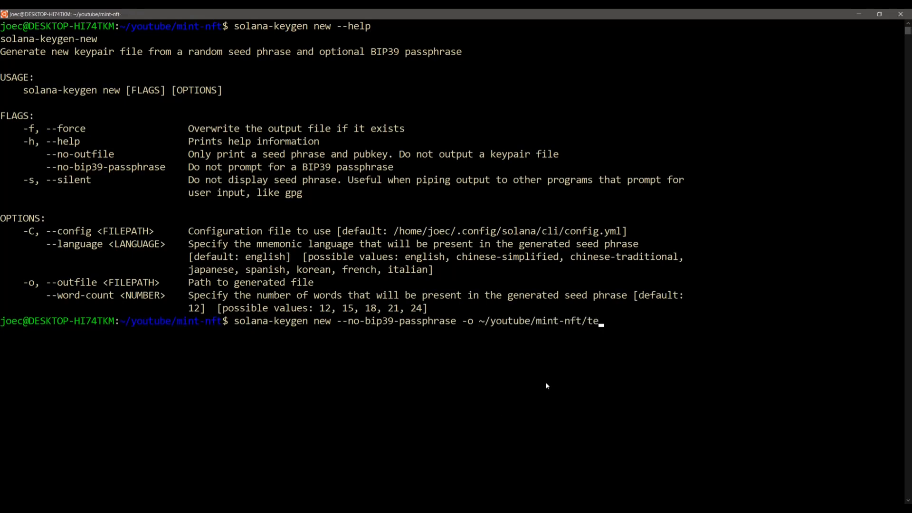
text(sts/keypairs/)
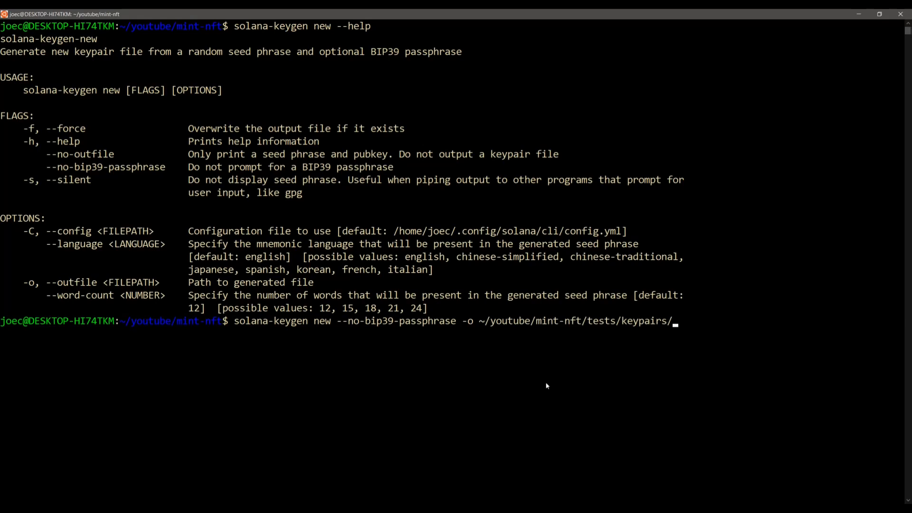
text(buyer1)
text(.json)
key(Home)
text(mkdir)
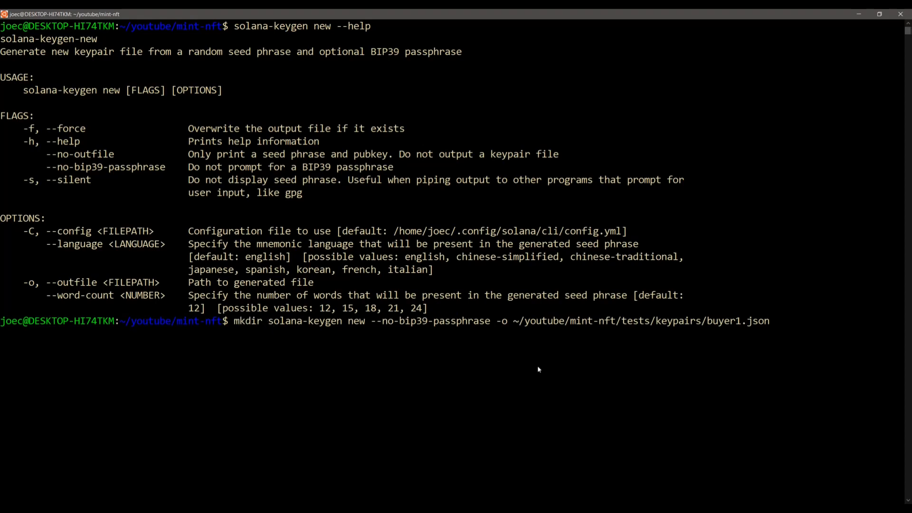
drag(514, 322, 697, 322)
right_click(699, 322)
text(&&)
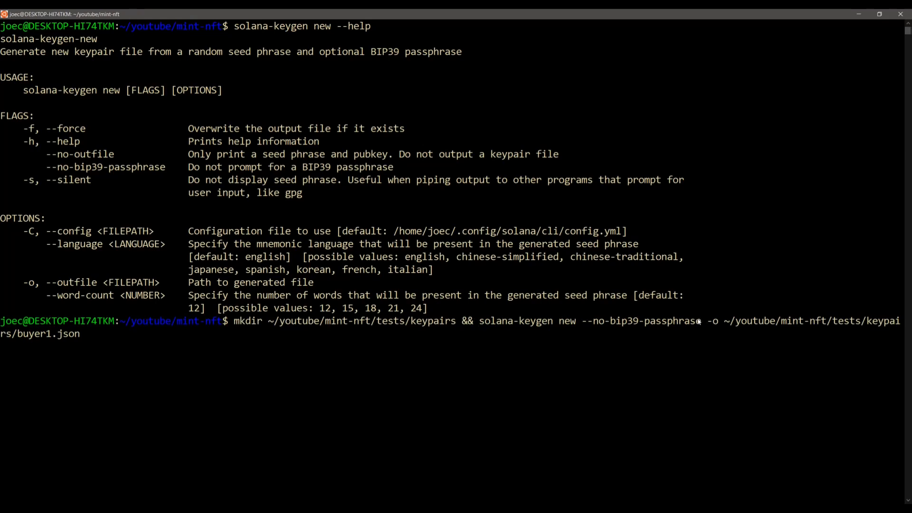
key(Return)
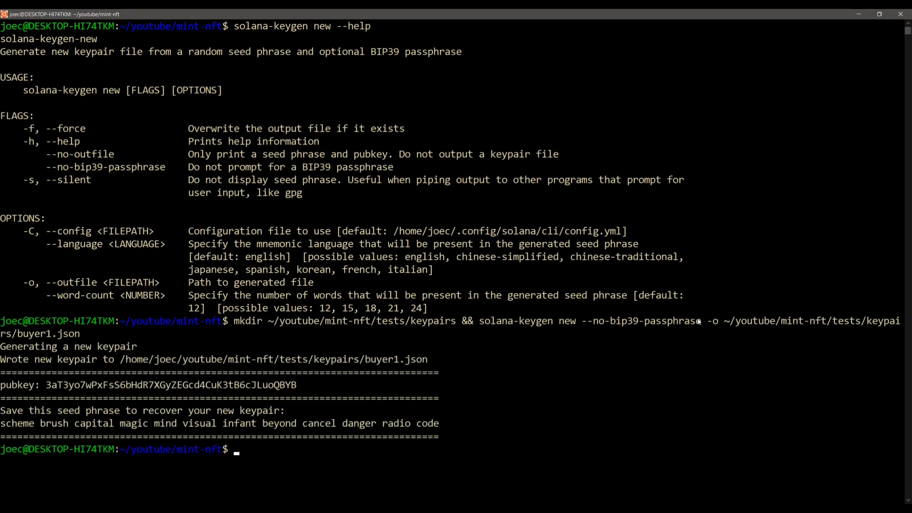
text(solan)
text(a airdro)
text(p )
text(2)
Airdrop 2 SOL to the buyer1.json keypair twice, then return to VS Code
drag(122, 362, 426, 363)
key(ctrl+c)
key(ctrl+v)
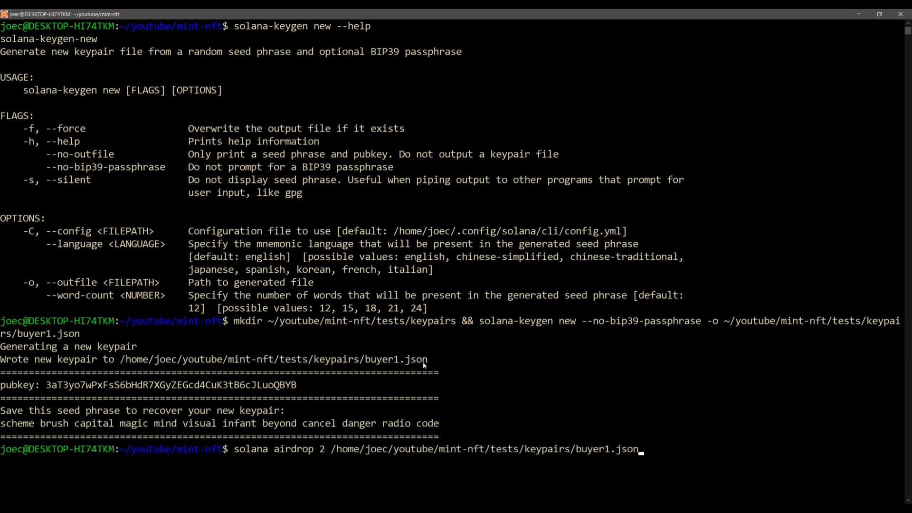
key(Return)
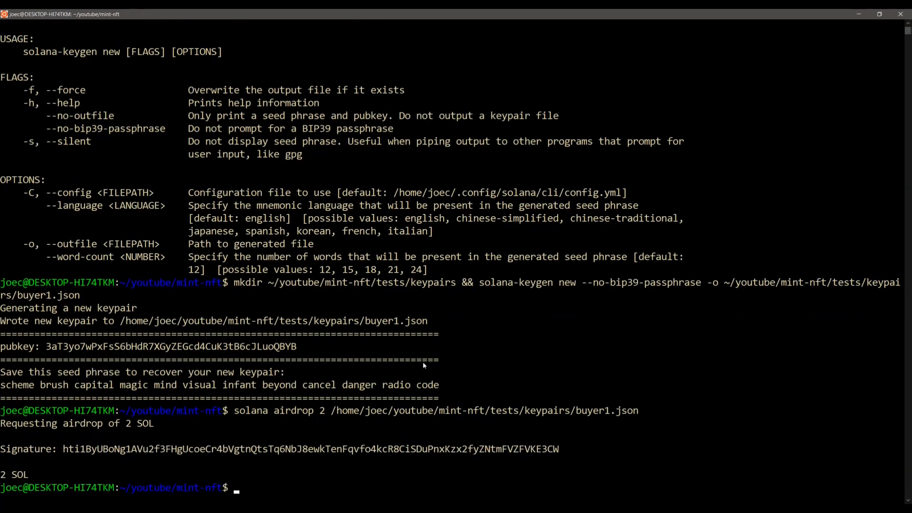
key(Up)
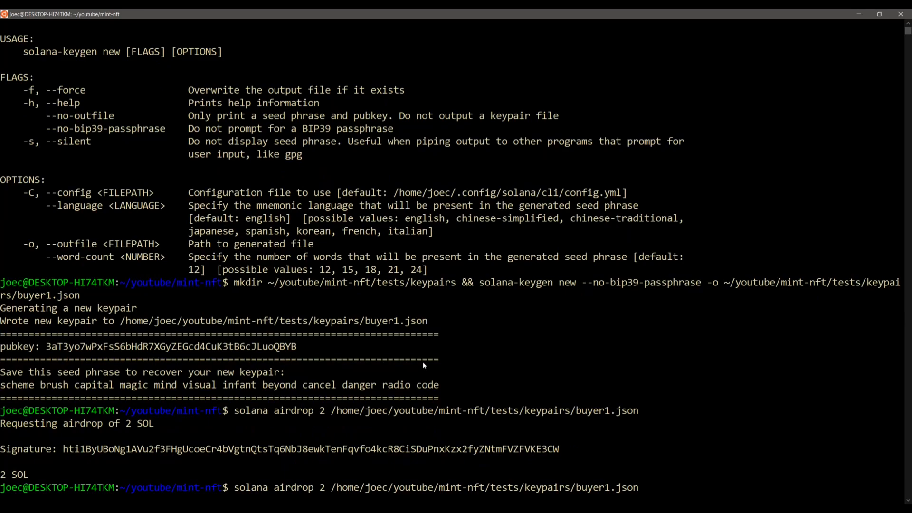
key(Return)
key(alt+Tab)
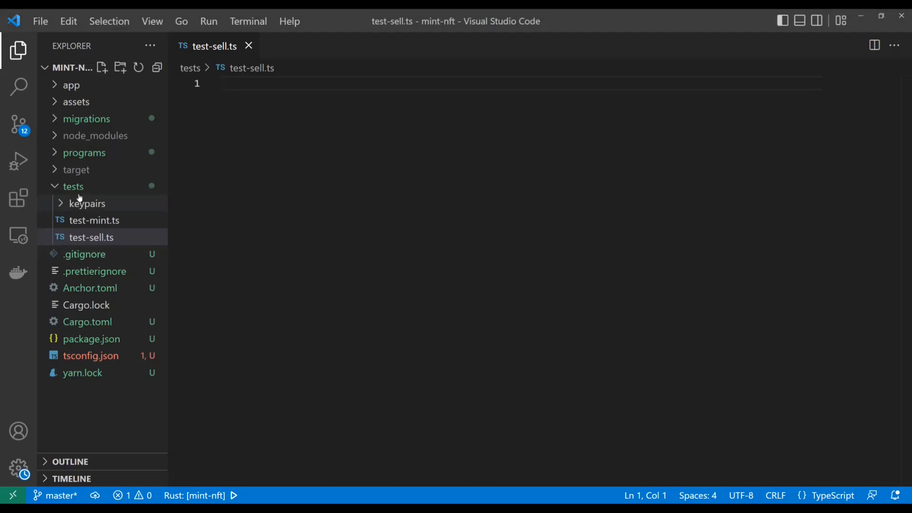
Inspect the generated buyer1.json under tests/keypairs and return to test-sell.ts
click(86, 203)
click(101, 220)
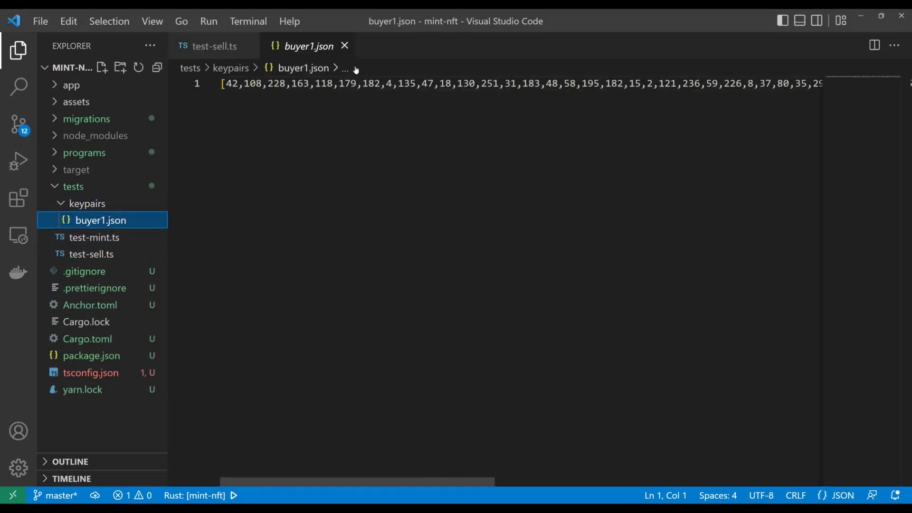
click(343, 46)
click(85, 205)
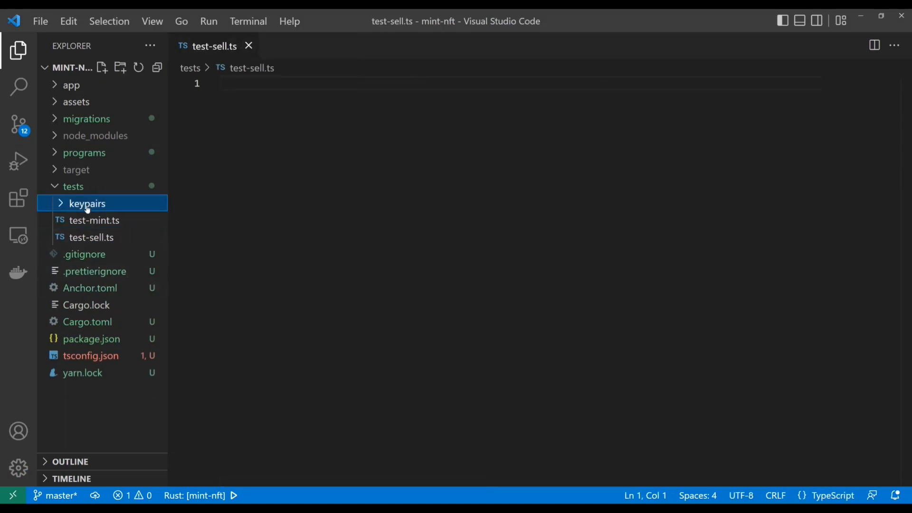
click(85, 237)
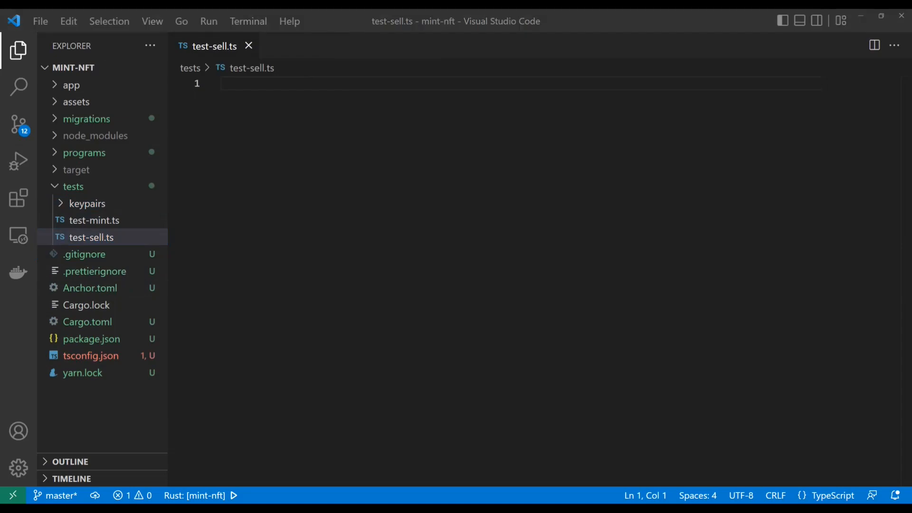
Copy the anchor and MintNft import lines from test-mint.ts into test-sell.ts
click(107, 221)
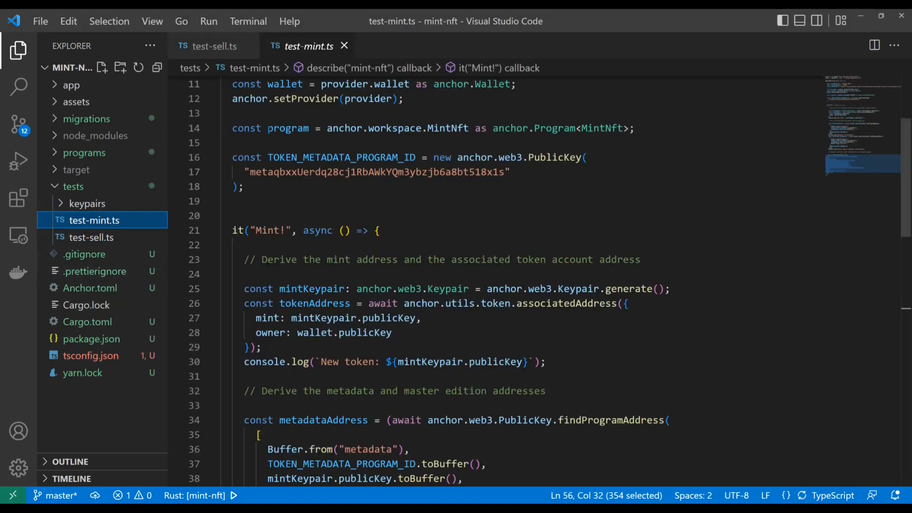
mouse_move(220, 84)
mouse_down()
mouse_move(503, 83)
mouse_move(228, 98)
mouse_move(220, 83)
mouse_up()
click(229, 46)
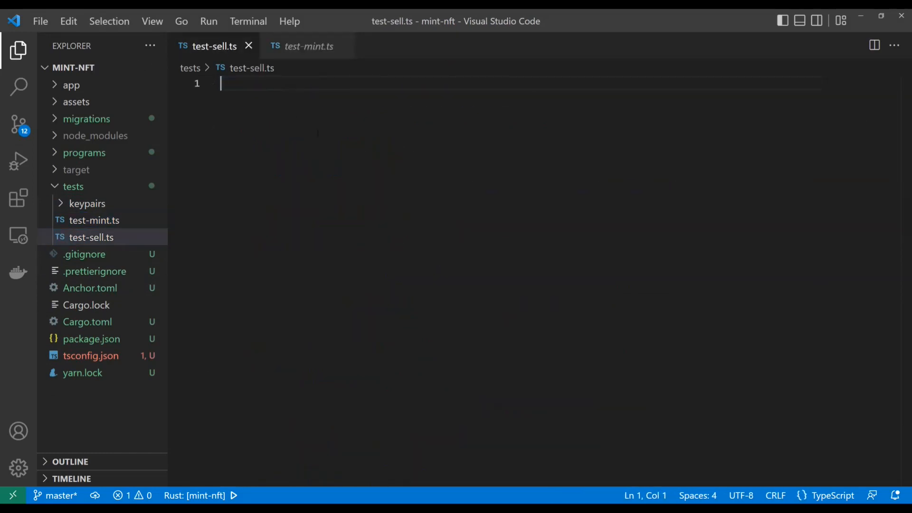
key(ctrl+v)
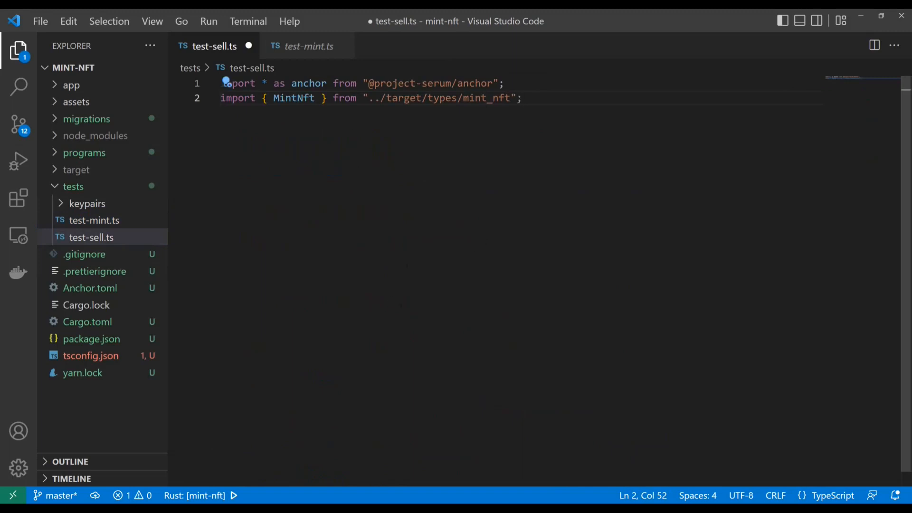
Create tests/util.ts containing the createKeypairFromFile helper, then close it
right_click(84, 188)
click(122, 200)
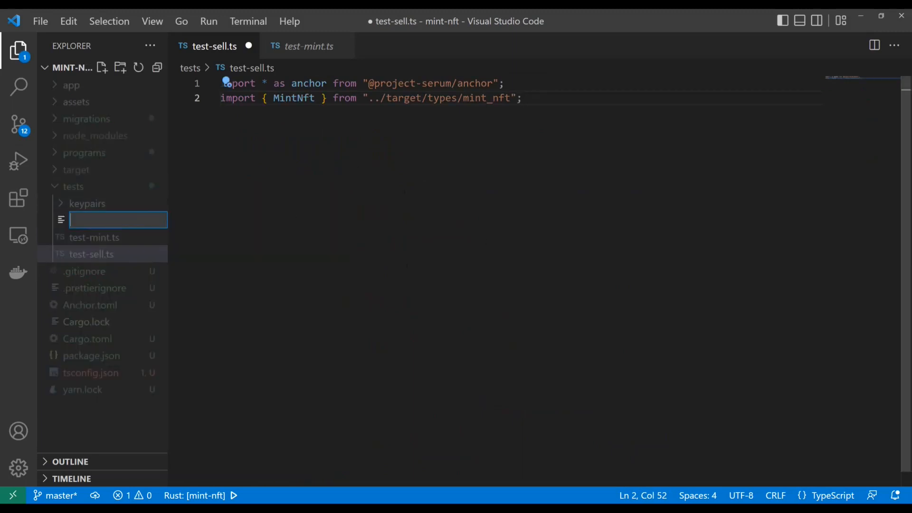
text(util.ts)
key(Return)
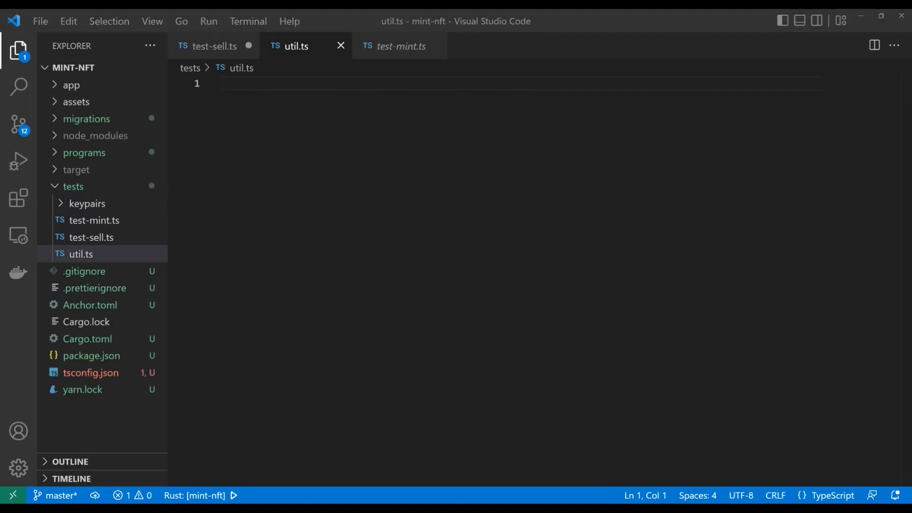
key(ctrl+v)
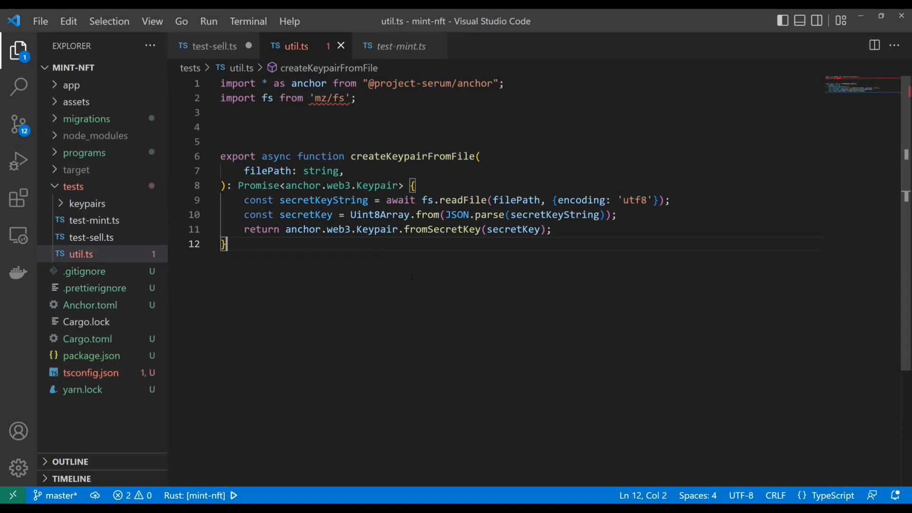
key(ctrl+w)
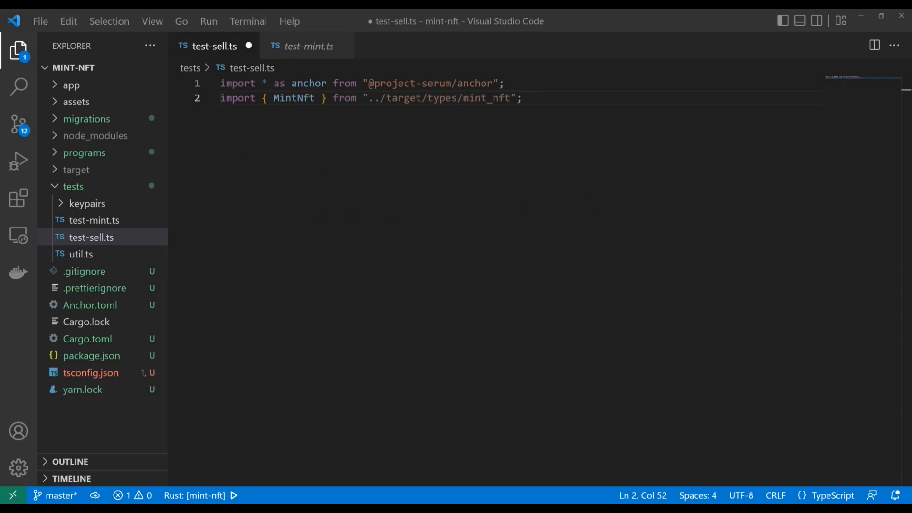
Import createKeypairFromFile in test-sell.ts and save the file
key(Up)
key(Return)
key(ctrl+v)
key(ctrl+s)
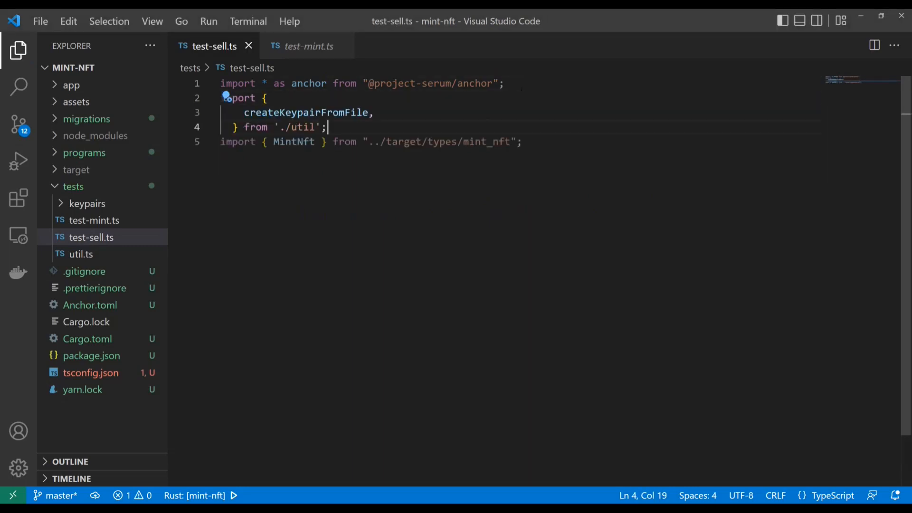
key(Down)
key(End)
key(Return)
key(Return)
key(Return)
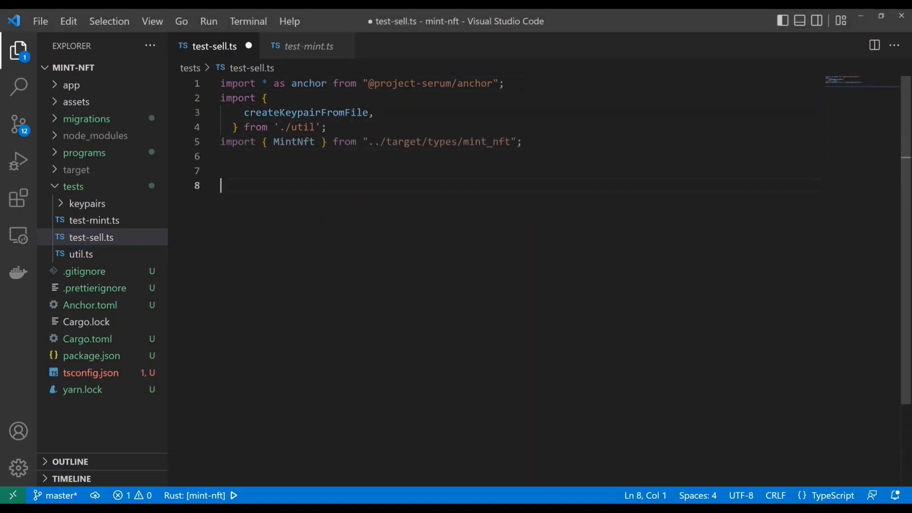
text(descrio)
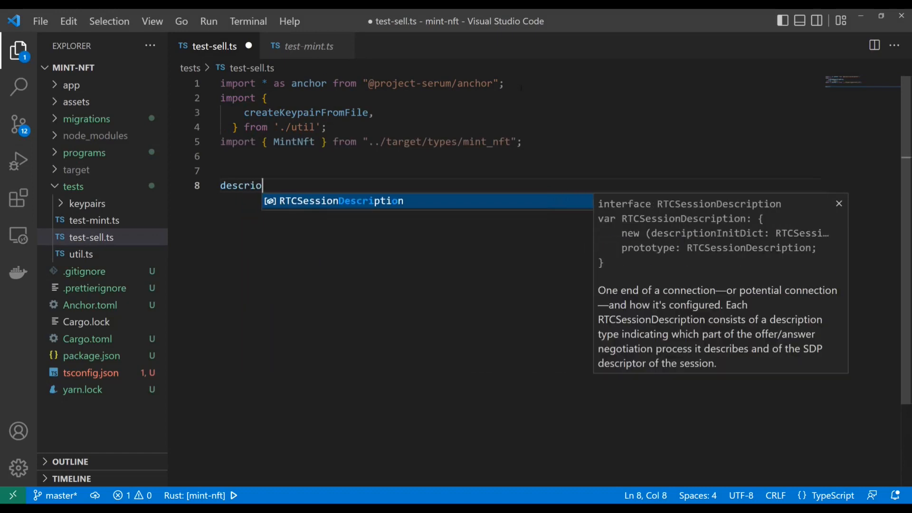
Open a sell-nft describe block below the imports
key(BackSpace)
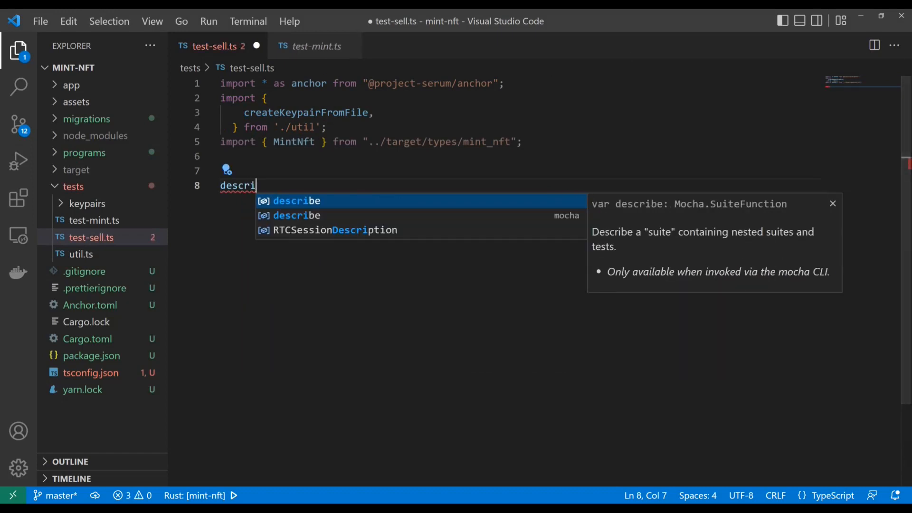
key(Escape)
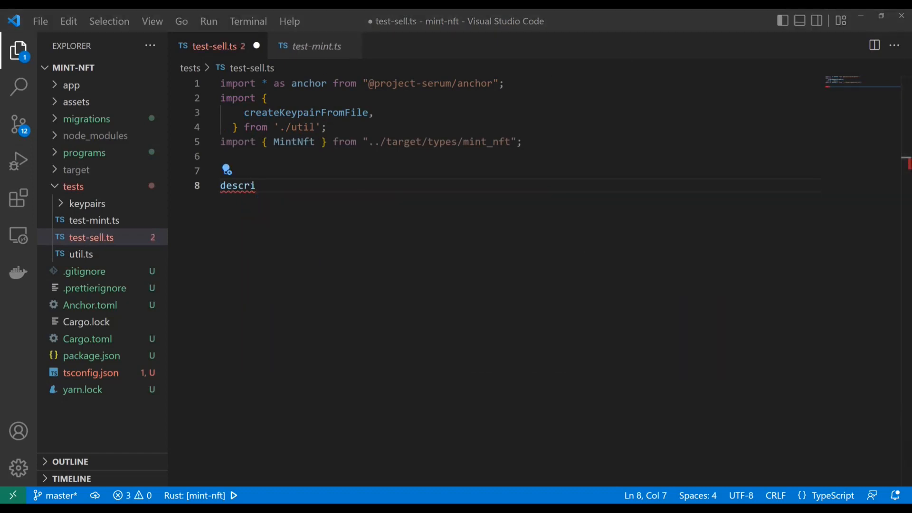
key(Up)
key(Down)
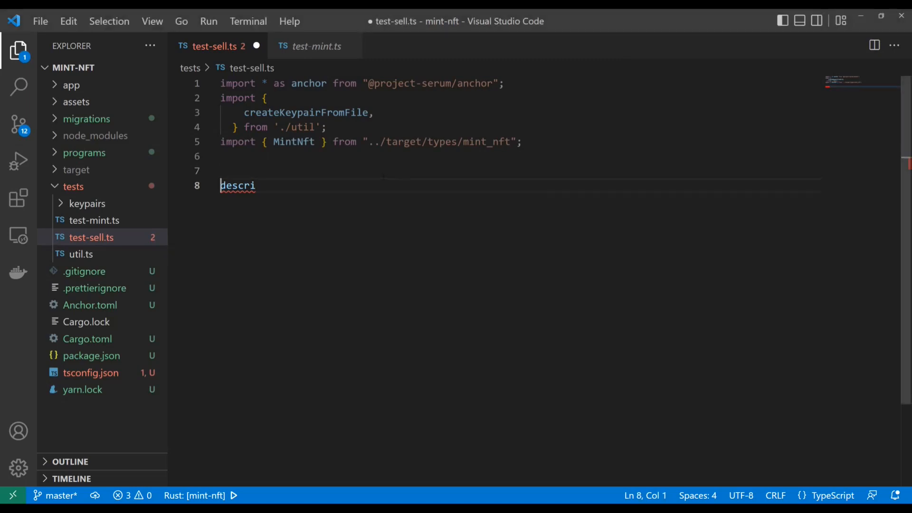
key(shift+Home)
key(ctrl+v)
text({)
key(Return)
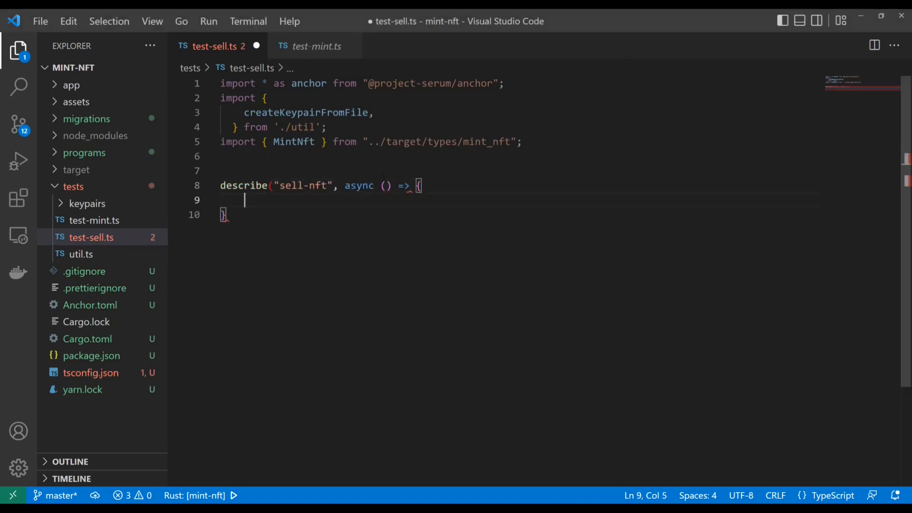
key(Return)
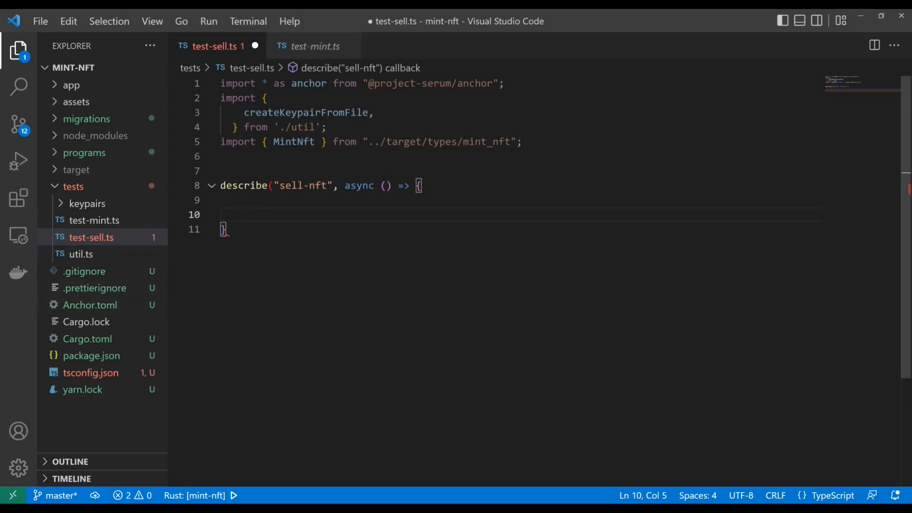
Copy the provider, wallet and program setup lines from test-mint.ts into the describe block
double_click(94, 219)
drag(232, 214, 636, 273)
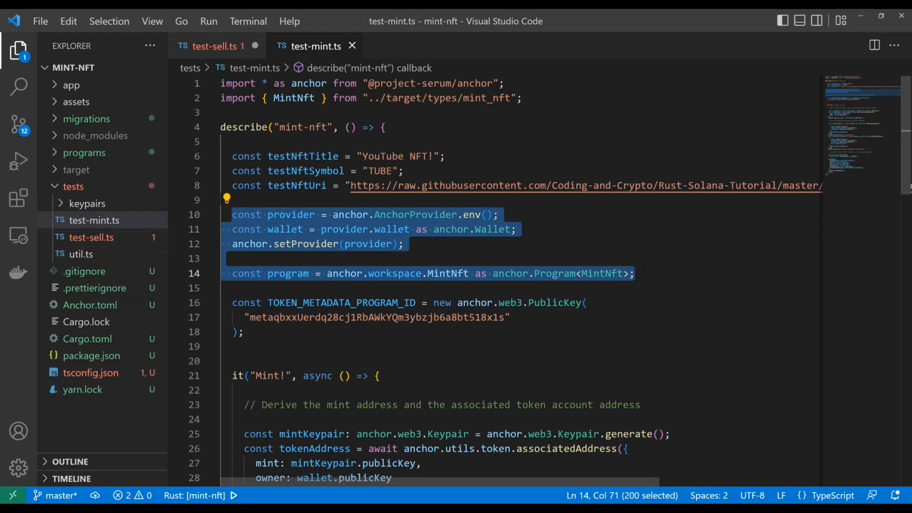
key(ctrl+c)
key(ctrl+Tab)
key(ctrl+v)
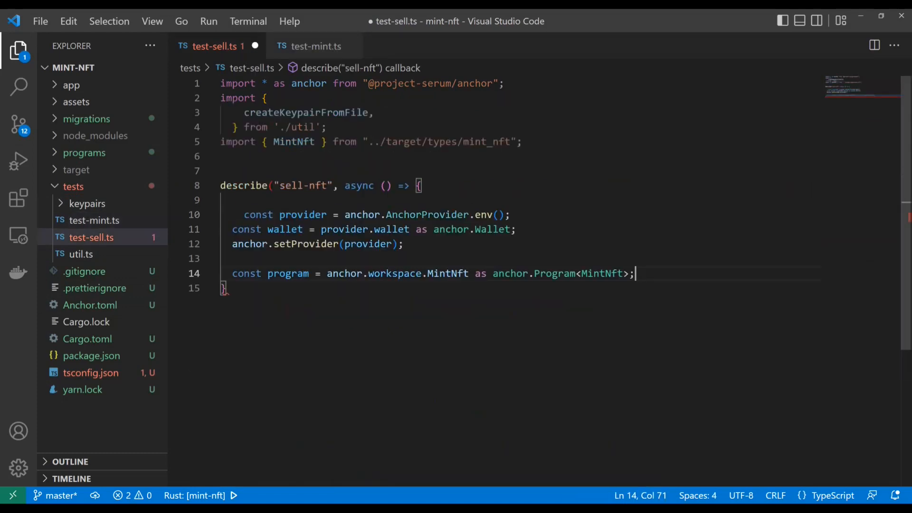
click(244, 215)
key(BackSpace)
key(Tab)
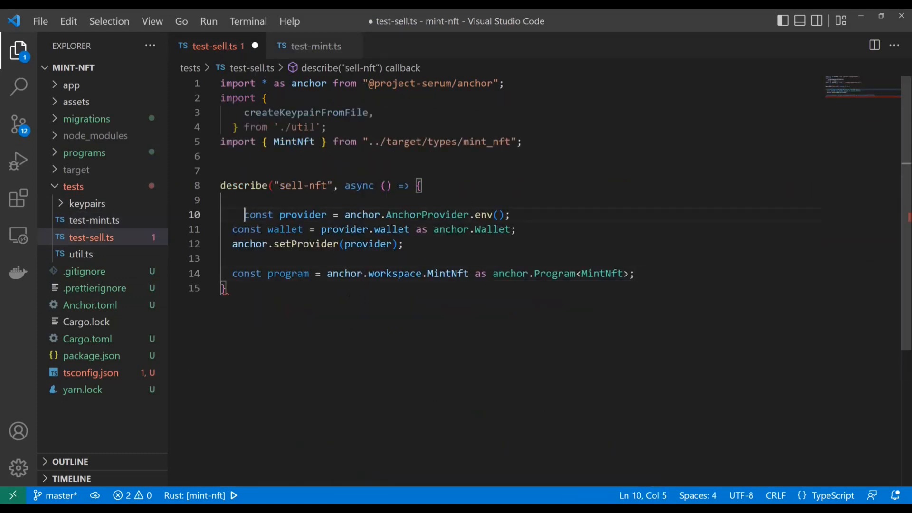
Indent the wallet, setProvider and program lines to match the provider line
click(349, 296)
mouse_move(232, 229)
mouse_down()
mouse_move(520, 273)
mouse_move(635, 273)
mouse_up()
key(Tab)
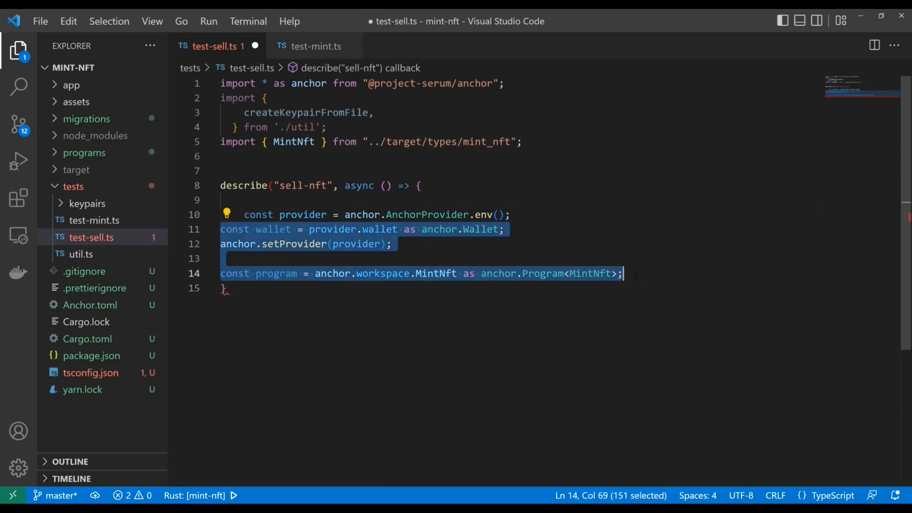
click(481, 322)
click(659, 278)
Add an it("Sell!") test block with an opening comment
key(Return)
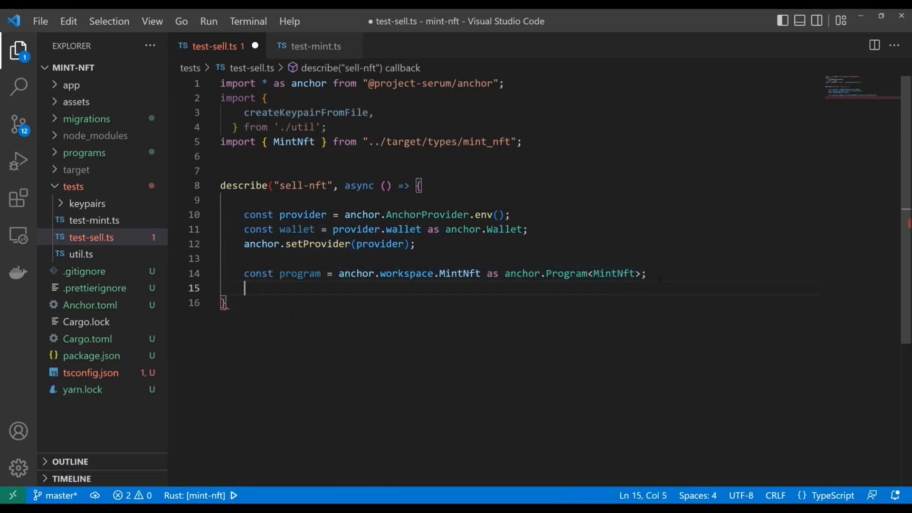
key(Return)
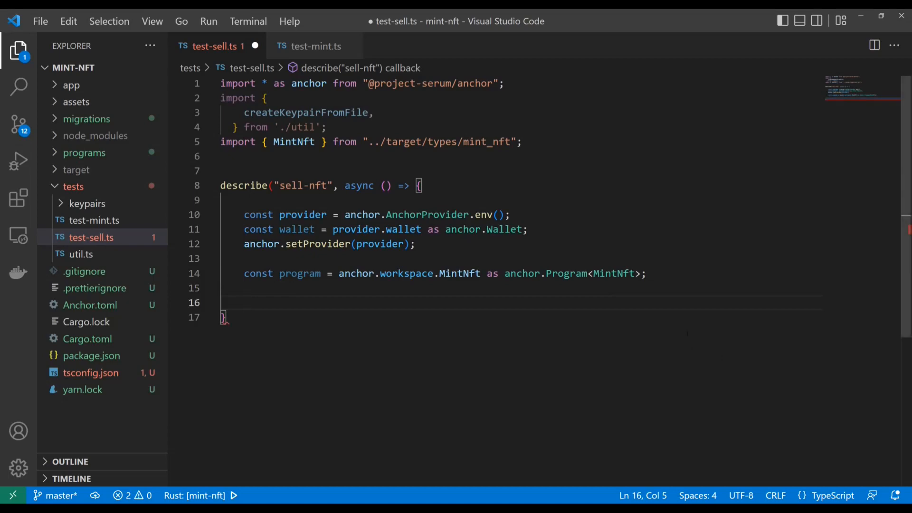
text(it("S)
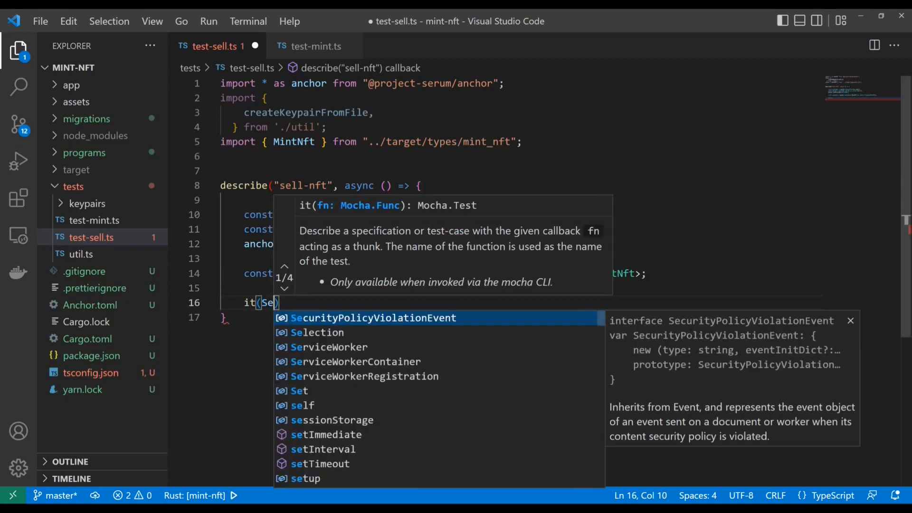
text(ell!", async () => {)
key(Return)
key(Tab)
key(Tab)
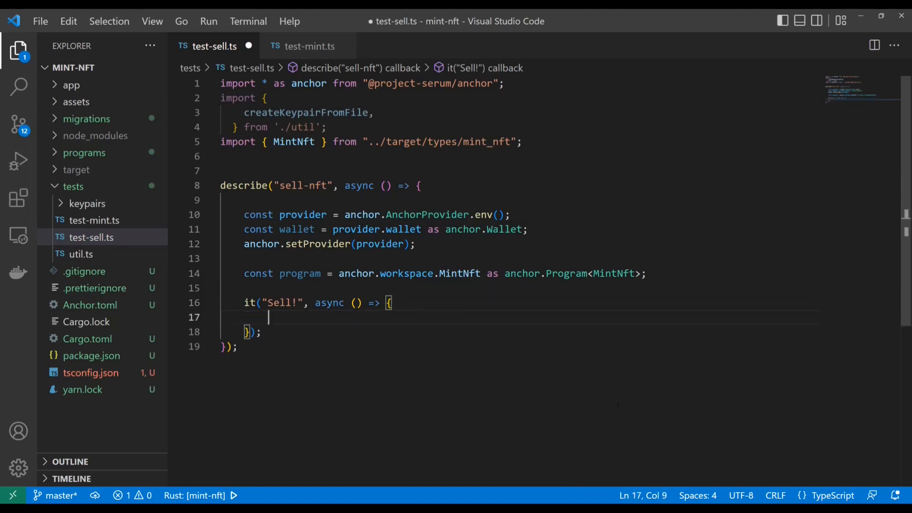
key(Return)
text(// Yo)
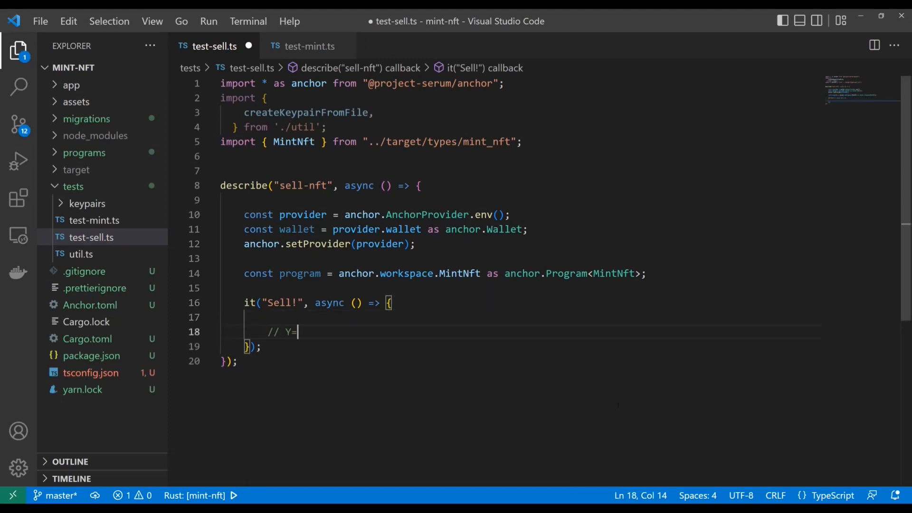
key(BackSpace)
key(BackSpace)
text(Testing cons)
text(tants)
key(Return)
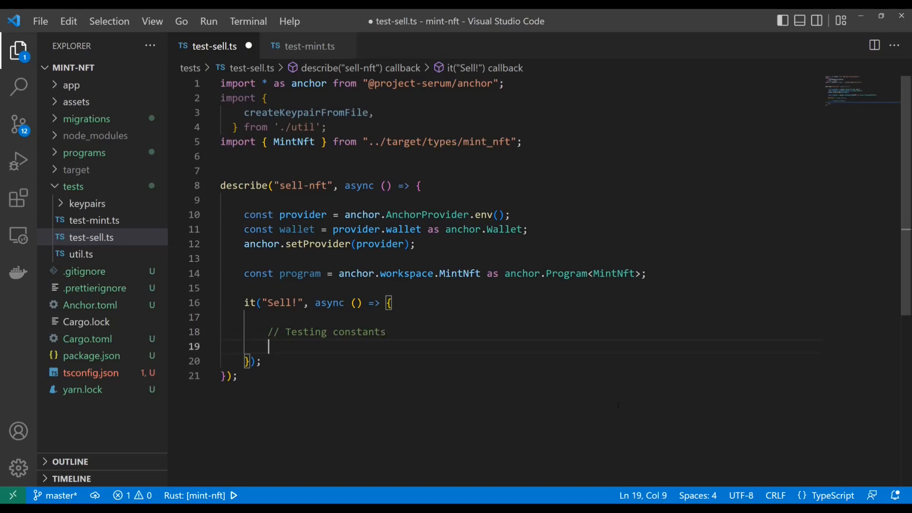
key(Return)
text(const sale)
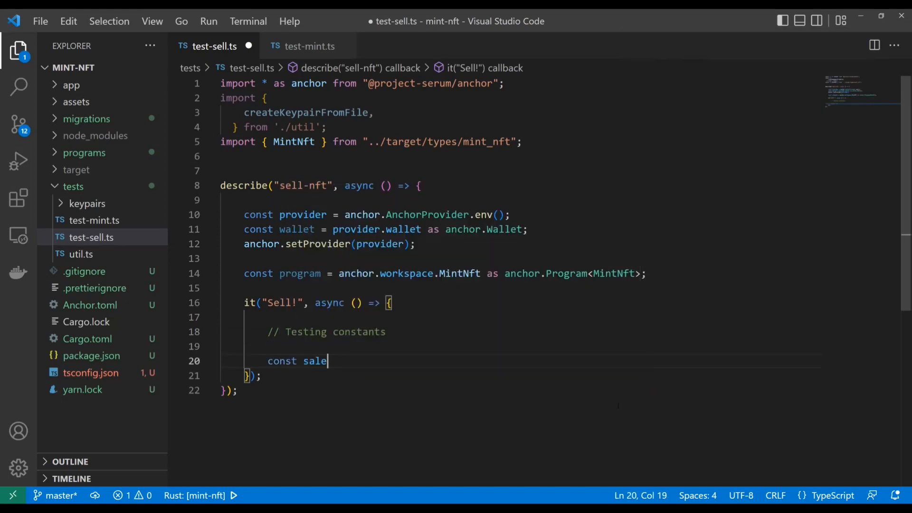
text(Amount )
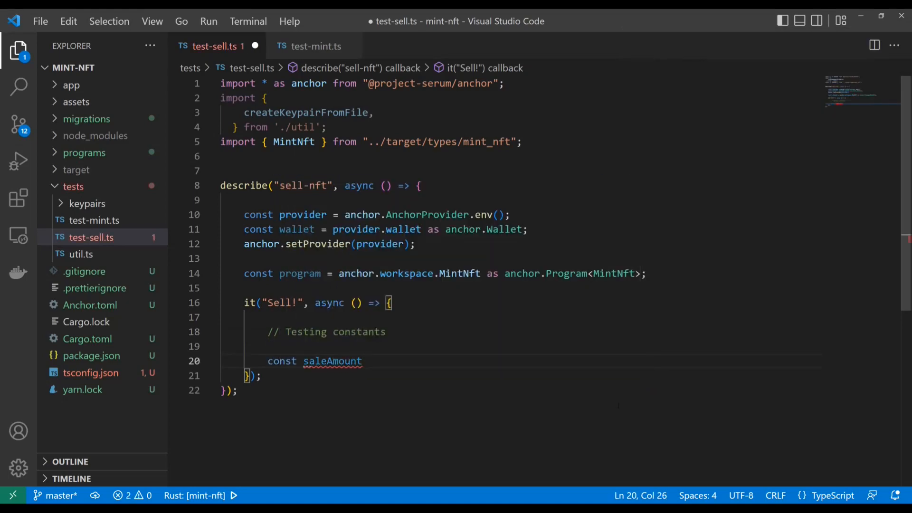
text(= 1 * a)
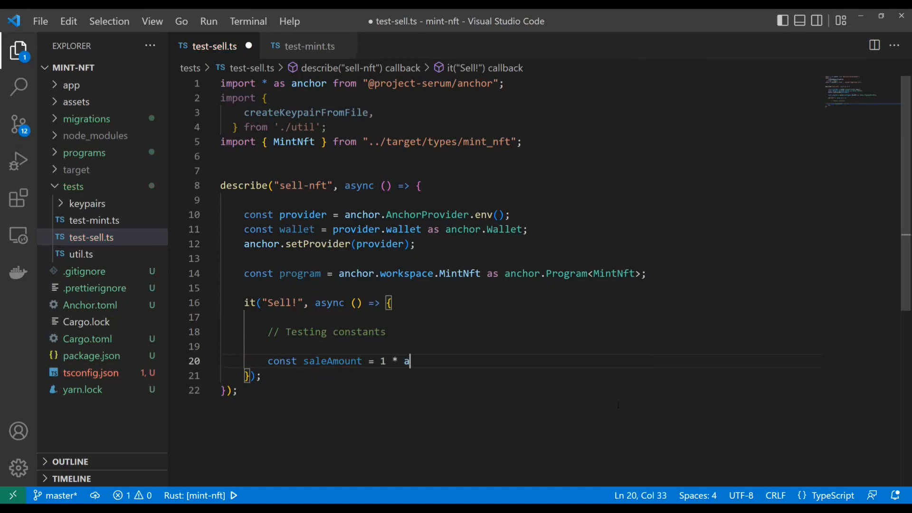
text(nchor.web3.)
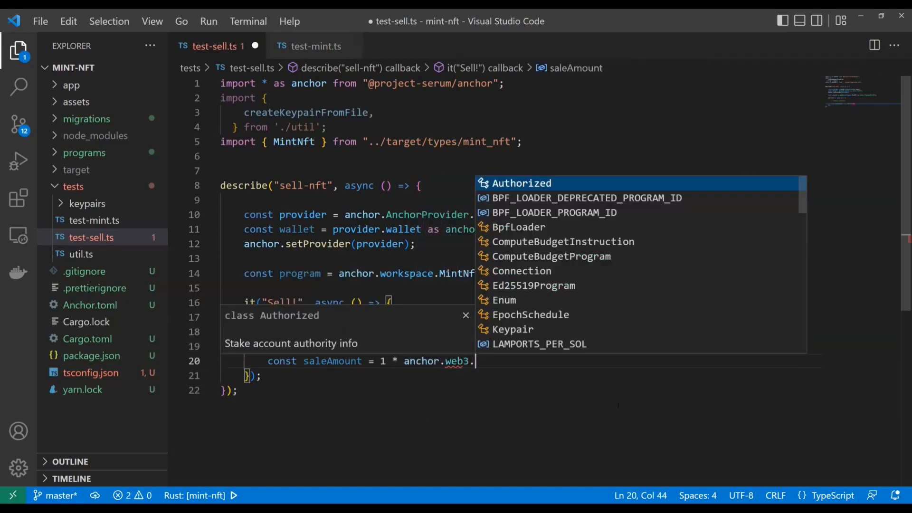
text(LAM)
Define a 1 SOL saleAmount and an empty mint PublicKey, then switch to Solana Explorer
key(Tab)
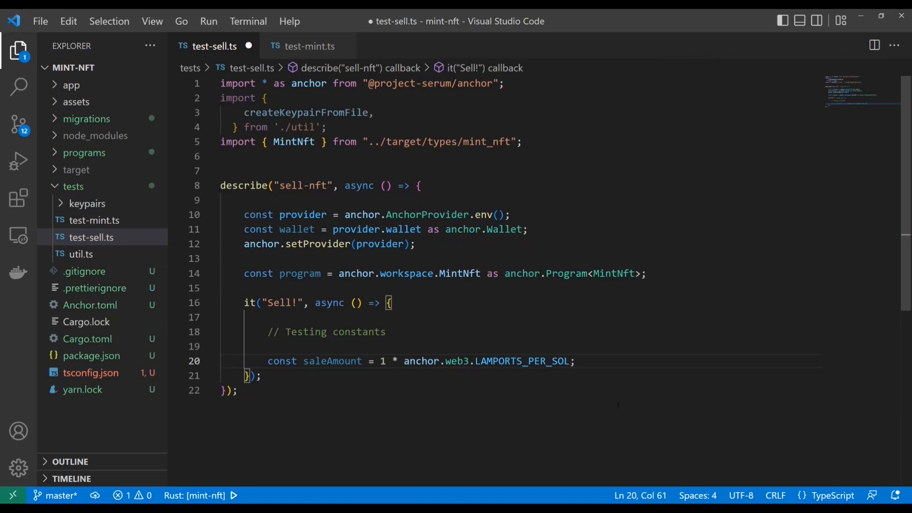
key(Return)
text(const)
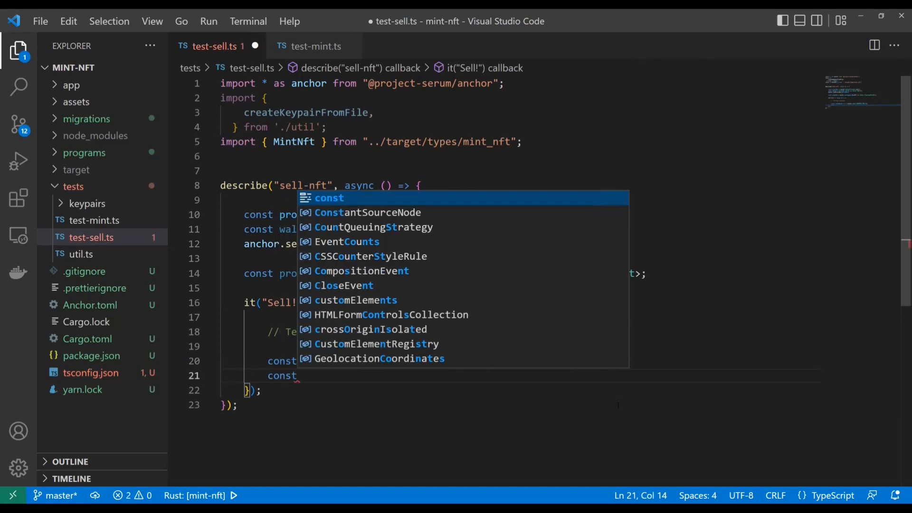
text( mint: ancho)
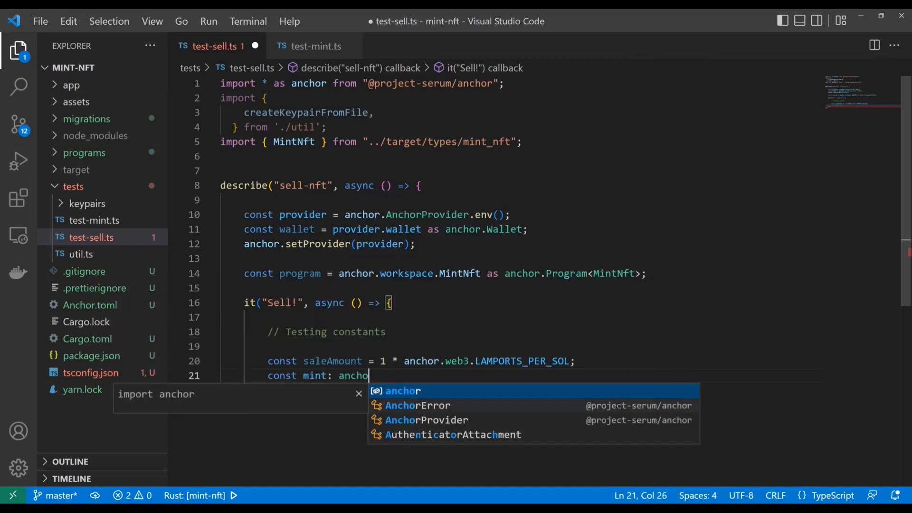
text(r.web3.Pu)
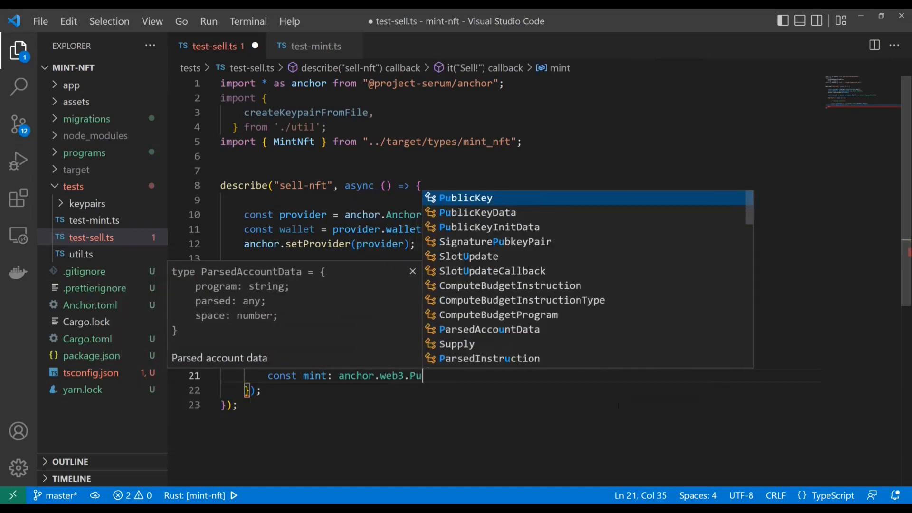
text(b)
key(Return)
text(= n)
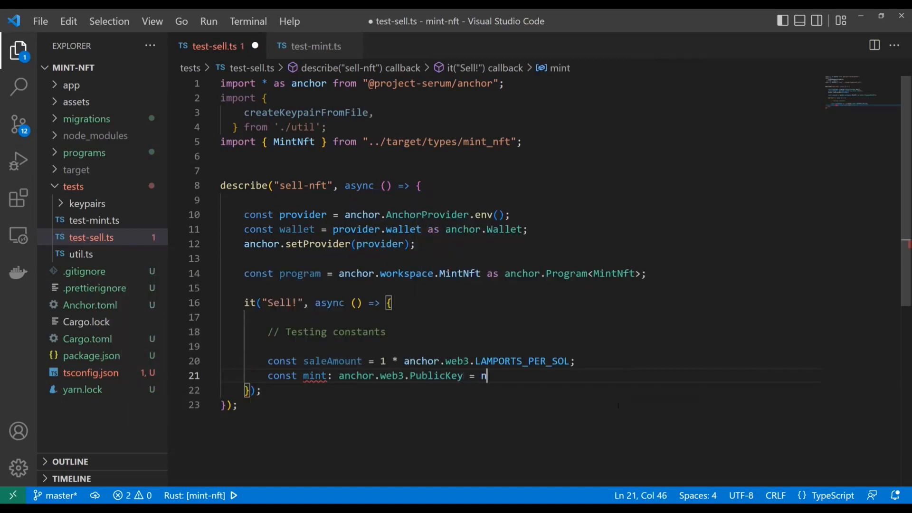
text(ew anchor.w)
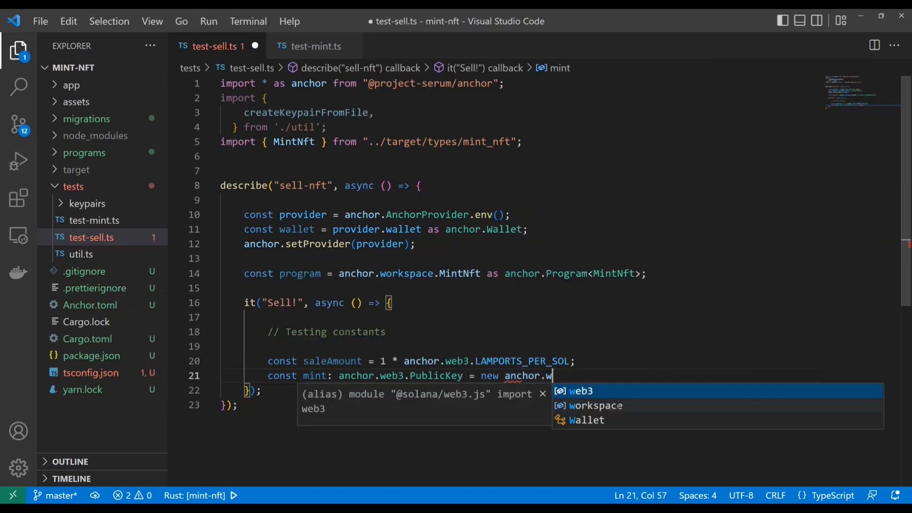
text(eb3.P)
key(Down)
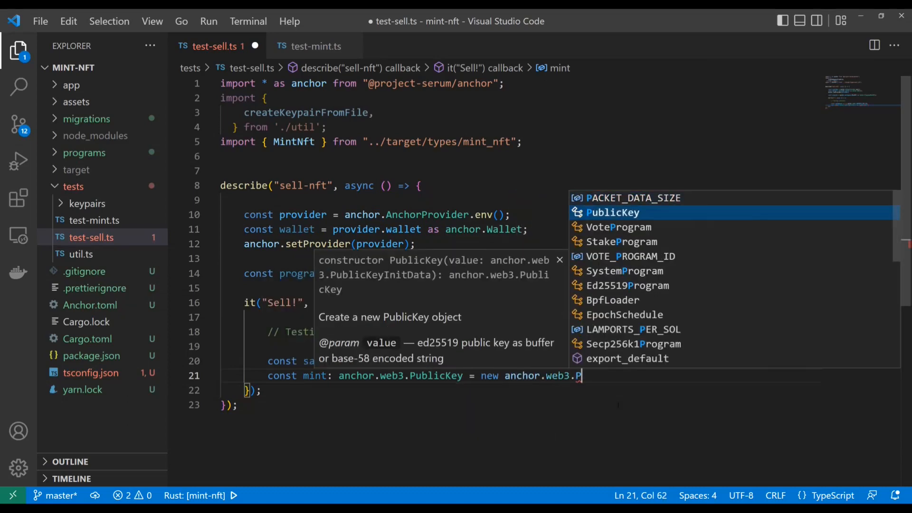
key(Return)
text(()
key(Return)
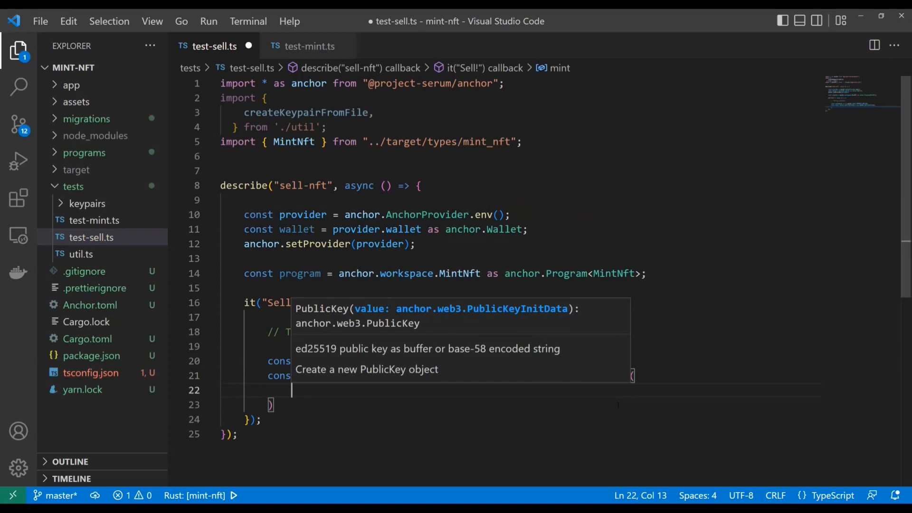
text(")
key(Down)
key(Down)
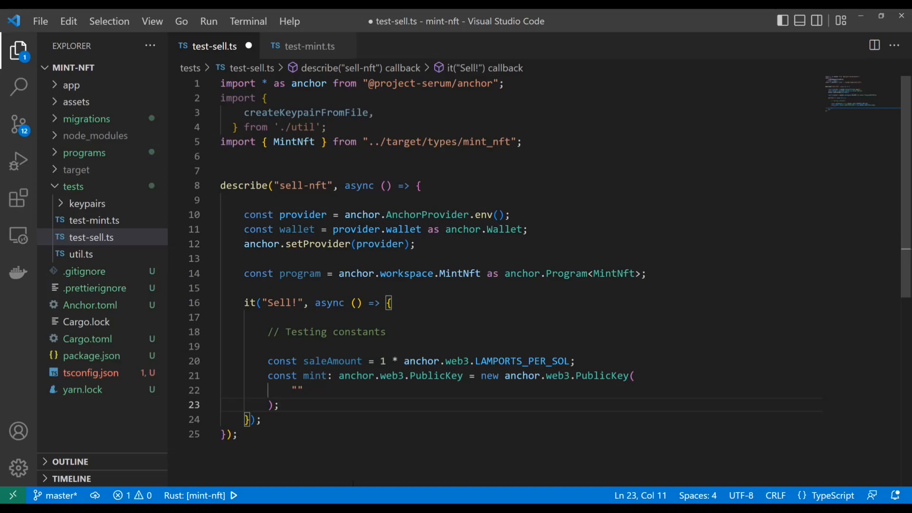
key(alt+Tab)
scroll(156, 228, down, 3)
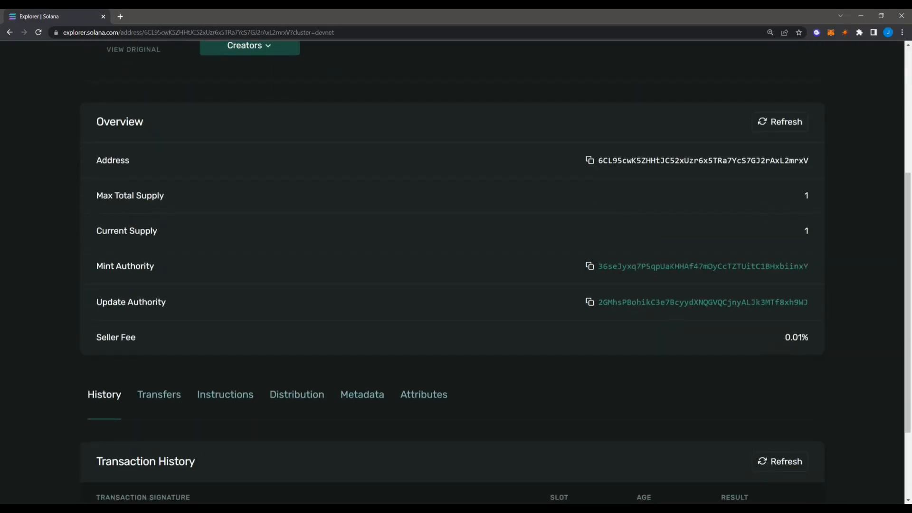
Paste the NFT's address from Solana Explorer into the mint PublicKey quotes and save
click(590, 161)
key(alt+Tab)
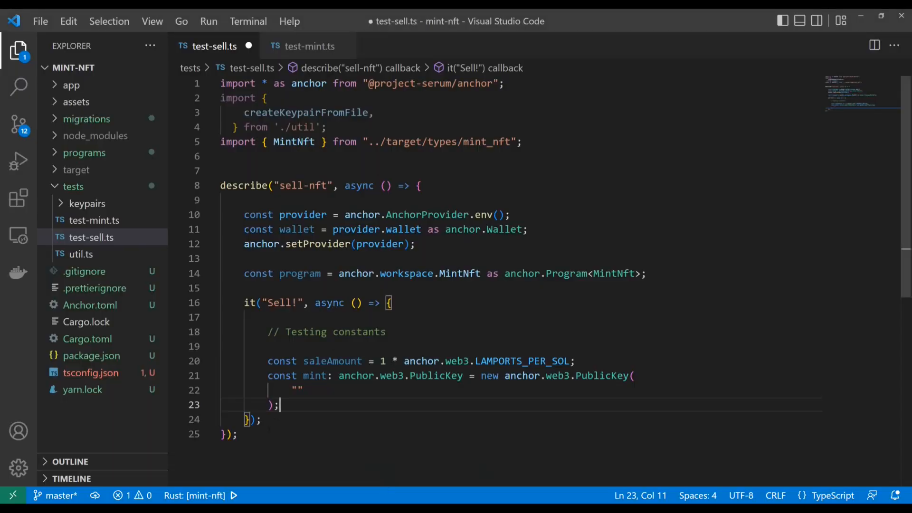
key(Up)
key(Right)
key(Right)
key(Right)
key(ctrl+v)
key(ctrl+s)
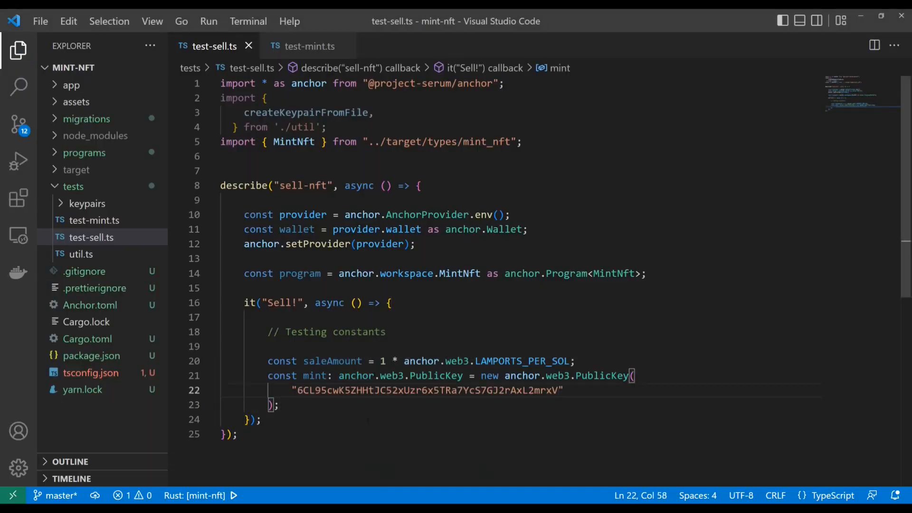
Confirm YouTube NFT! shows a balance of 1 in the wallet's token holdings, then return to the editor
click(291, 485)
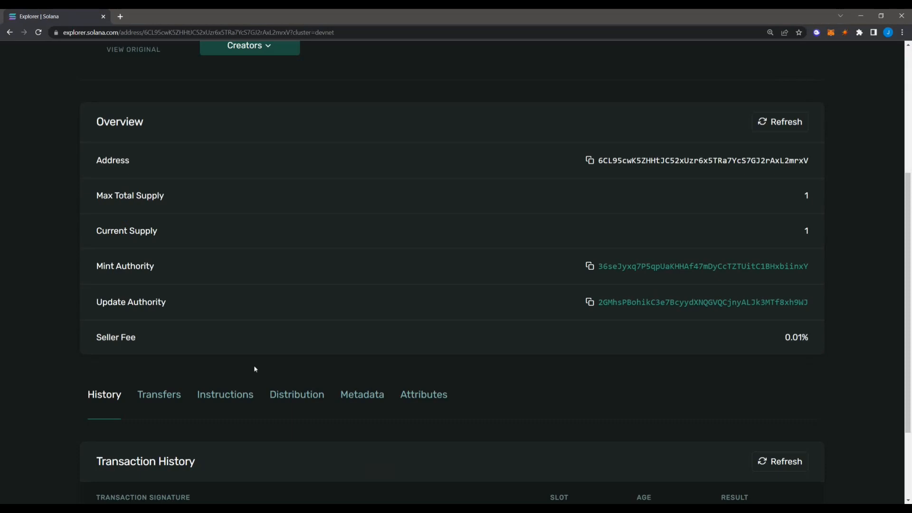
click(10, 32)
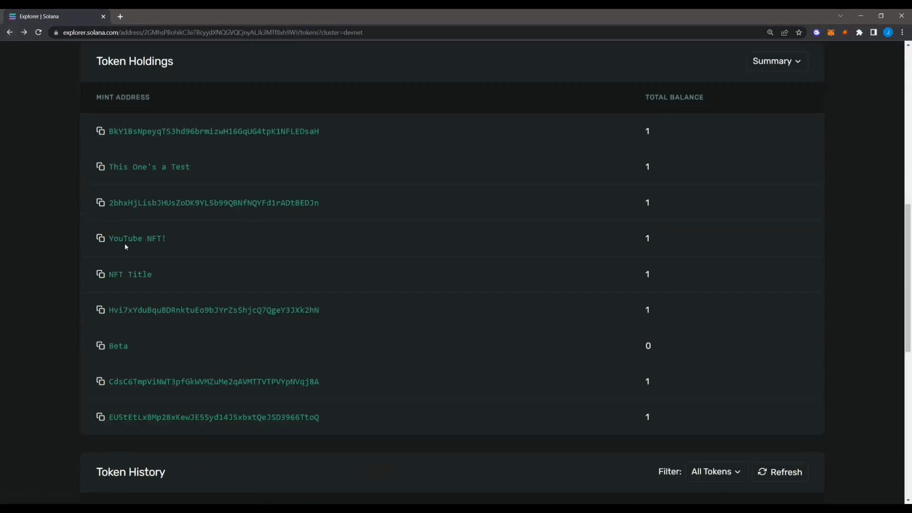
drag(128, 240, 204, 238)
click(647, 245)
click(616, 255)
key(alt+Tab)
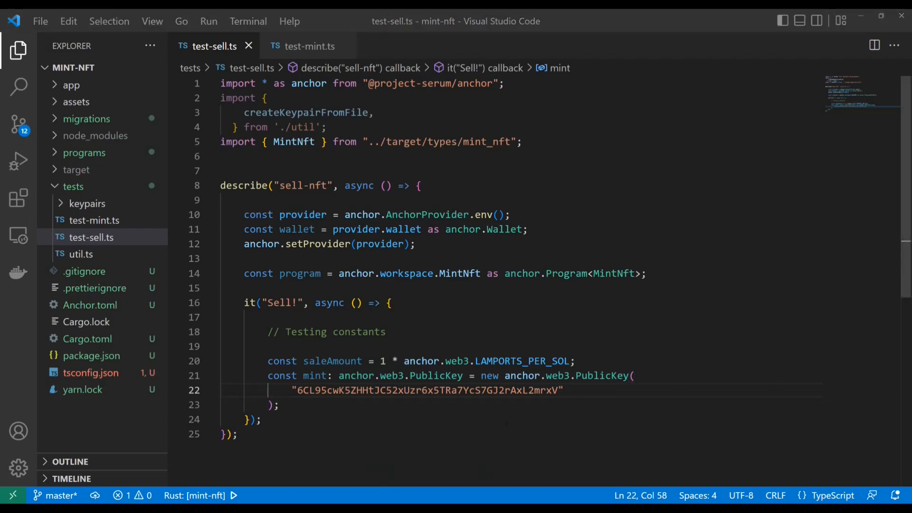
Load the buyer keypair from keypairs/buyer1.json and log its public key in the sell test
click(476, 405)
click(87, 204)
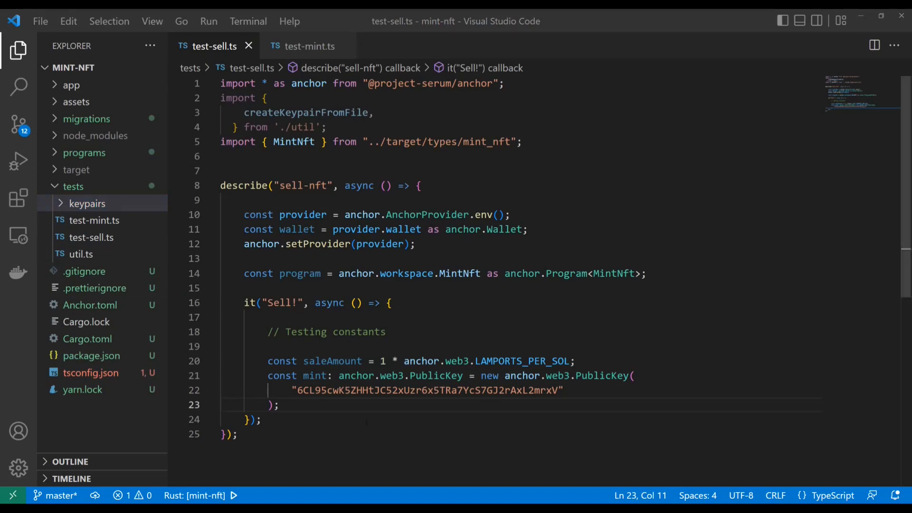
key(Return)
key(ctrl+v)
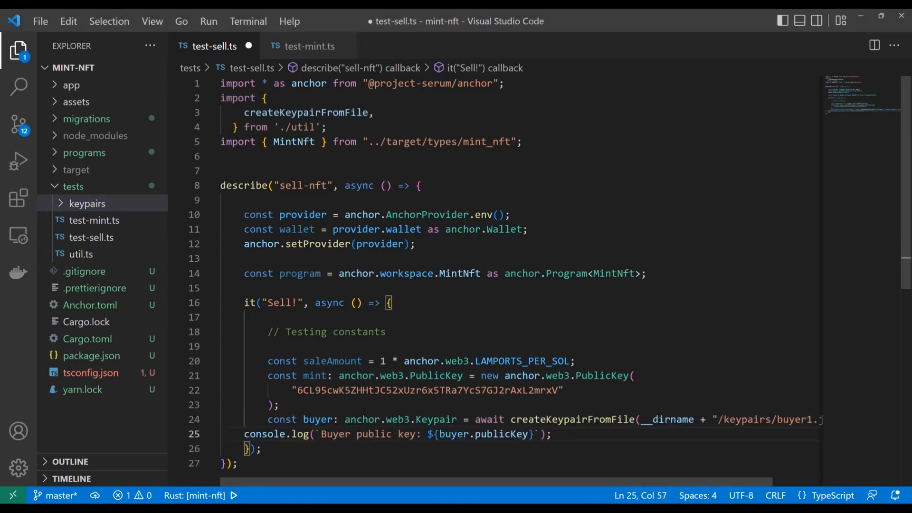
key(Home)
key(Tab)
scroll(499, 272, down, 3)
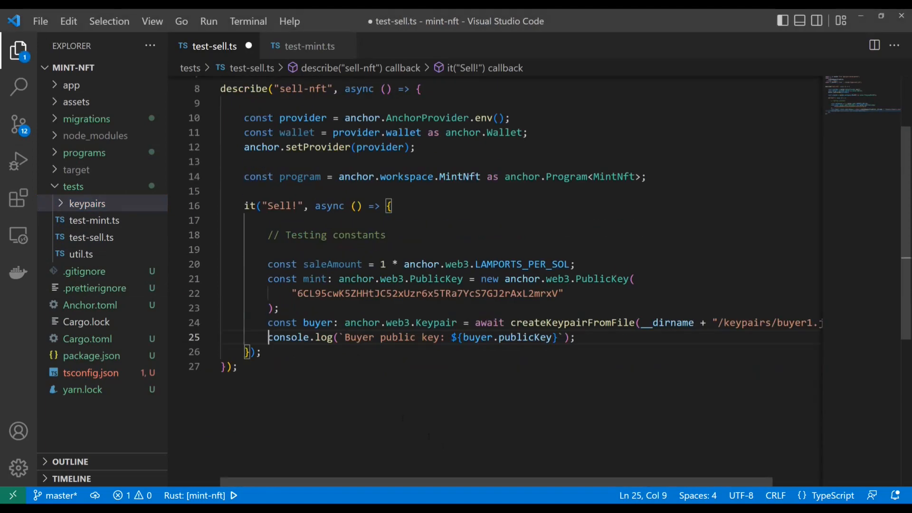
Review the createKeypairFromFile call and the buyer1.json path in the pasted lines
double_click(570, 322)
click(242, 366)
scroll(499, 285, right, 2)
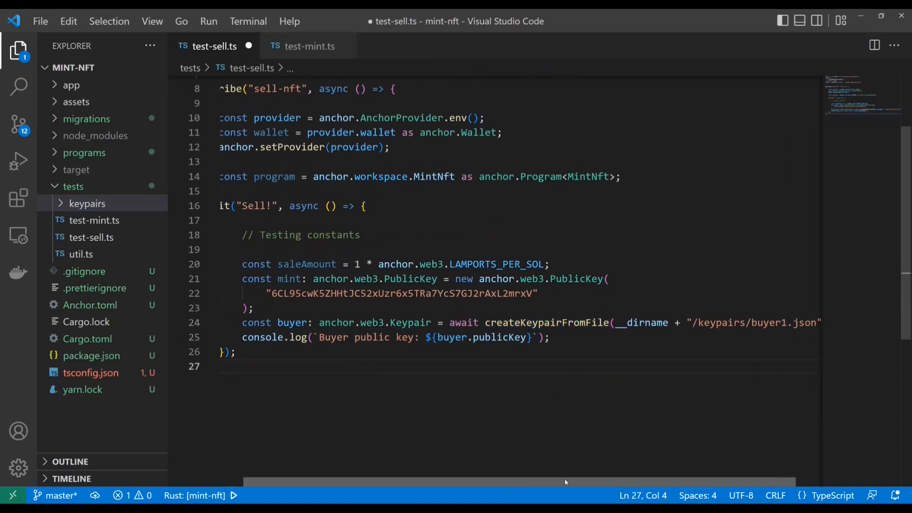
drag(782, 322, 669, 323)
scroll(670, 322, left, 2)
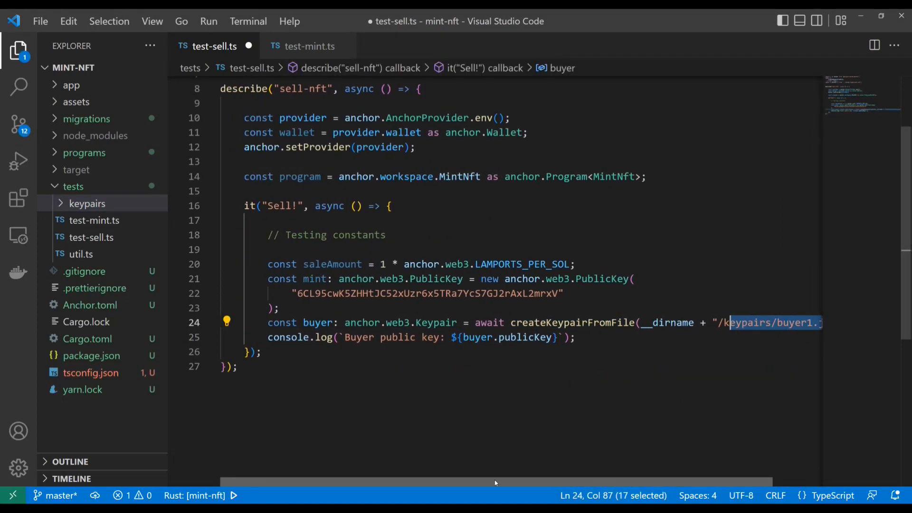
click(534, 379)
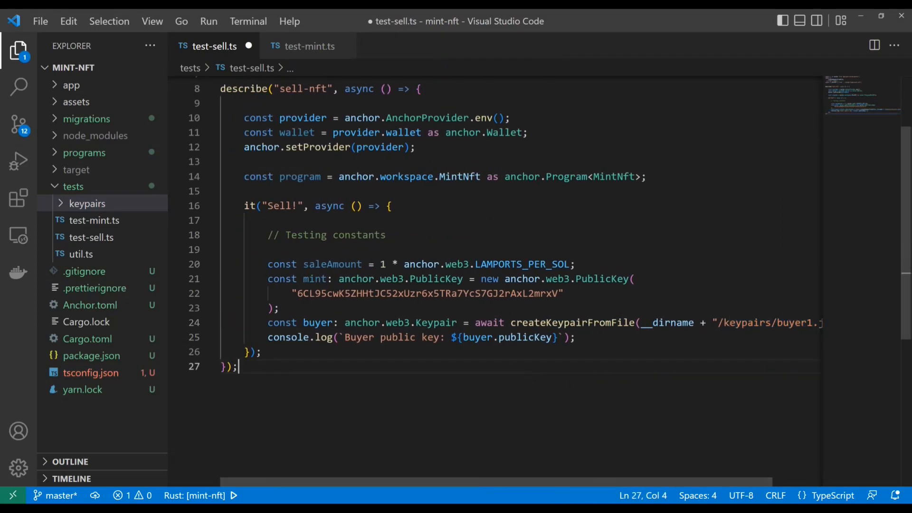
drag(345, 337, 498, 337)
click(620, 337)
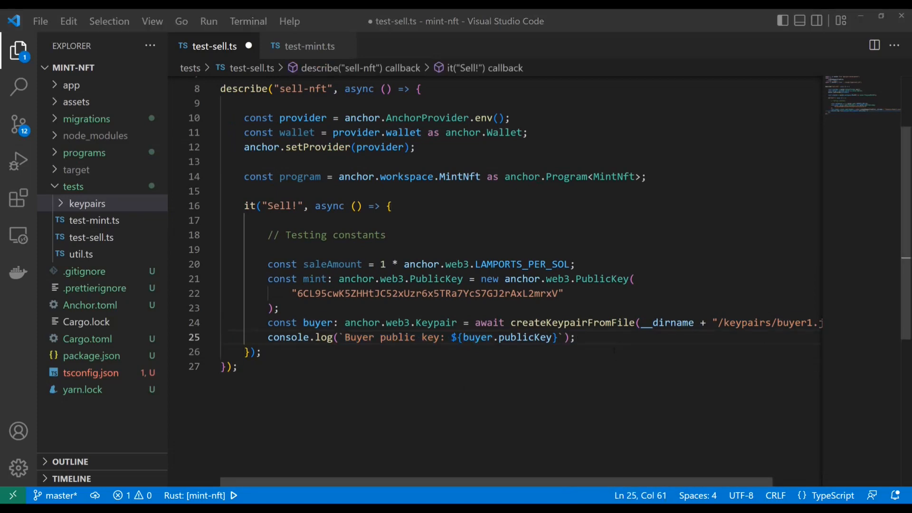
Add a comment and derive ownerTokenAddress using the block copied from test-mint.ts
key(Return)
key(Return)
text(// De)
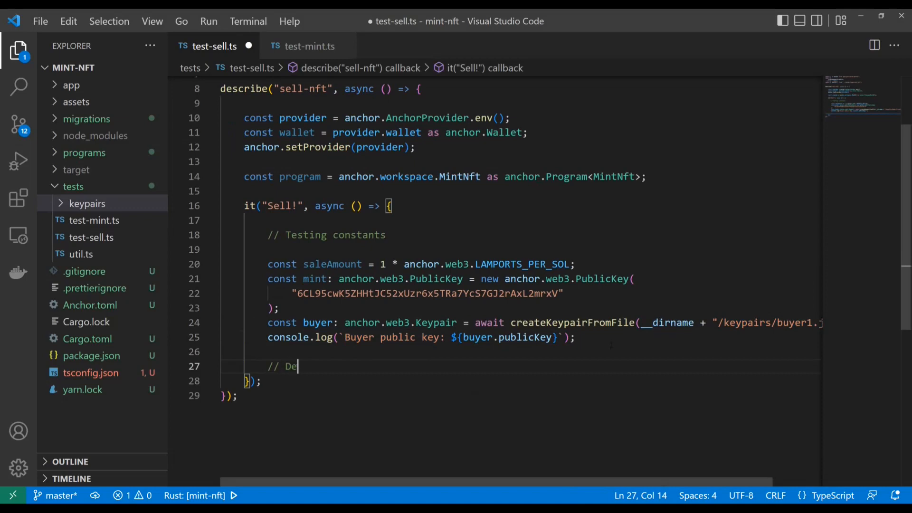
text(rive to)
key(BackSpace)
key(BackSpace)
text(h)
text(e associated tok)
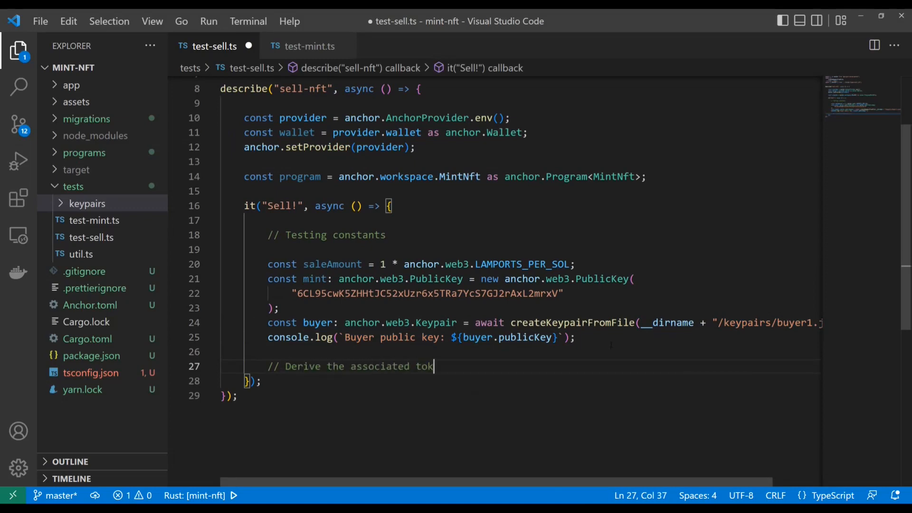
text(en account address)
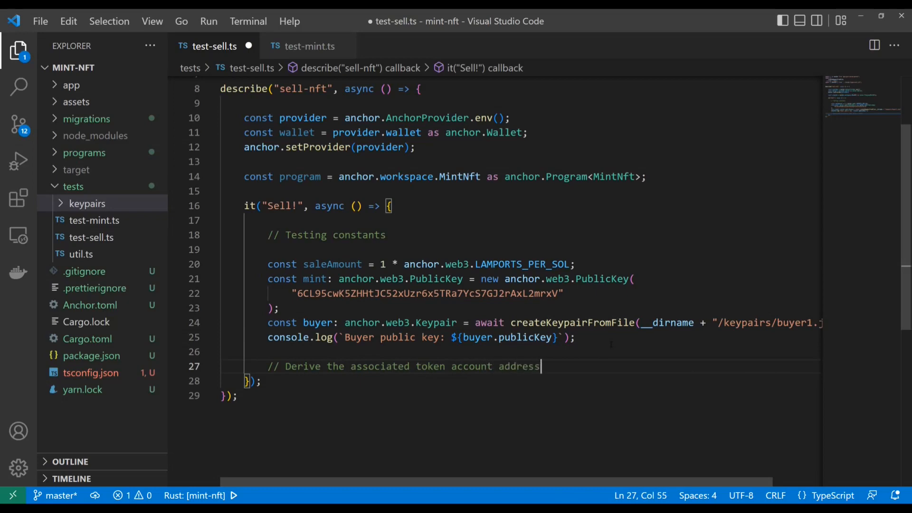
text( for owner & buyer)
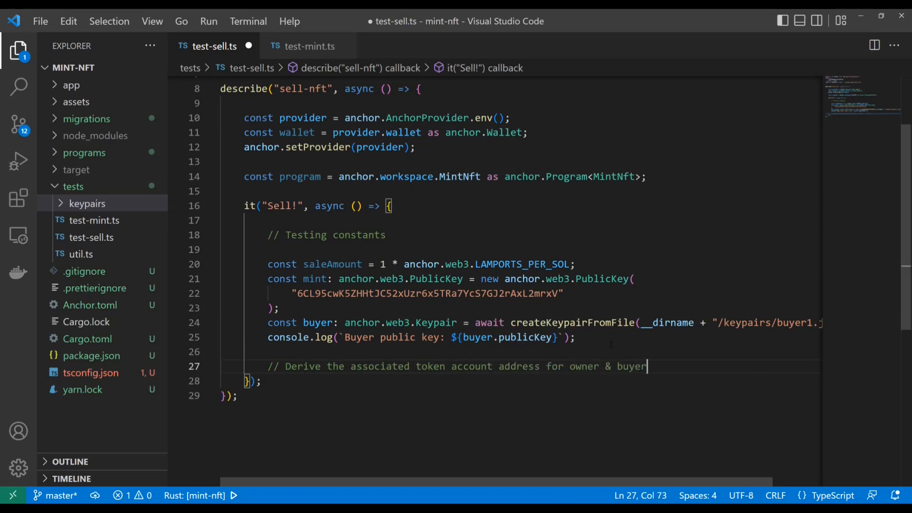
key(Return)
key(Return)
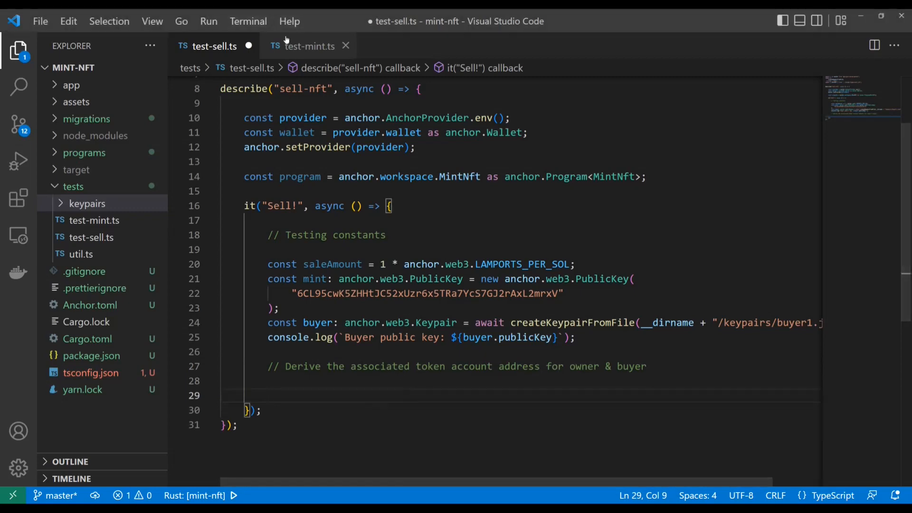
click(299, 46)
scroll(427, 285, down, 4)
scroll(428, 285, down, 1)
drag(268, 206, 262, 250)
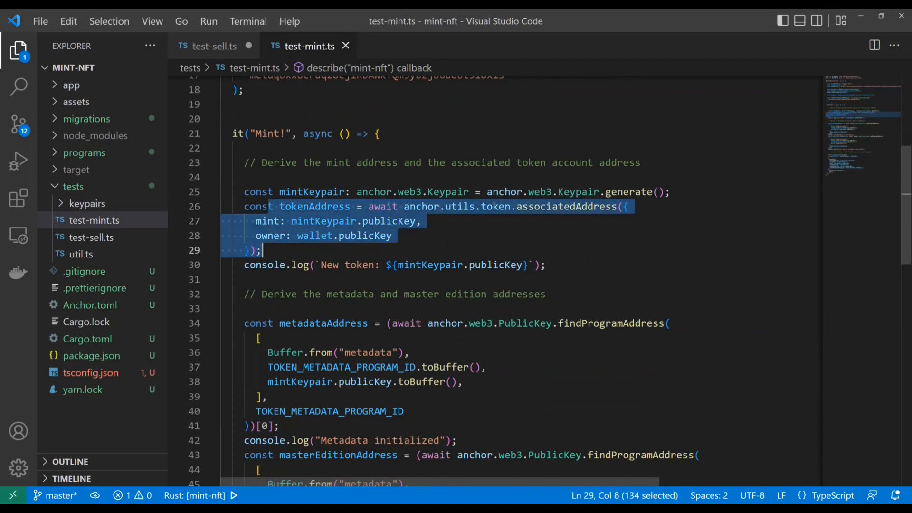
click(228, 47)
key(ctrl+v)
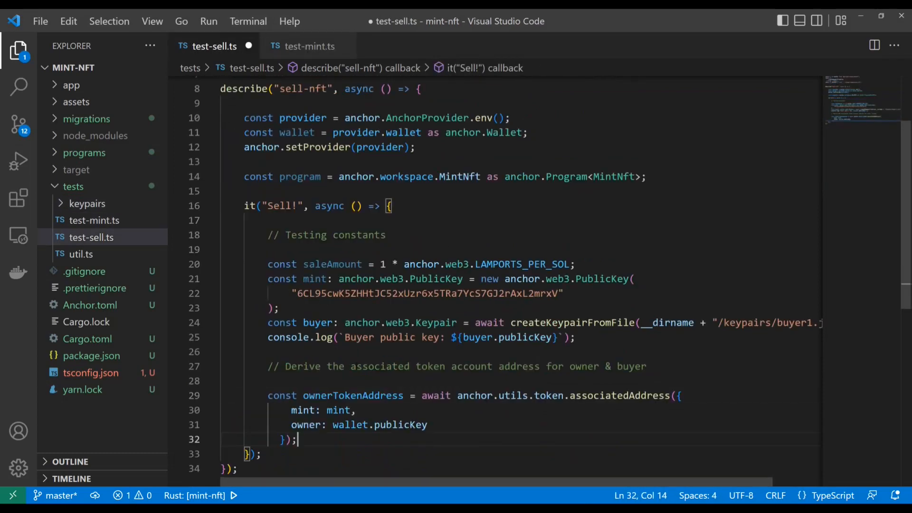
scroll(373, 367, down, 2)
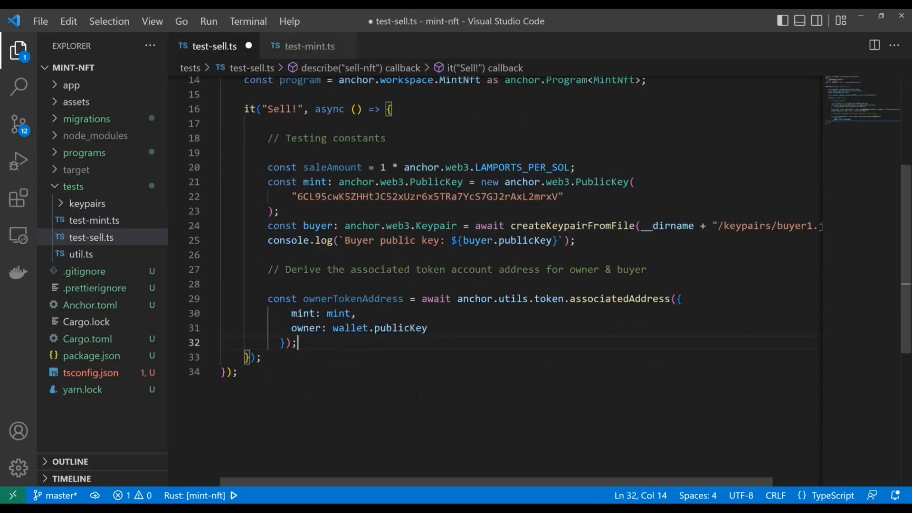
key(shift+Tab)
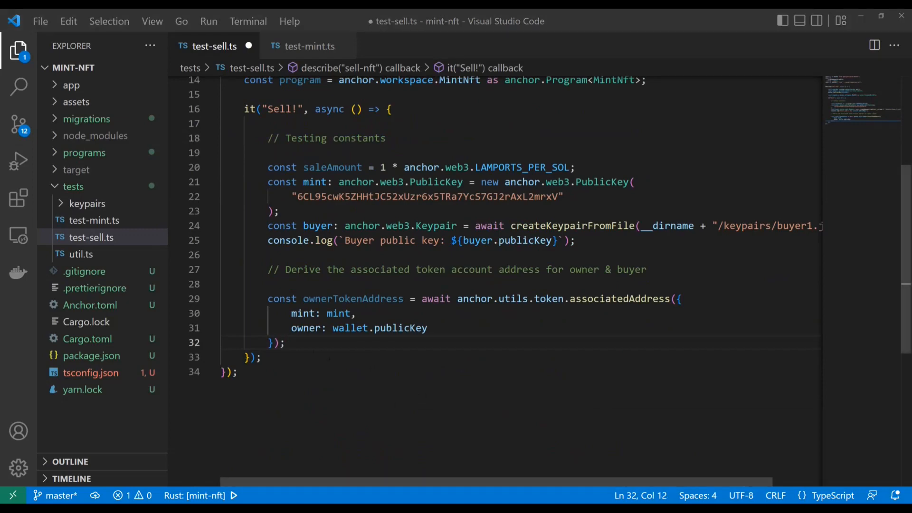
Derive buyerTokenAddress from a second pasted block with the buyer as owner
key(ctrl+v)
key(shift+Tab)
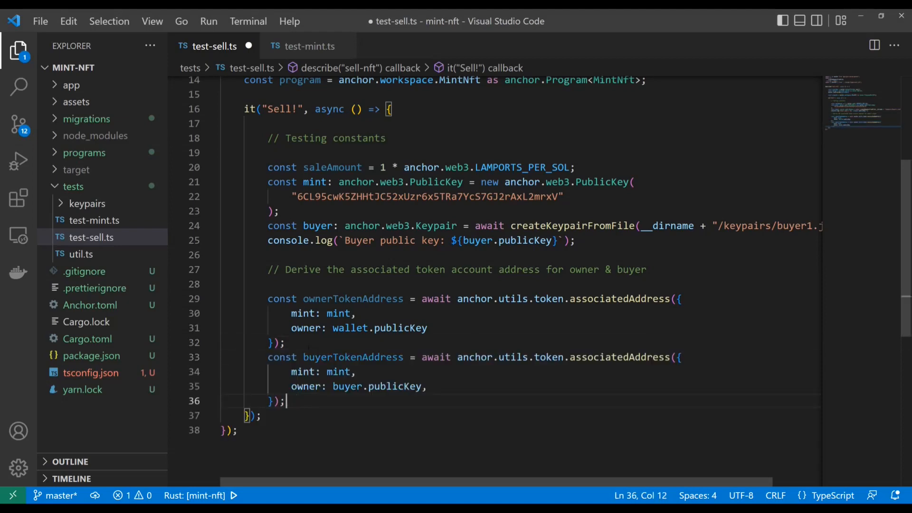
click(362, 386)
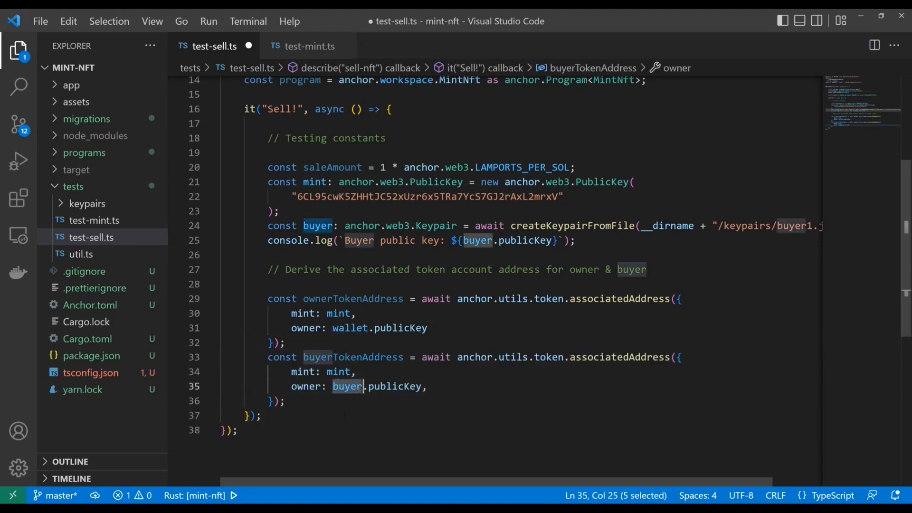
click(345, 414)
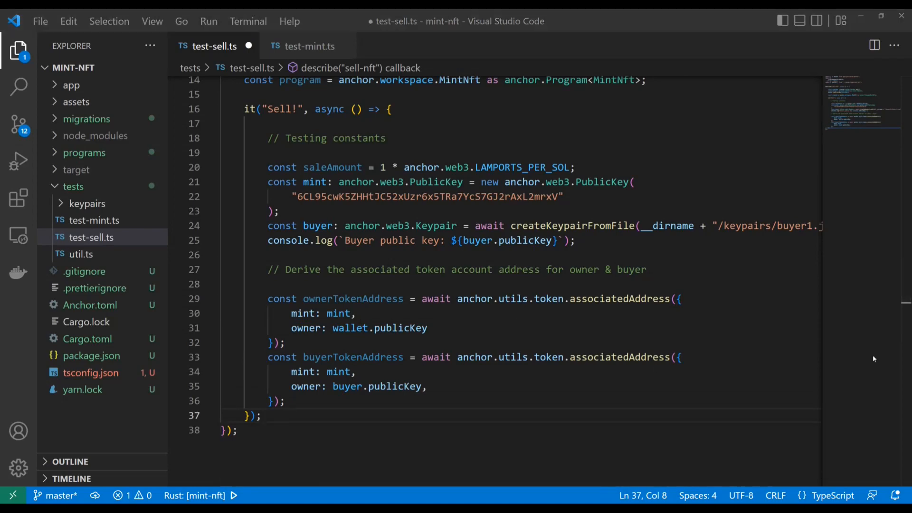
Paste console.log lines for the sale request with mint and amount, plus owner and buyer token addresses, indented
key(ctrl+shift+Return)
key(ctrl+v)
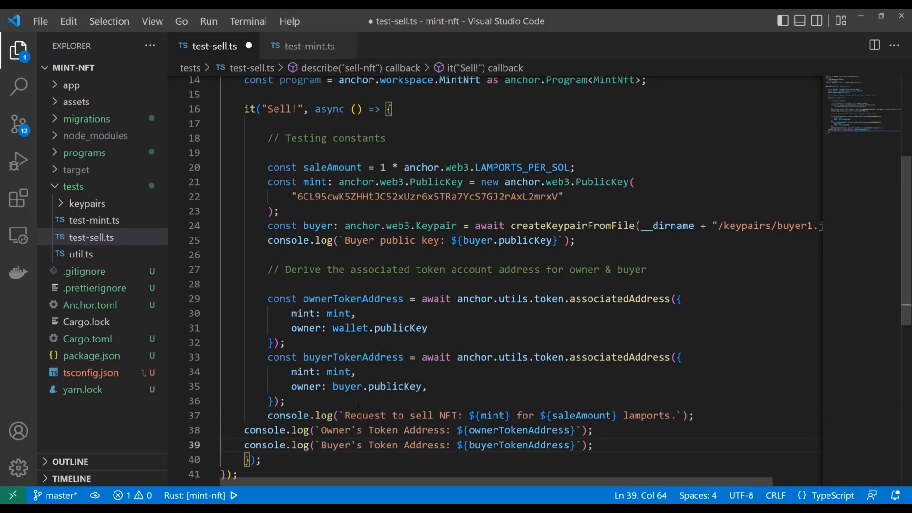
key(Up)
key(Home)
key(Tab)
key(Down)
key(Home)
key(Tab)
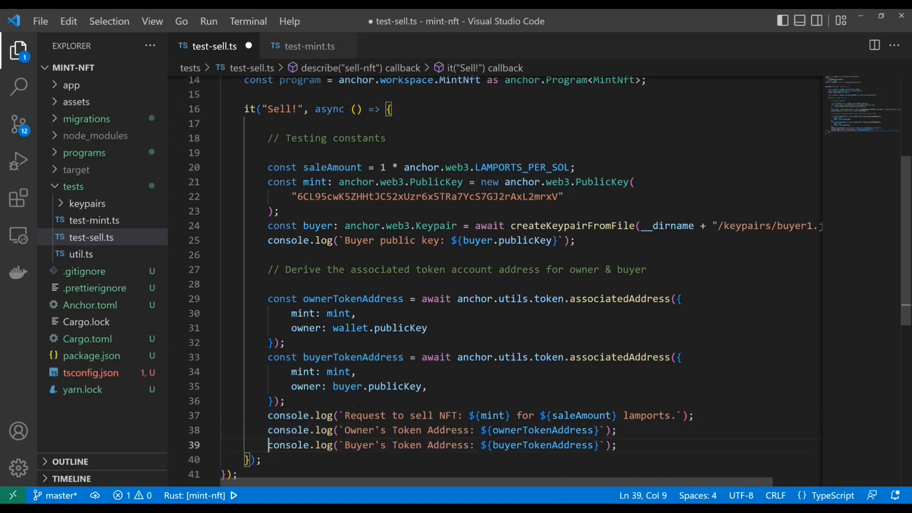
scroll(401, 391, down, 2)
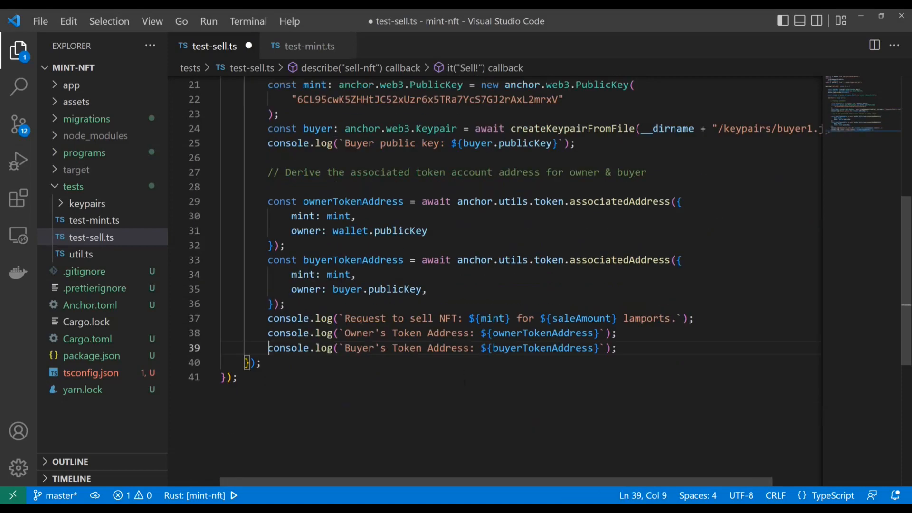
click(632, 347)
key(Return)
key(Return)
text(// )
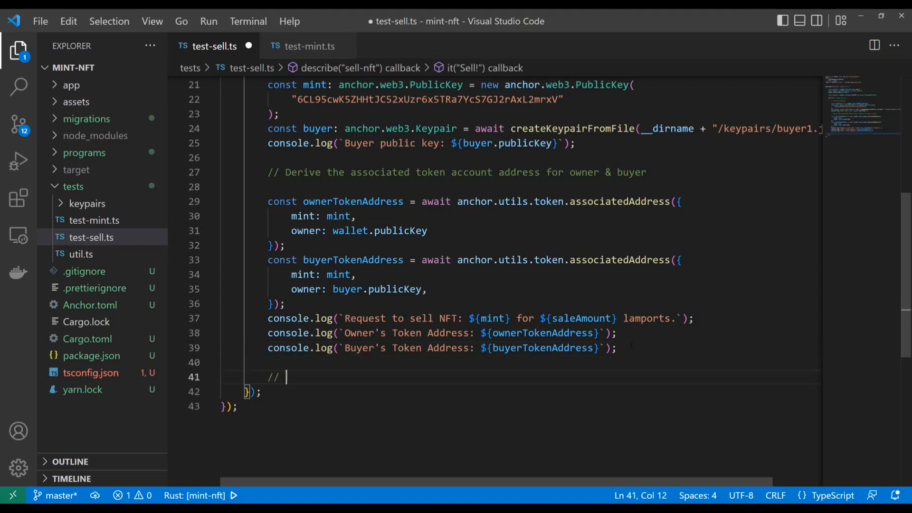
text(Transact with t)
text(he "sell" fu)
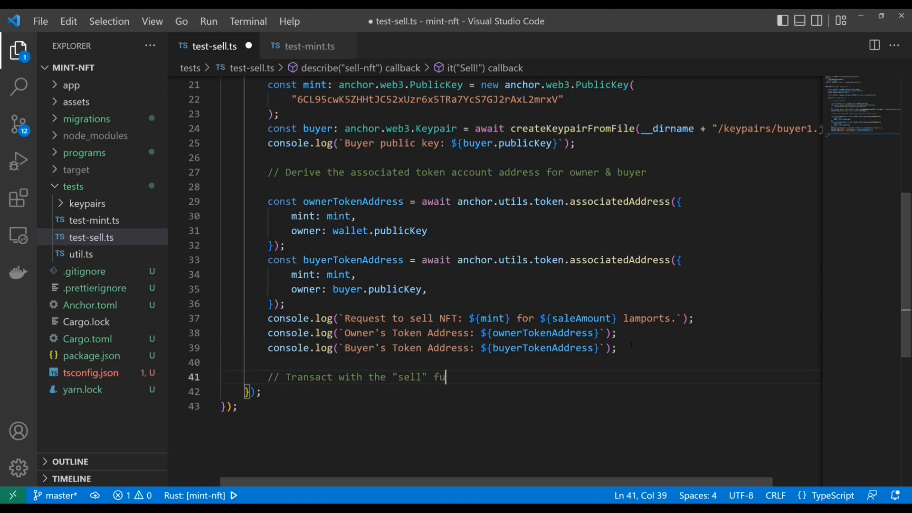
text(nction in our on-)
text(chain program)
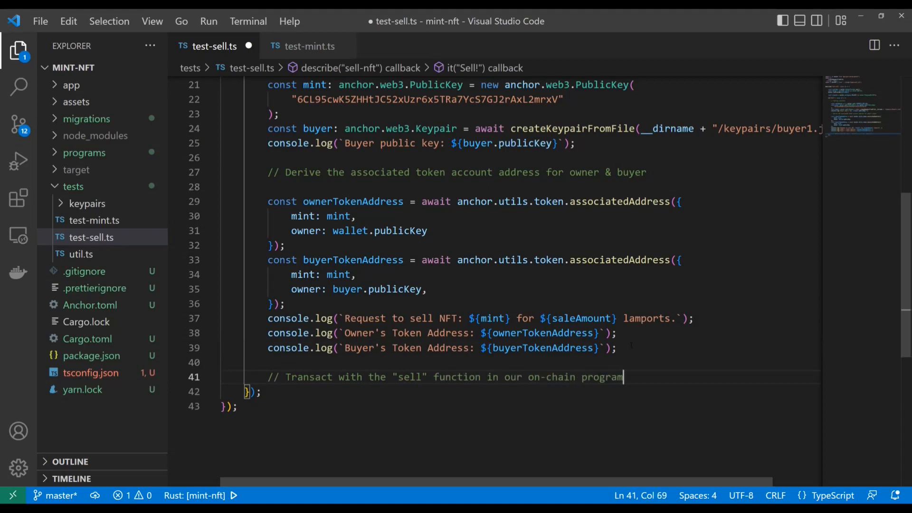
Start the program.methods.sell call passing new anchor.BN(saleAmount) as its argument
key(Return)
key(Return)
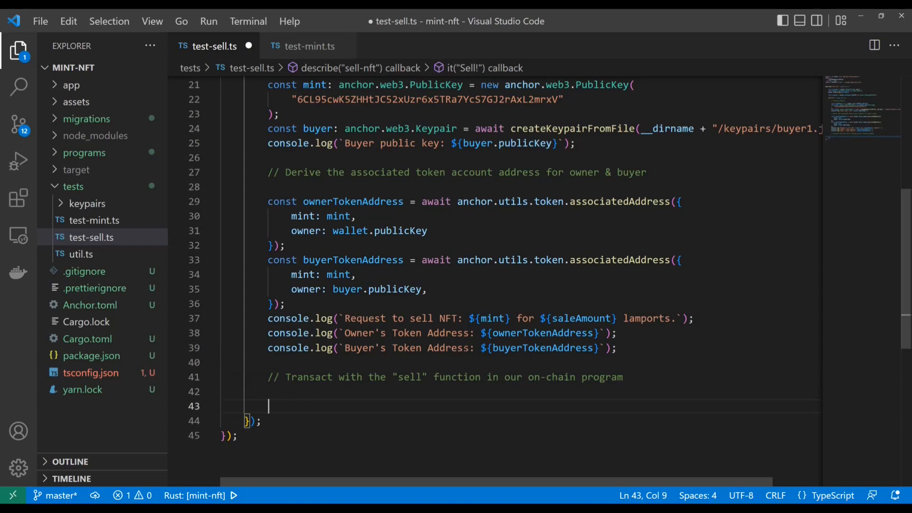
key(ctrl+Page_Down)
scroll(499, 285, down, 7)
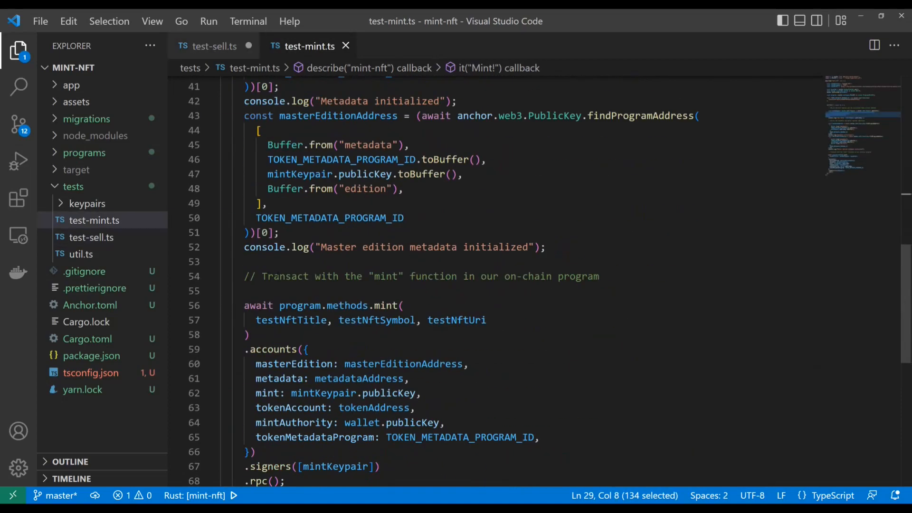
scroll(499, 285, down, 3)
click(196, 46)
text(await p)
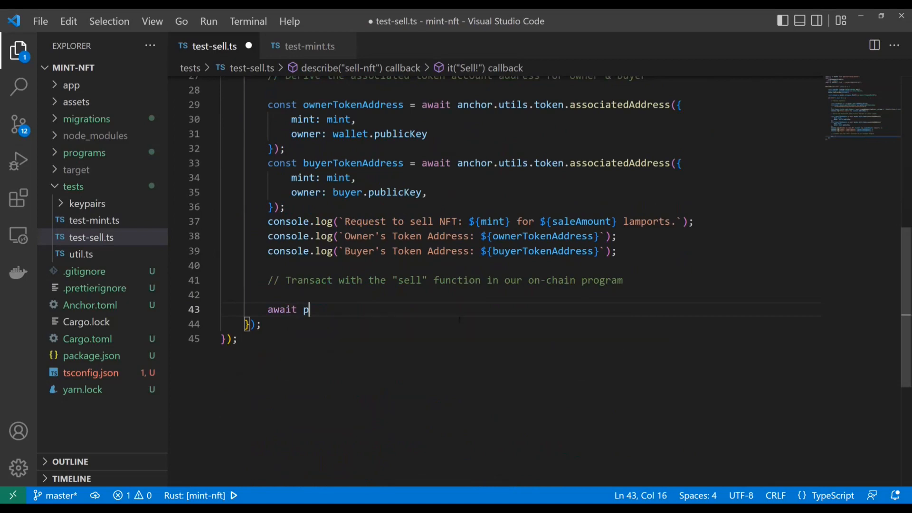
text(rogram.me)
key(Tab)
text(.se)
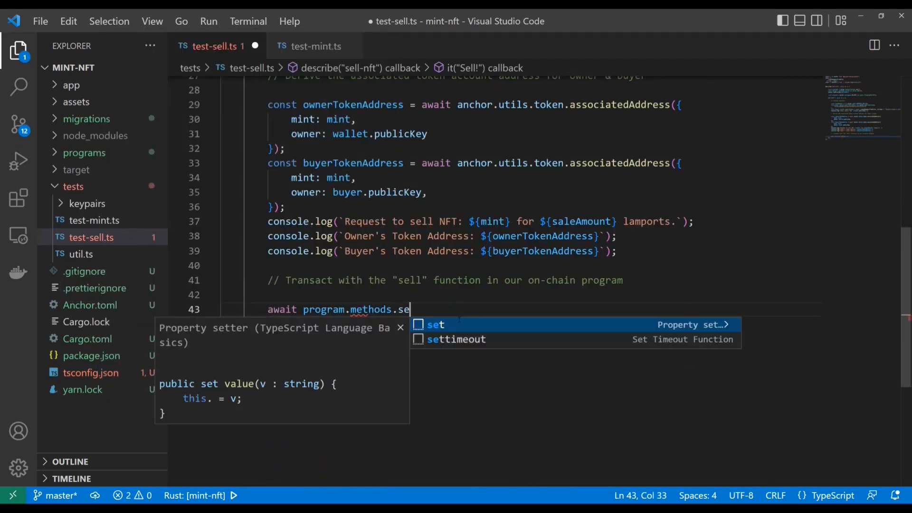
text(ll()
key(Return)
text(new)
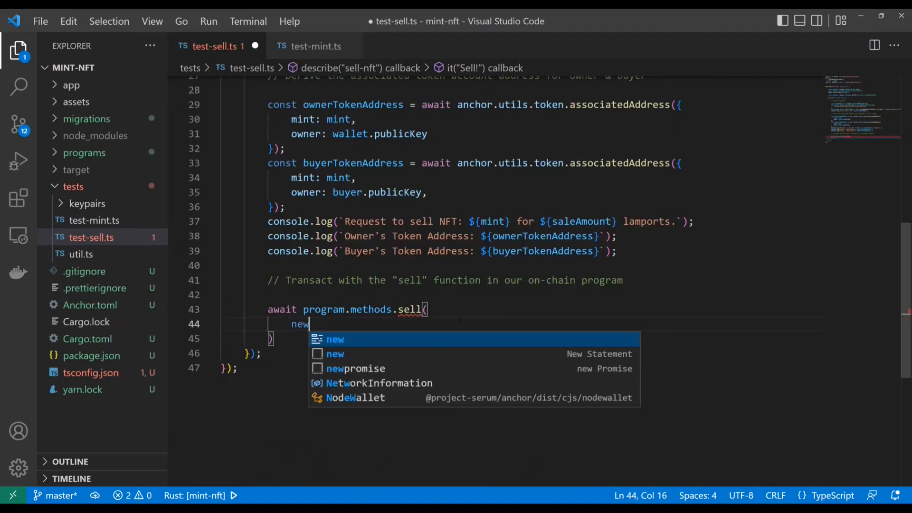
text( anchor.)
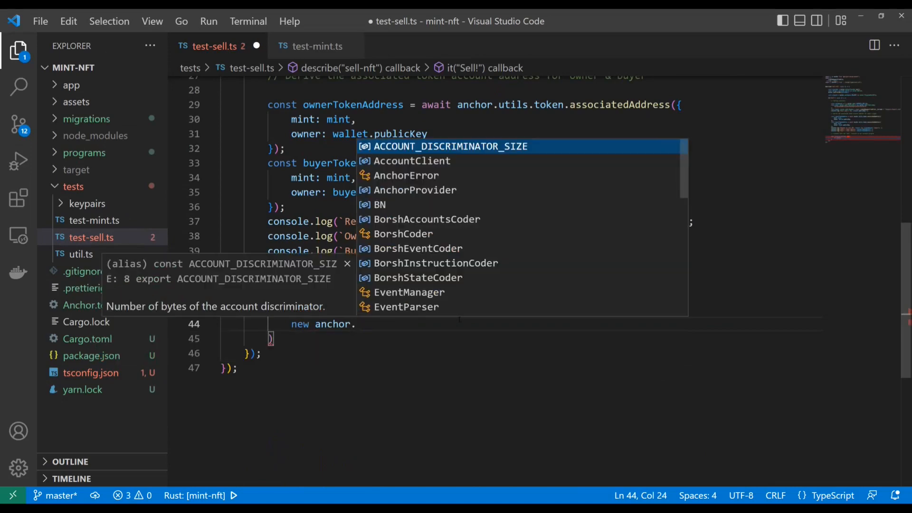
text(BN(s)
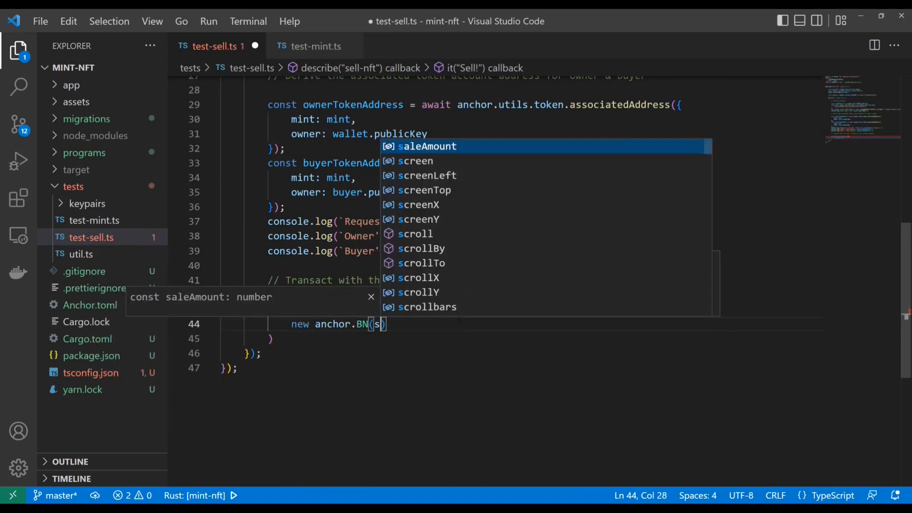
text(al)
key(Tab)
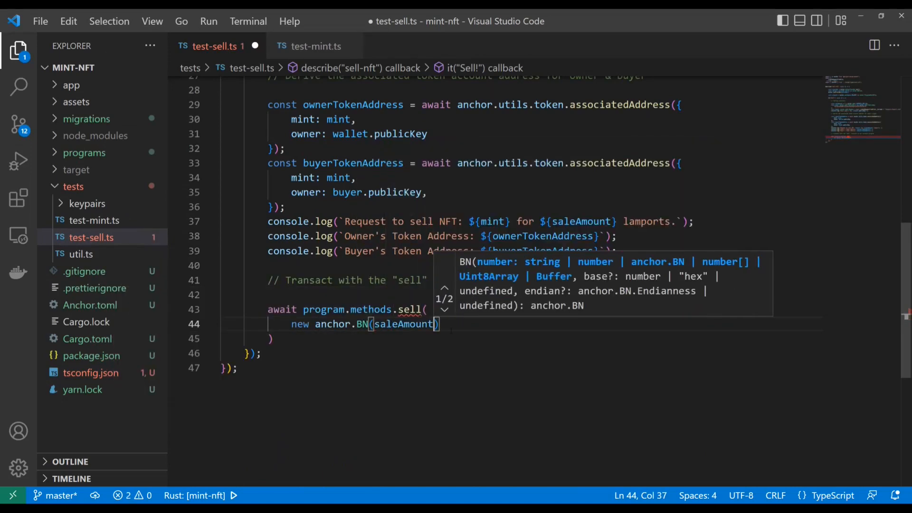
text())
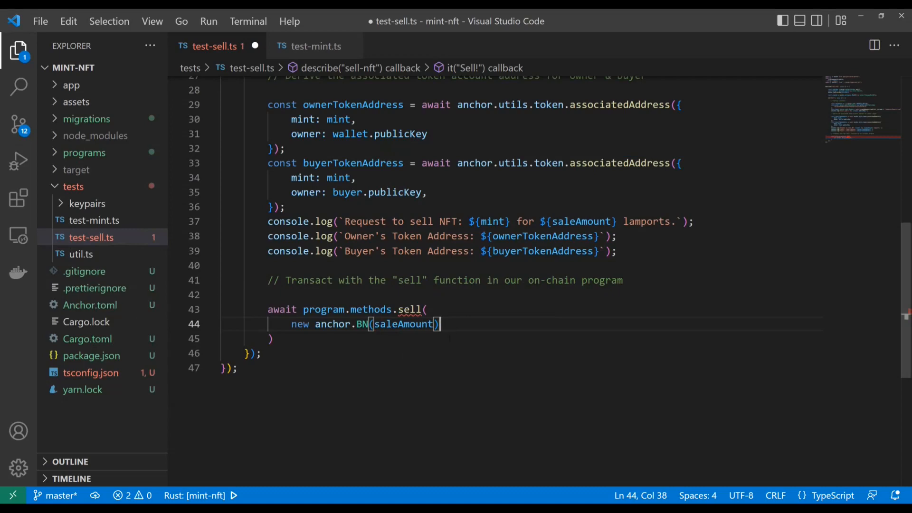
Chain .accounts({...}) with mint, ownerTokenAccount, ownerAuthority, buyerTokenAccount and buyerAuthority entries
key(Down)
key(Return)
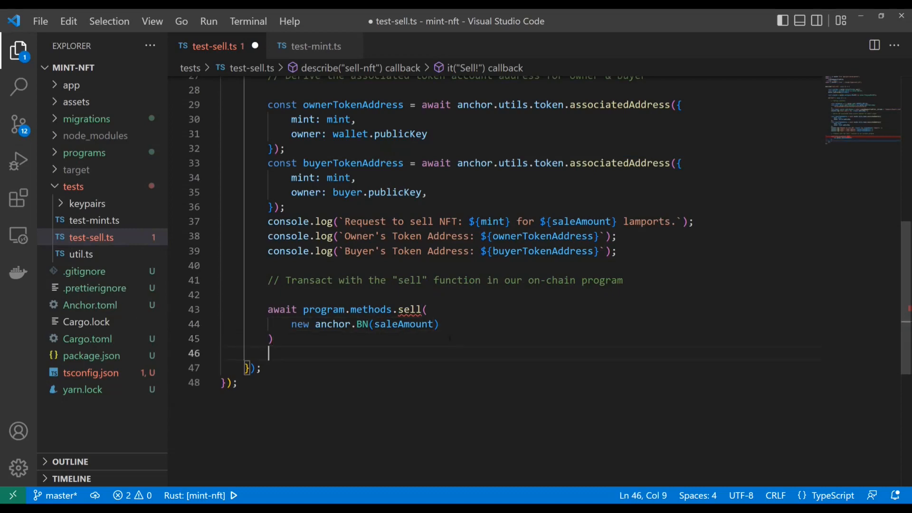
text(.account)
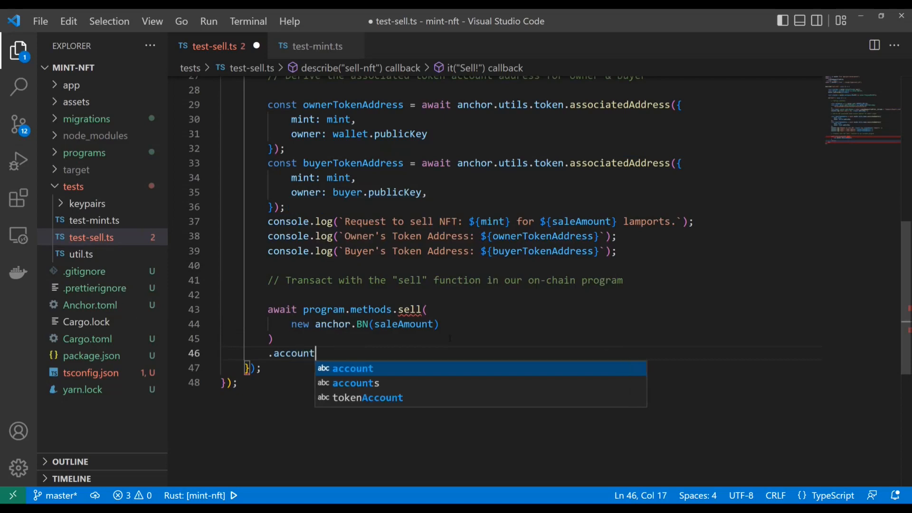
text(s({)
key(Return)
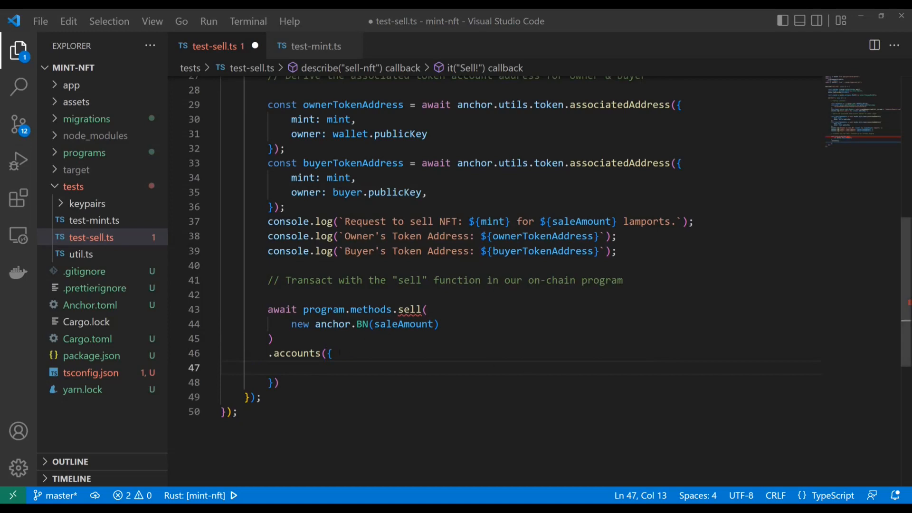
key(shift+Down)
key(ctrl+v)
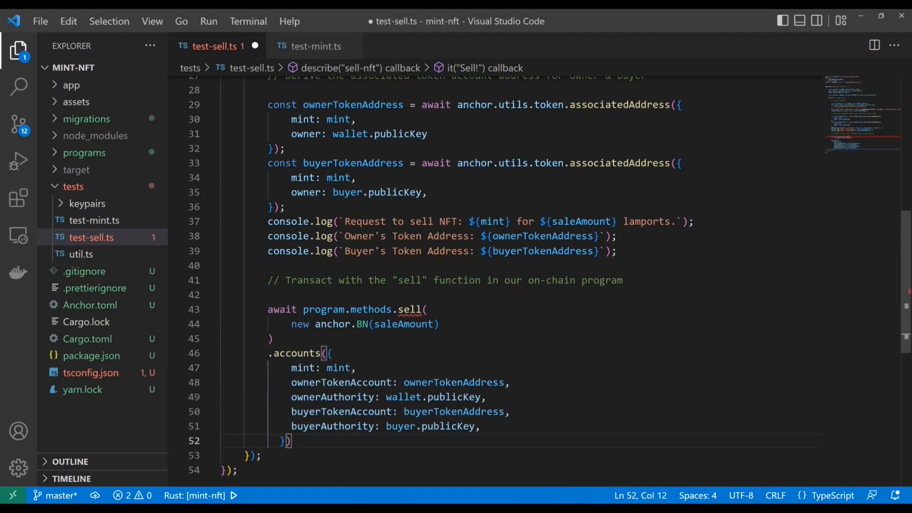
click(309, 382)
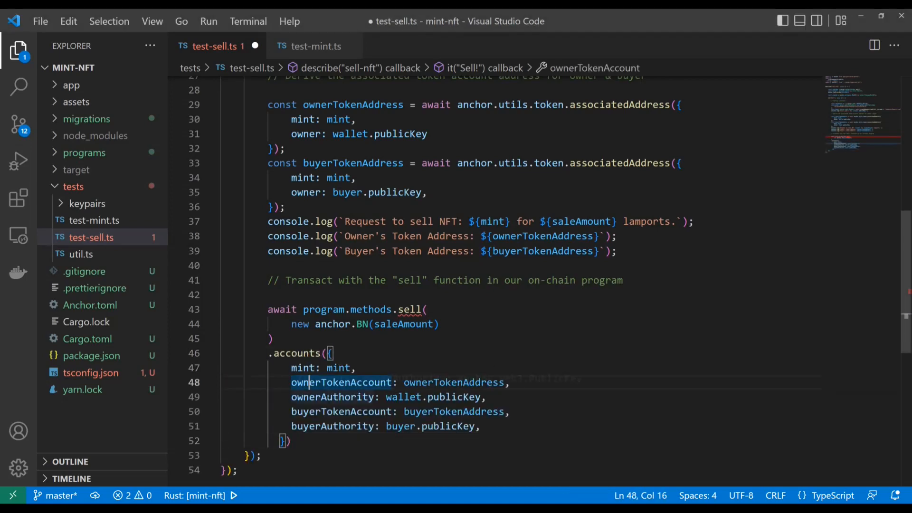
click(326, 397)
click(328, 412)
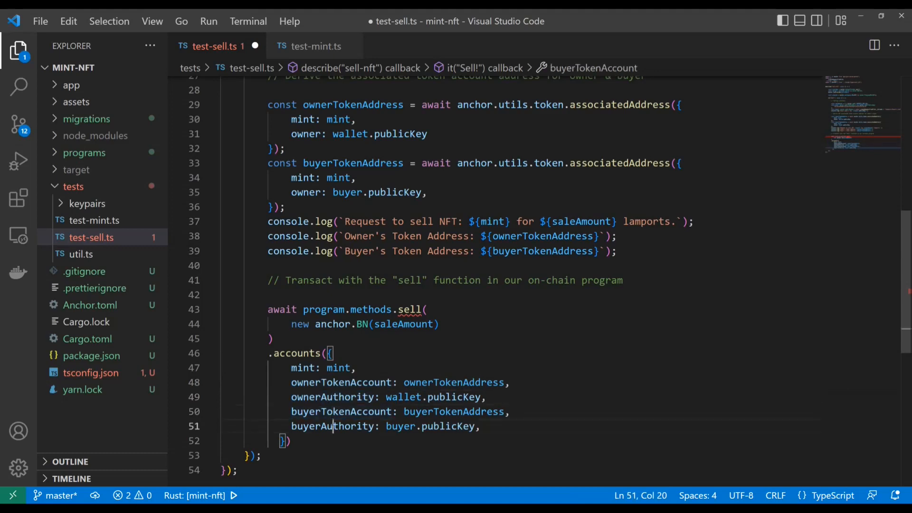
click(332, 426)
Review test-mint.ts's account entries for reference, then return to test-sell.ts and save it
click(314, 52)
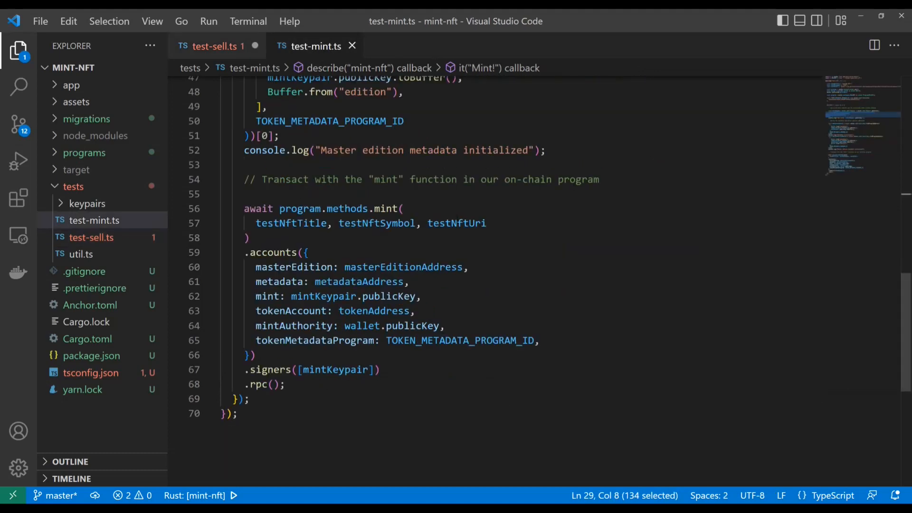
mouse_move(595, 345)
mouse_down()
mouse_move(412, 297)
mouse_move(375, 267)
mouse_up()
click(285, 385)
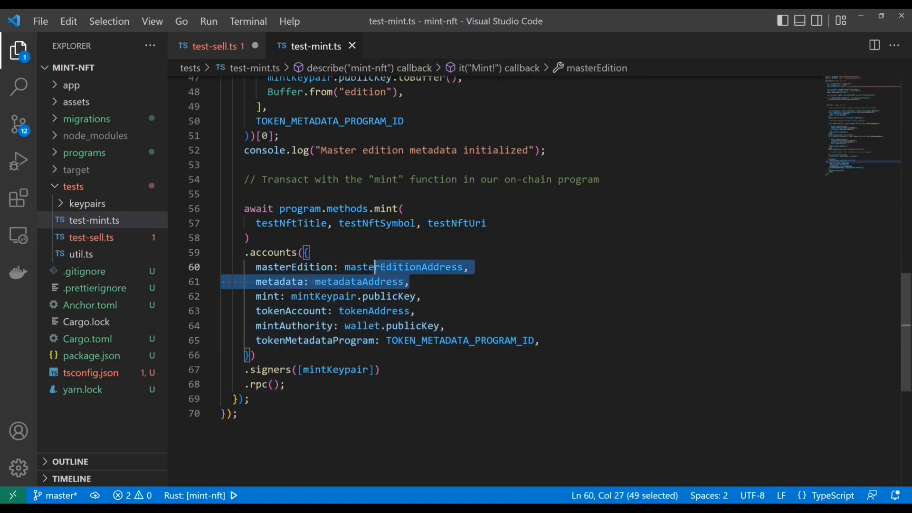
drag(303, 311, 416, 311)
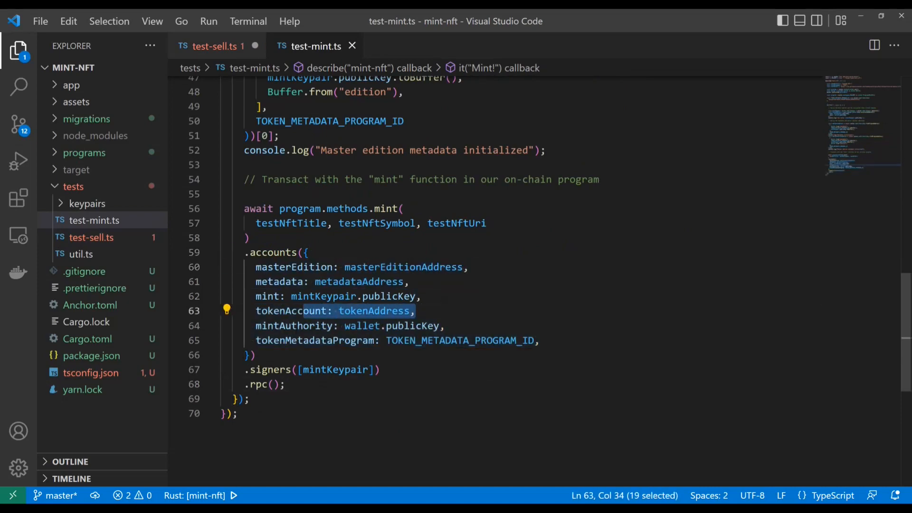
drag(302, 325, 442, 325)
mouse_move(540, 340)
mouse_down()
mouse_move(239, 325)
mouse_move(256, 340)
mouse_up()
click(239, 414)
click(213, 46)
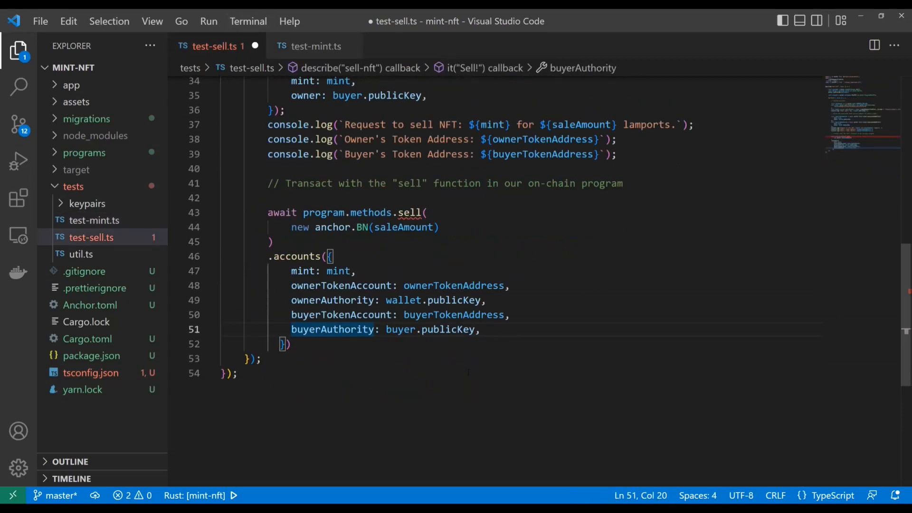
key(ctrl+s)
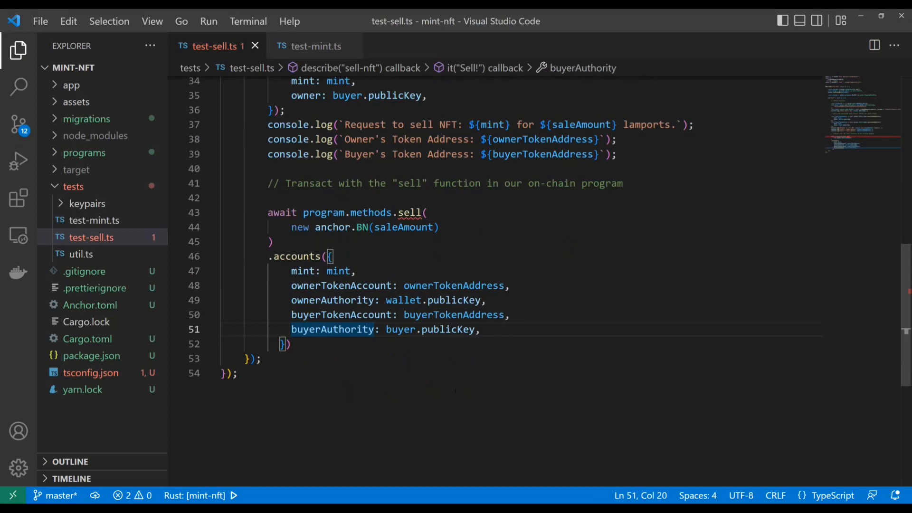
Finish the sell call with .signers([buyer]) and .rpc(), then save test-sell.ts
click(292, 344)
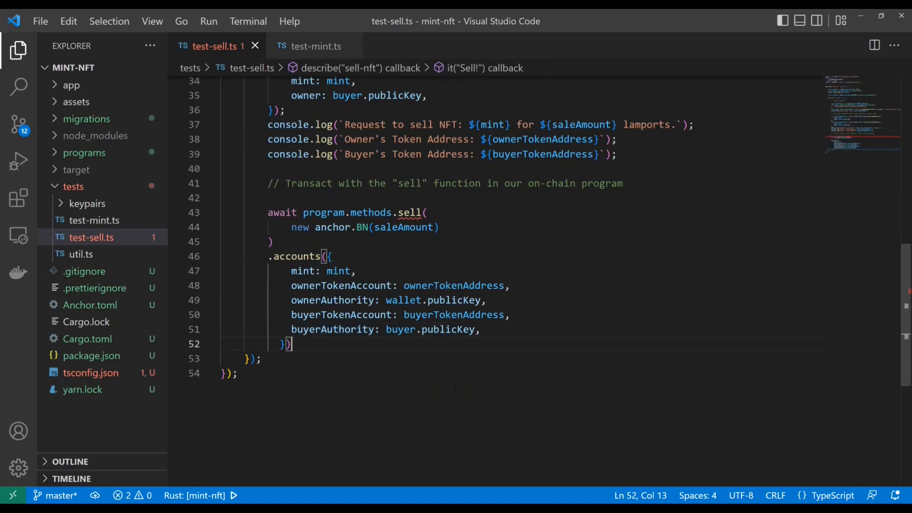
key(Return)
text(.signe)
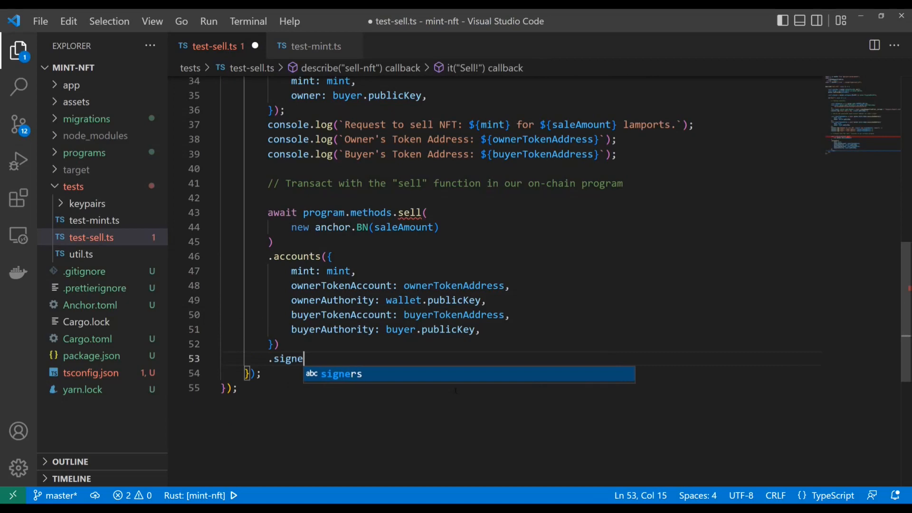
text(rs([buyer]))
key(Return)
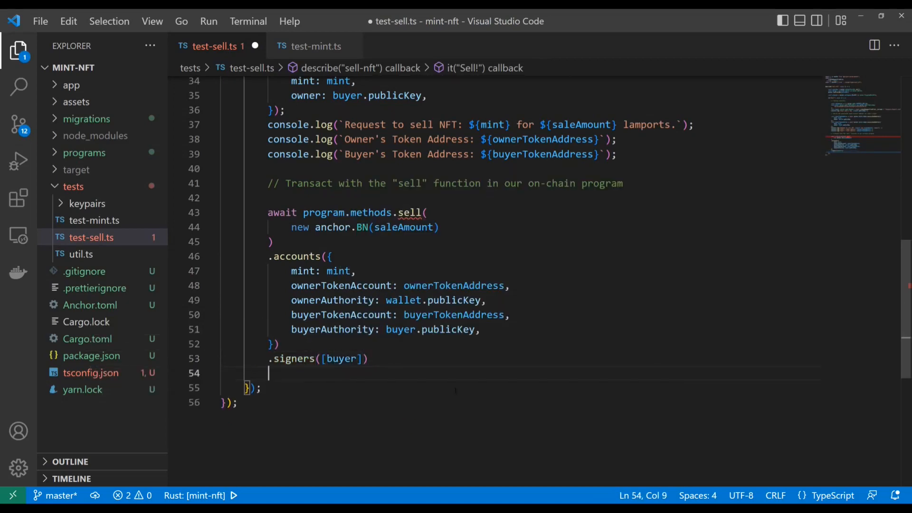
text(.rpc())
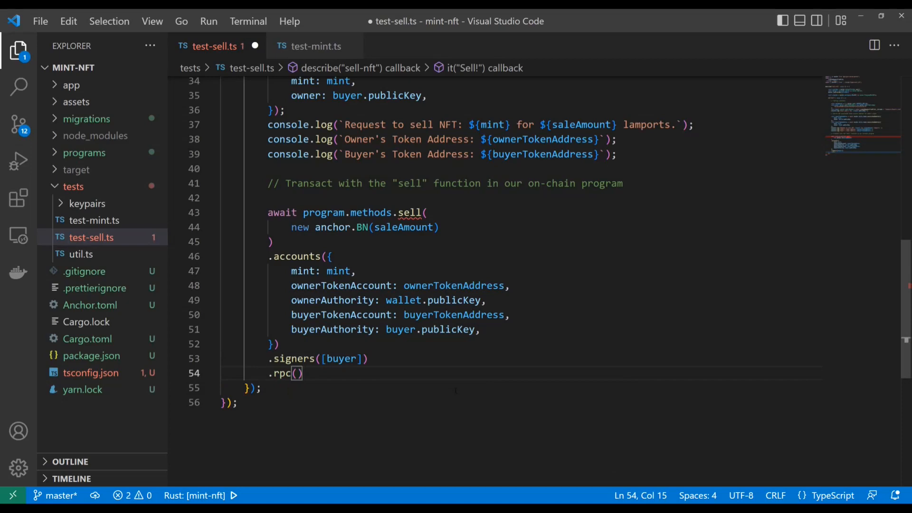
text(;)
key(ctrl+s)
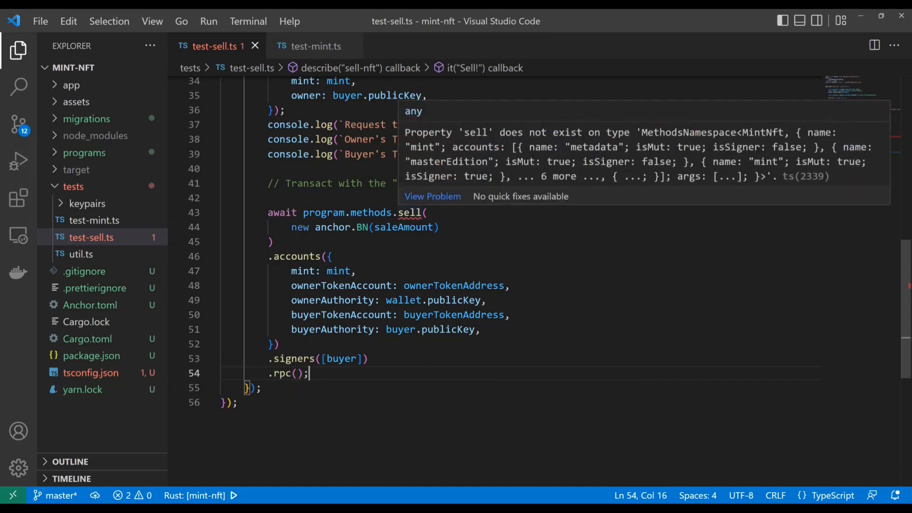
Run anchor build, then anchor build && anchor deploy to redeploy mint-nft to devnet
key(alt+Tab)
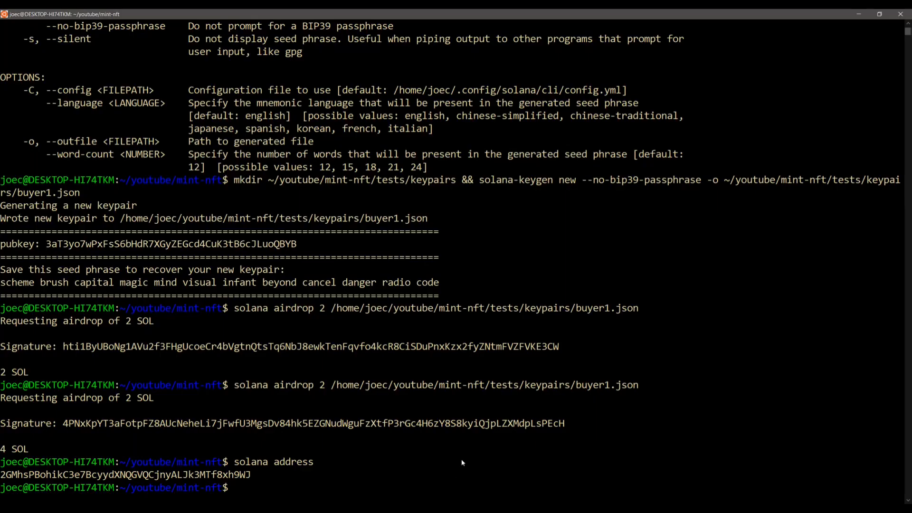
text(anchor buil)
text(d)
key(Return)
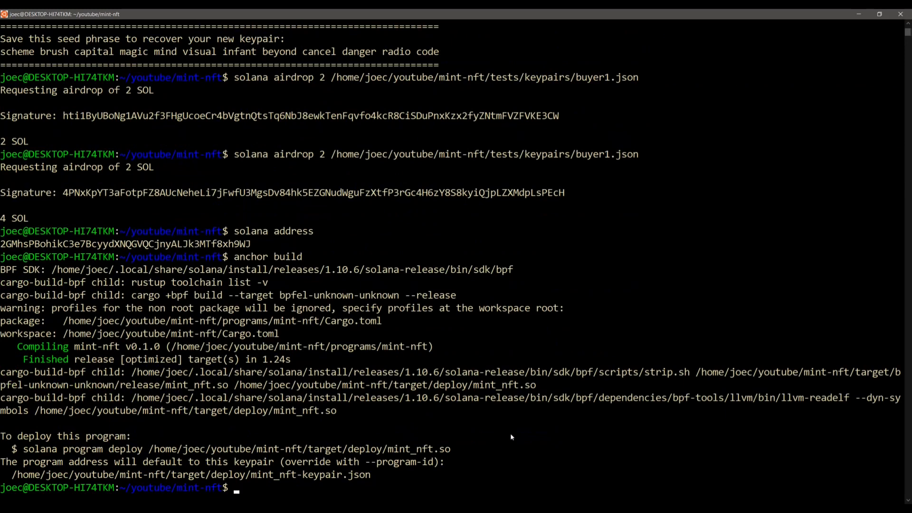
text(anchor build &&)
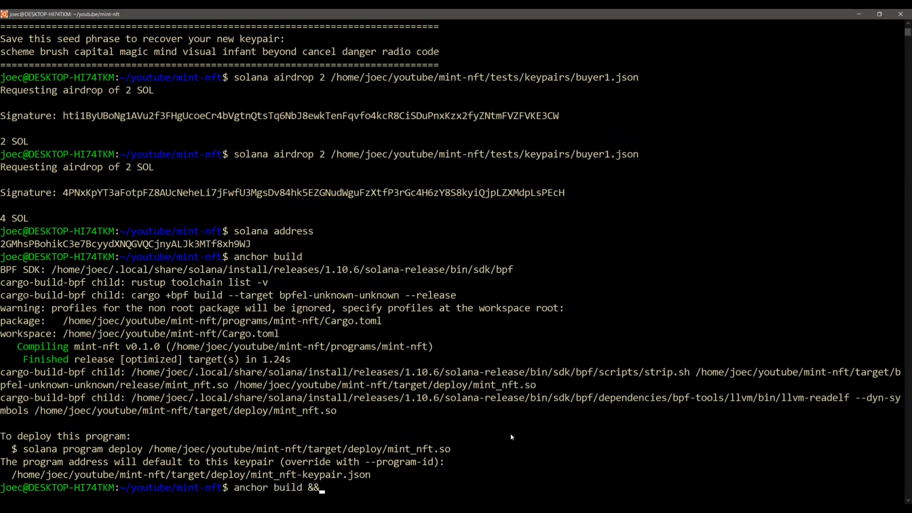
text( anchor deploy)
key(Return)
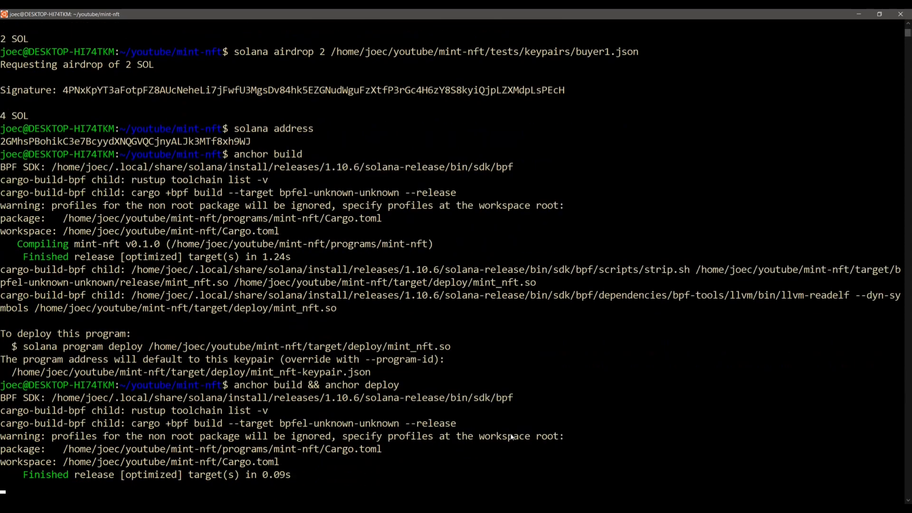
Check solana balance for tests/keypairs/buyer1.json (about 3 SOL) and for the default wallet
key(Up)
key(Up)
key(Up)
key(Up)
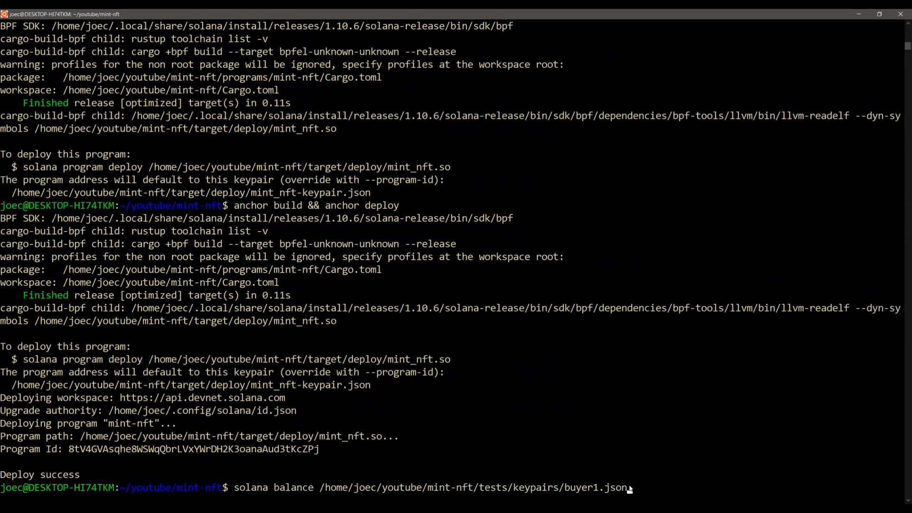
key(Return)
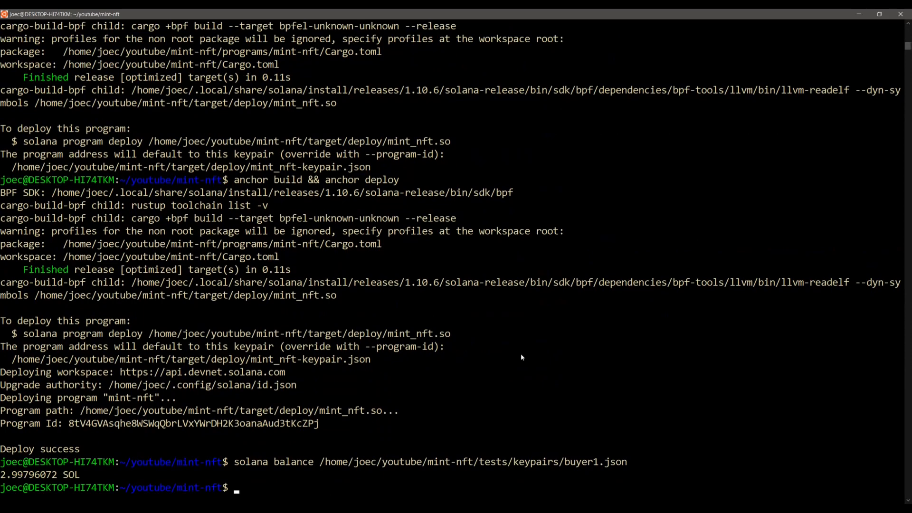
text(solana )
text(balance)
key(Return)
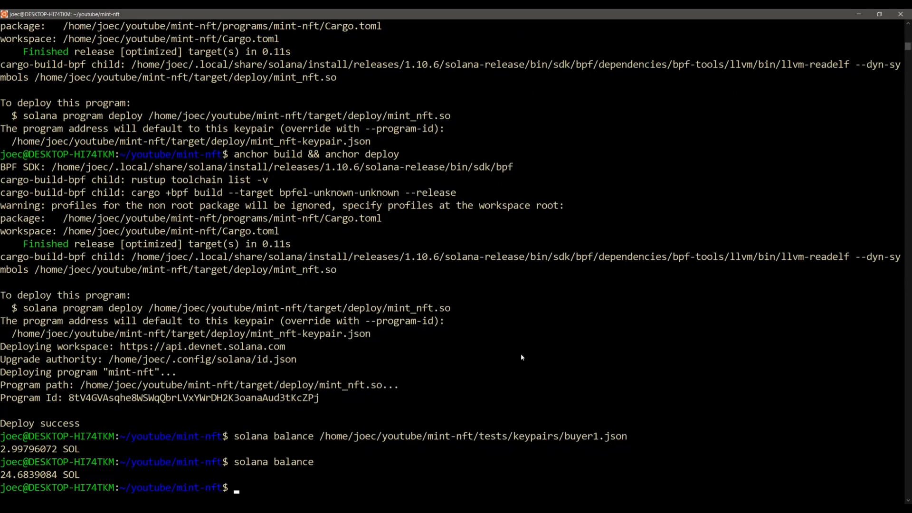
text(anchor)
text( run test-sell)
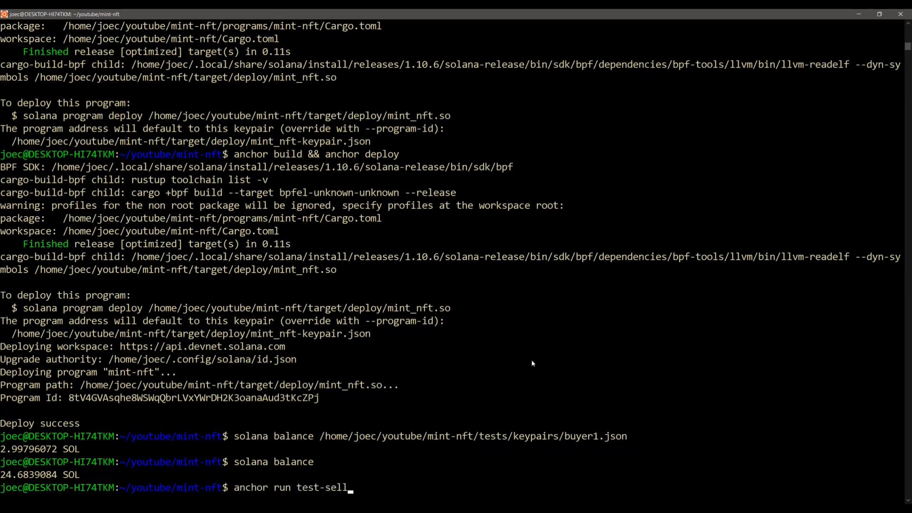
Run anchor run test-sell to a pass, then check buyer1's and the main wallet's SOL balances
key(Return)
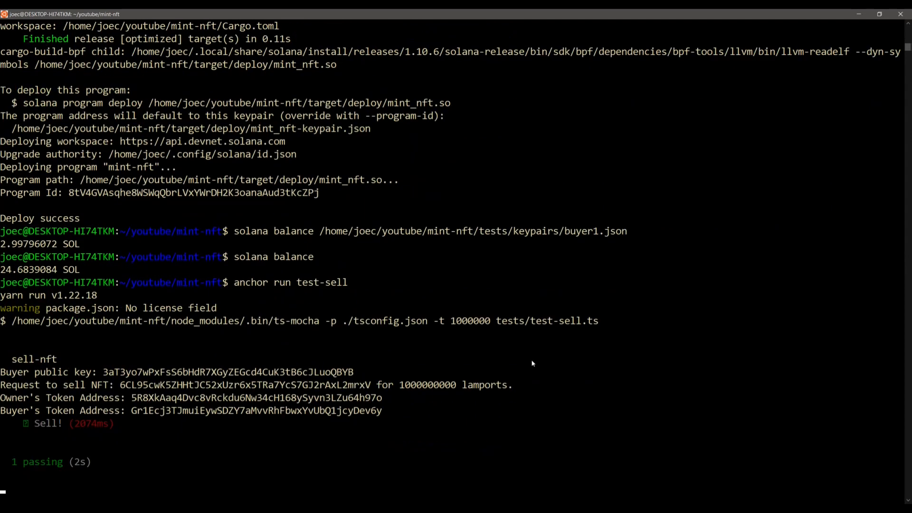
key(Up)
key(Up)
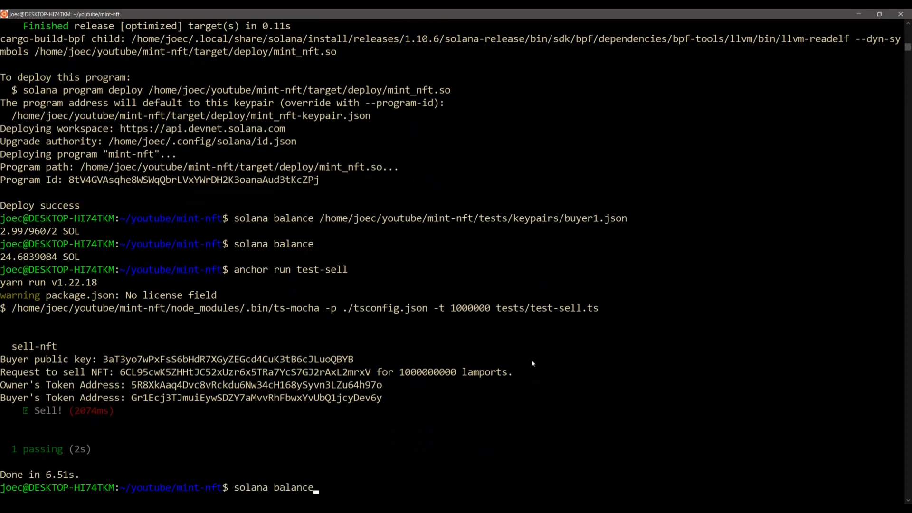
key(Up)
key(Return)
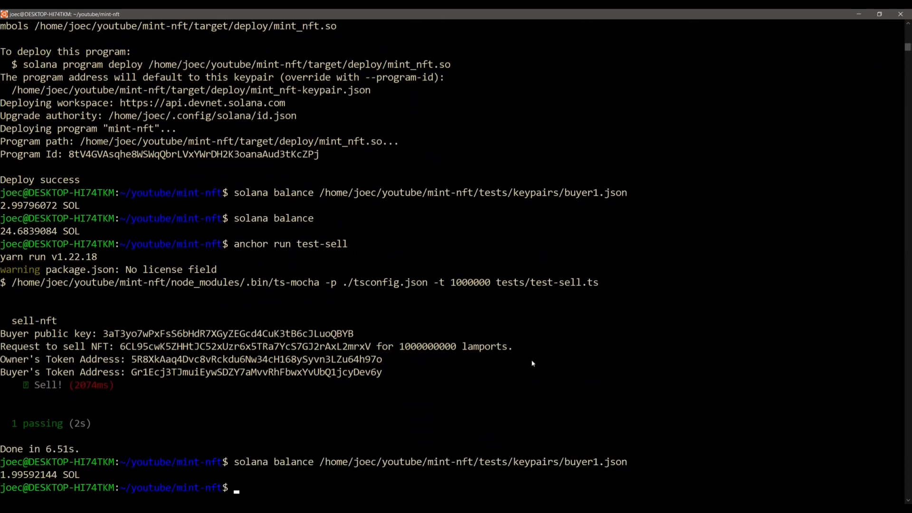
key(Up)
key(Up)
key(Up)
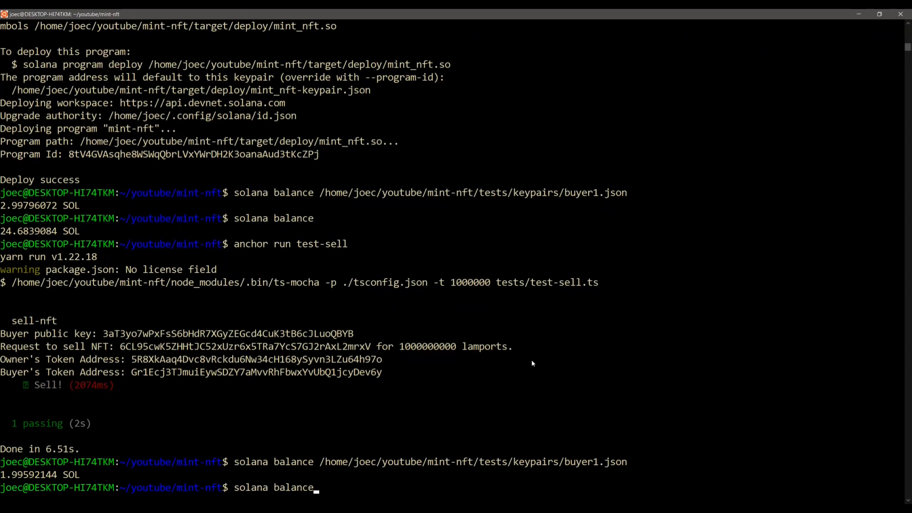
key(Return)
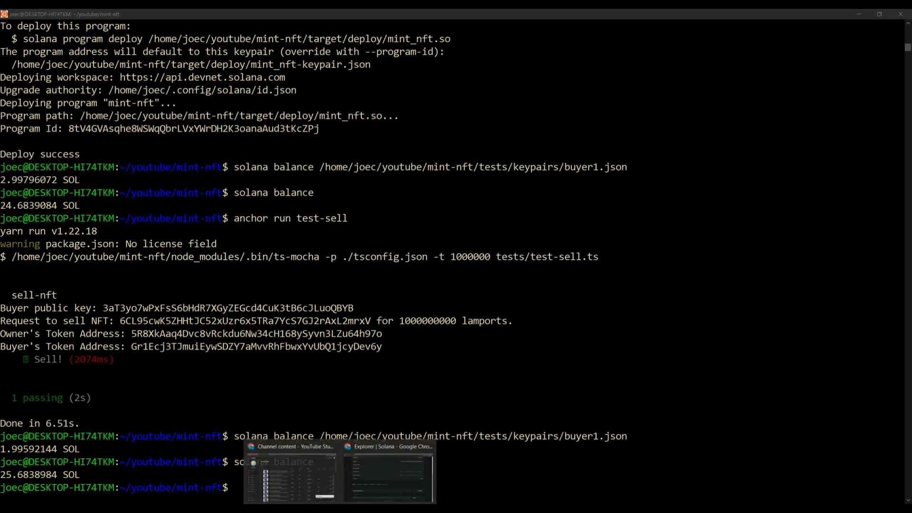
Reload the owner account's Tokens page and highlight YouTube NFT! now showing a balance of 0
click(385, 482)
scroll(355, 385, up, 3)
scroll(354, 385, up, 2)
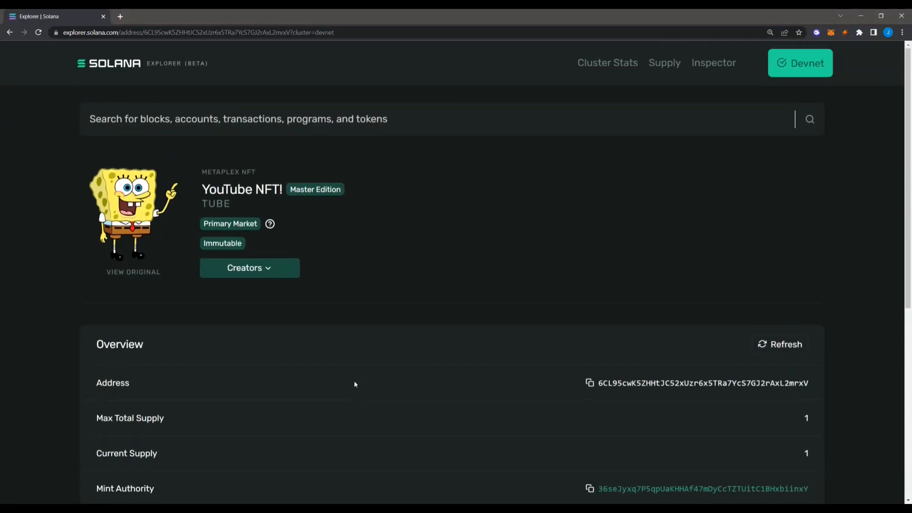
click(10, 32)
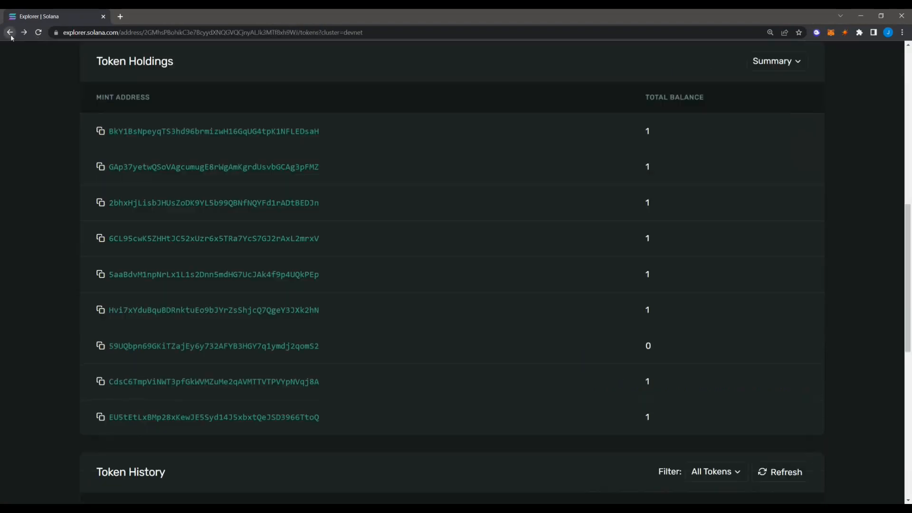
scroll(214, 201, up, 5)
click(39, 32)
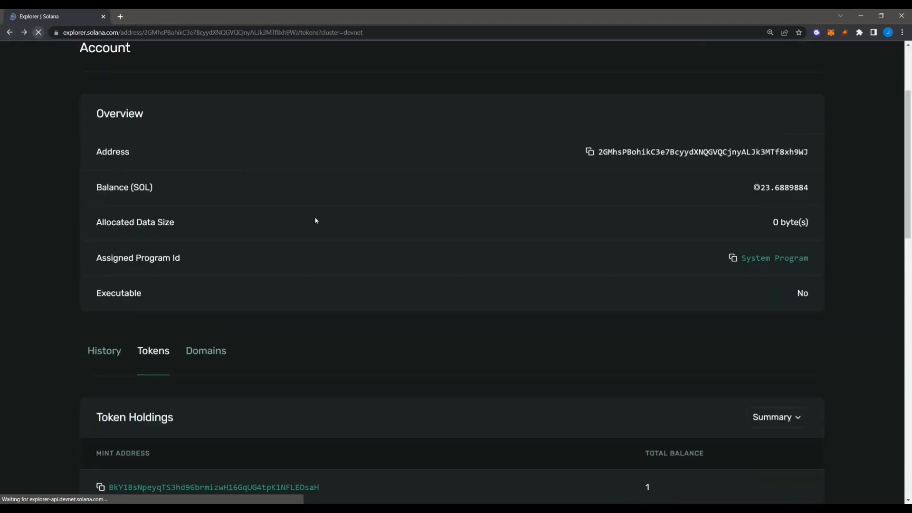
scroll(317, 221, down, 5)
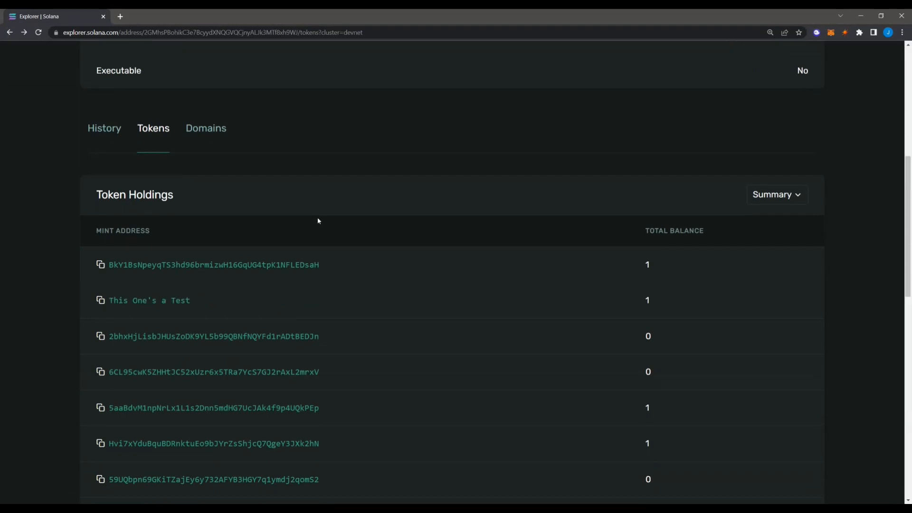
scroll(315, 218, down, 2)
drag(113, 242, 328, 252)
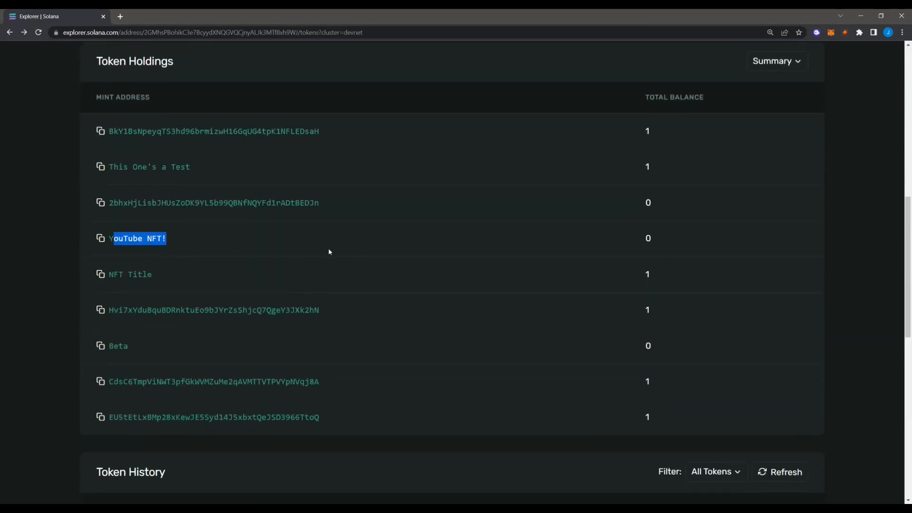
drag(640, 258, 661, 255)
click(502, 237)
Run solana address --keypair tests/keypairs/buyer1.json to print buyer1's public address
key(alt+Tab)
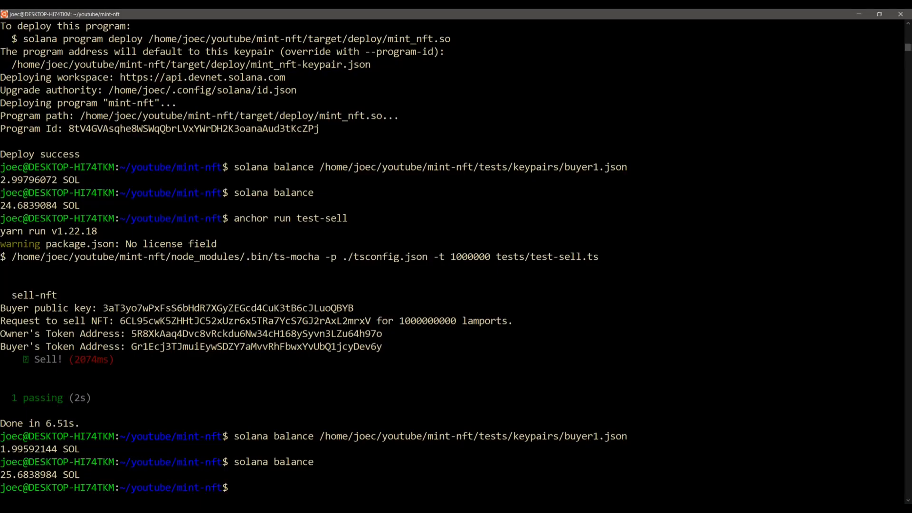
key(Up)
key(Up)
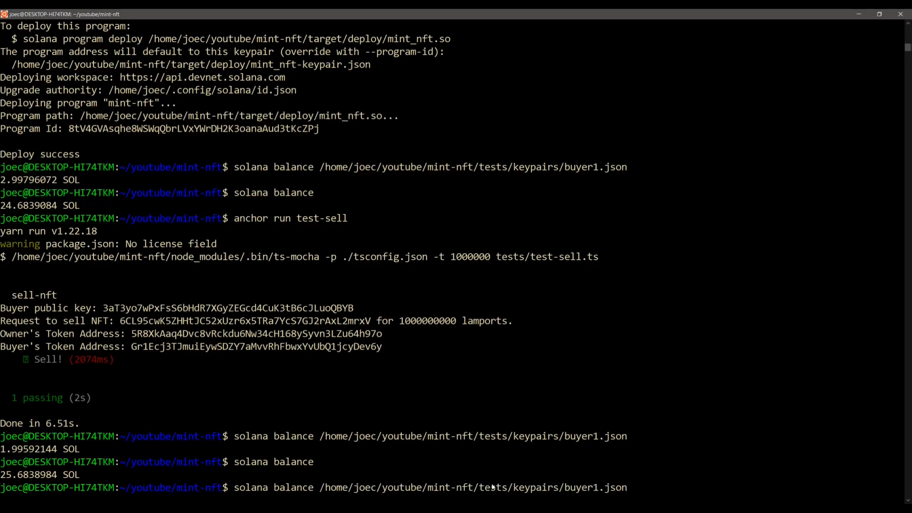
key(Delete)
key(Delete)
key(Delete)
text(address)
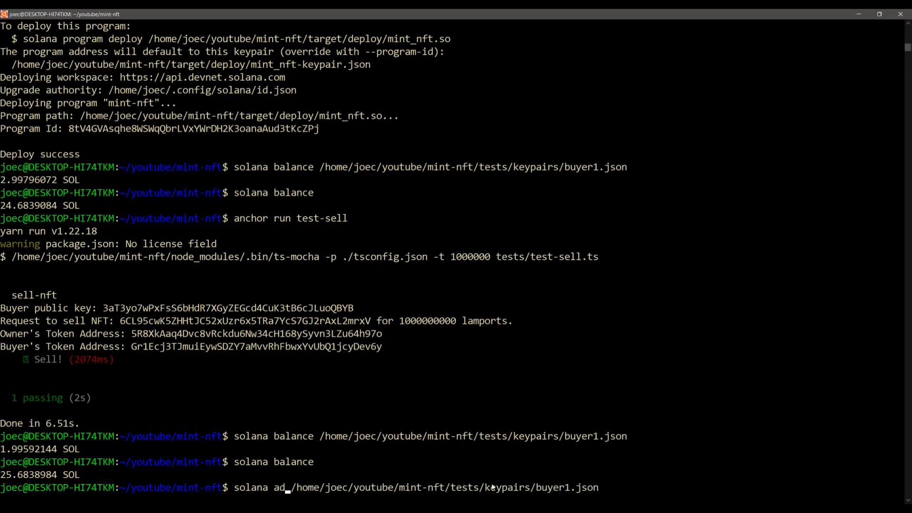
key(Return)
key(Up)
text(--keypair)
key(Return)
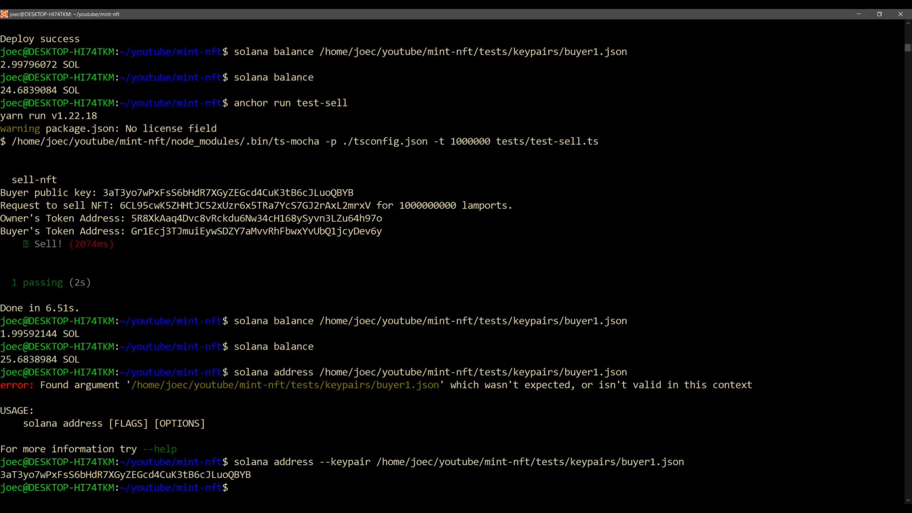
Copy the printed buyer address and switch back to Solana Explorer
drag(4, 475, 253, 475)
key(ctrl+c)
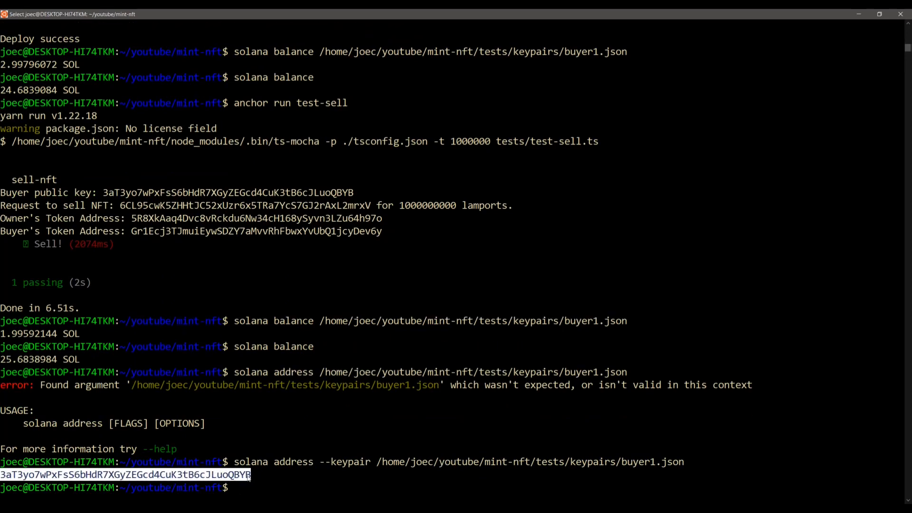
right_click(349, 503)
click(388, 472)
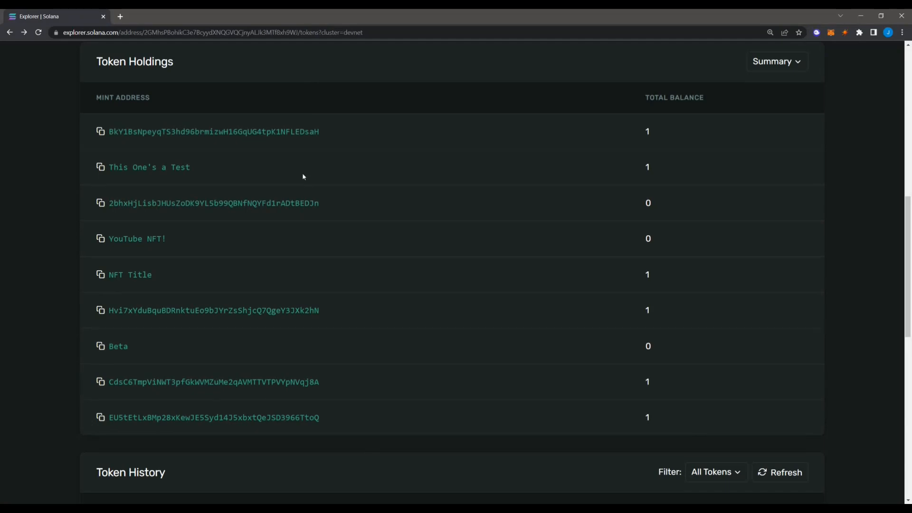
scroll(256, 138, up, 3)
scroll(255, 138, up, 2)
scroll(243, 136, up, 2)
Search Solana Explorer for the pasted buyer address and show its token holdings
click(247, 129)
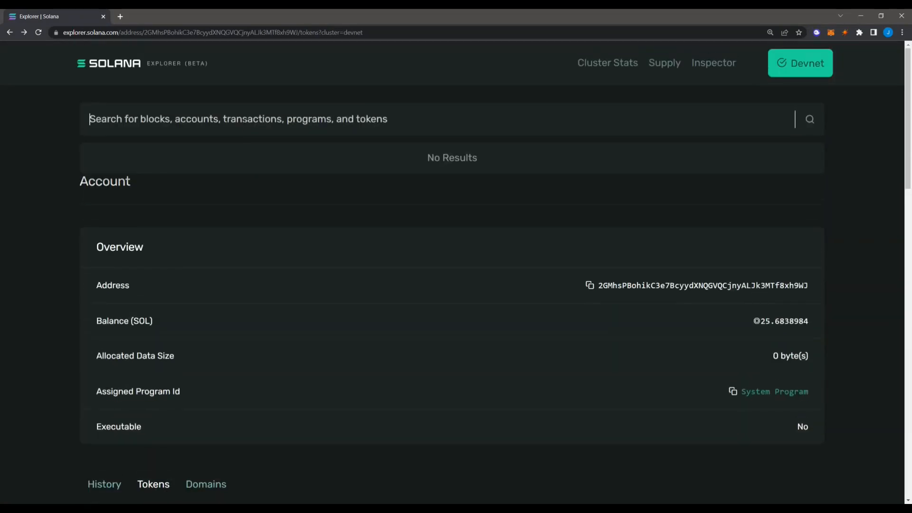
key(ctrl+v)
key(Return)
scroll(171, 358, down, 3)
click(153, 305)
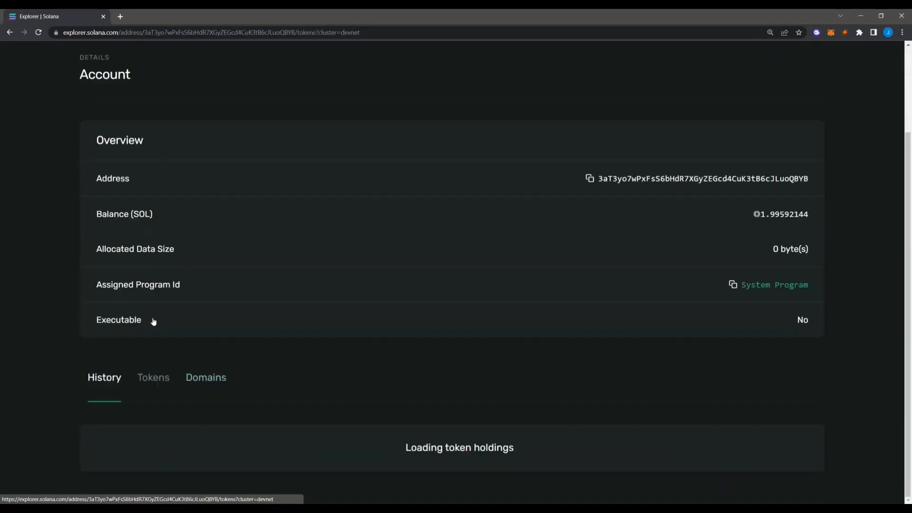
scroll(309, 227, down, 1)
scroll(310, 226, down, 2)
Confirm the buyer holds a YouTube NFT! balance of 1 and open that NFT's page
click(147, 389)
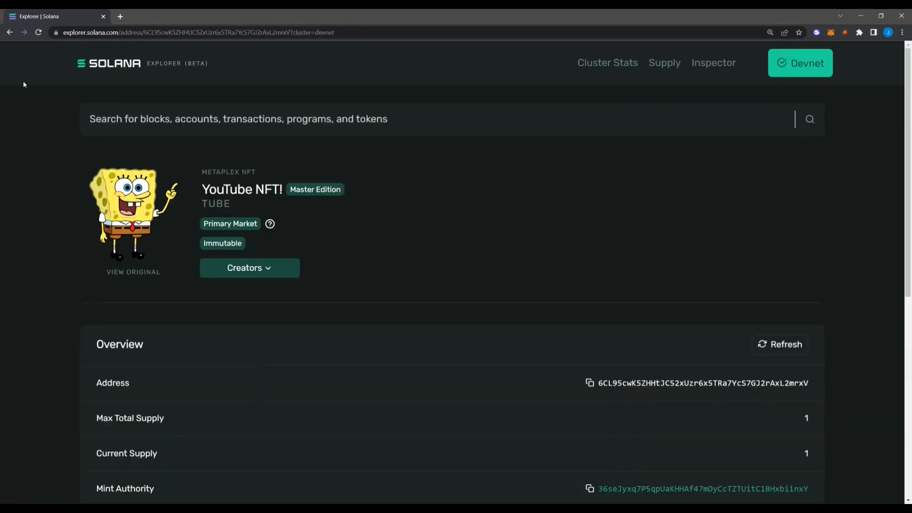
click(9, 33)
double_click(647, 389)
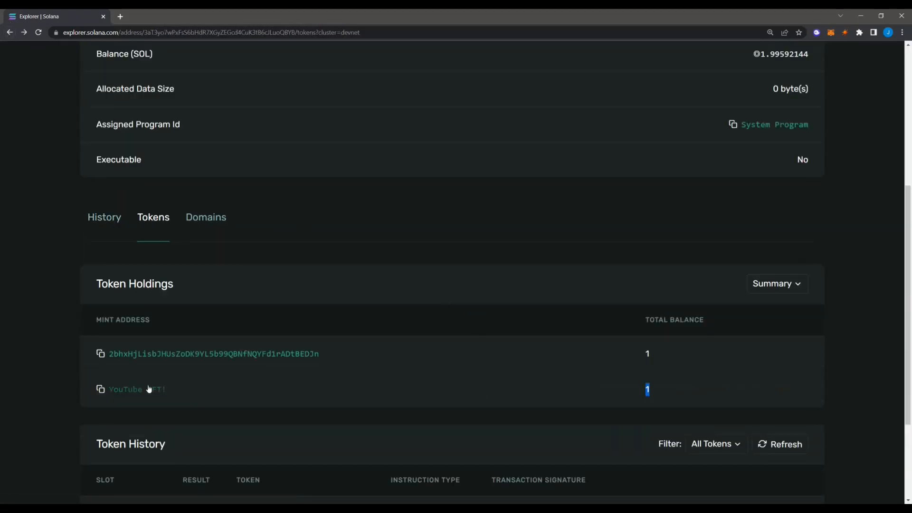
click(149, 389)
scroll(382, 310, up, 4)
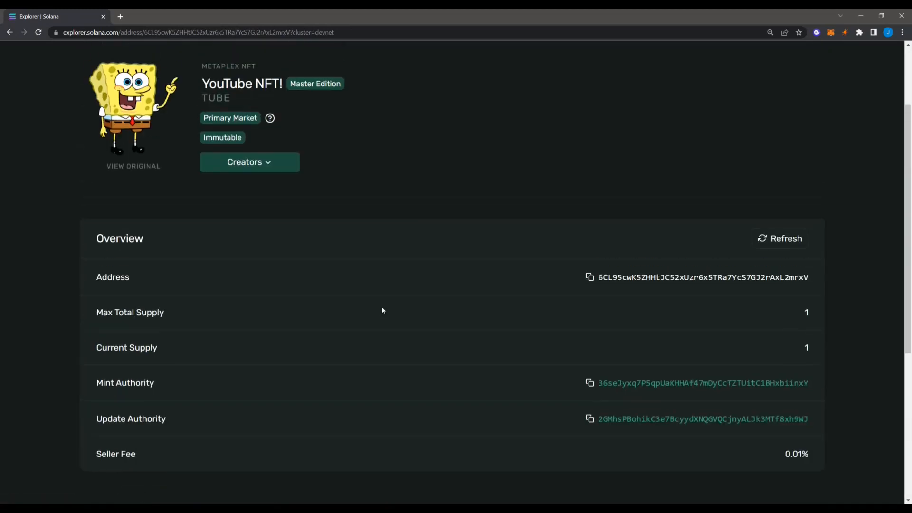
scroll(382, 310, up, 2)
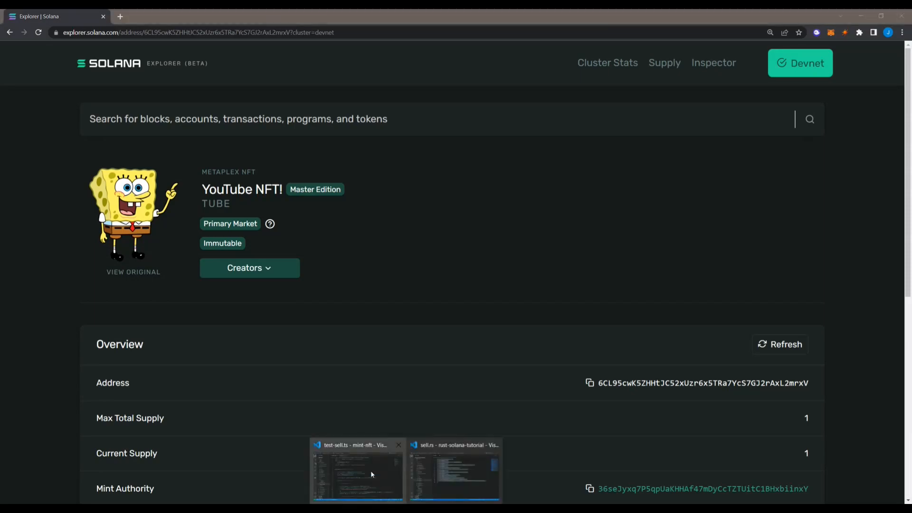
click(371, 471)
Switch to the sell.rs tab to review the lamport and NFT transfer code
key(ctrl+Tab)
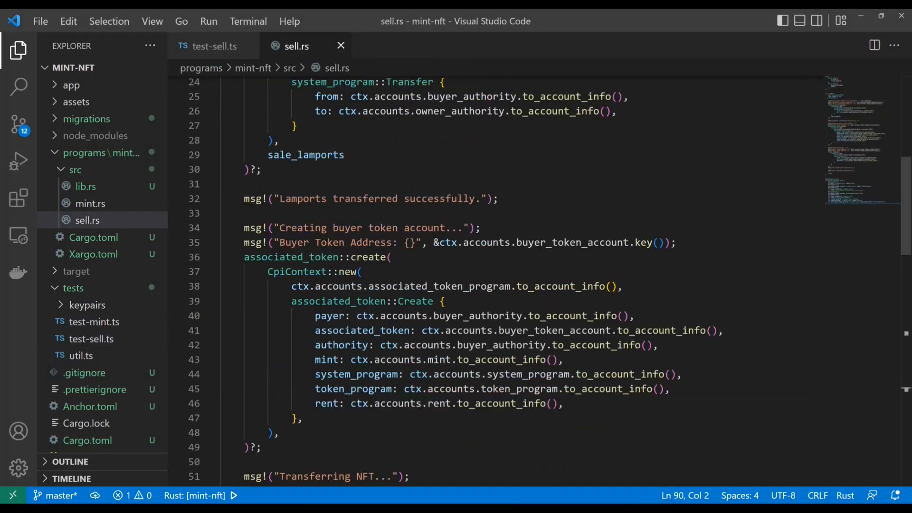
scroll(548, 305, down, 5)
scroll(549, 305, up, 5)
scroll(549, 306, up, 5)
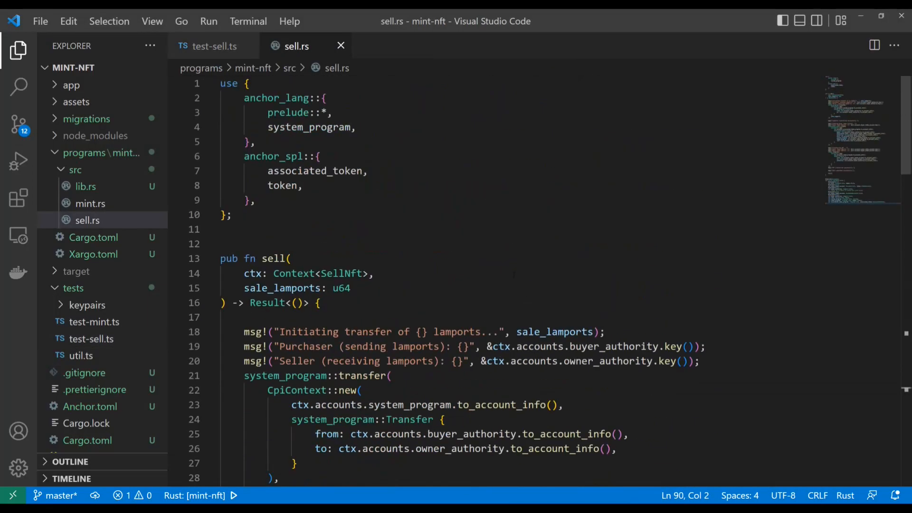
scroll(513, 274, down, 2)
scroll(514, 274, down, 4)
scroll(513, 281, down, 3)
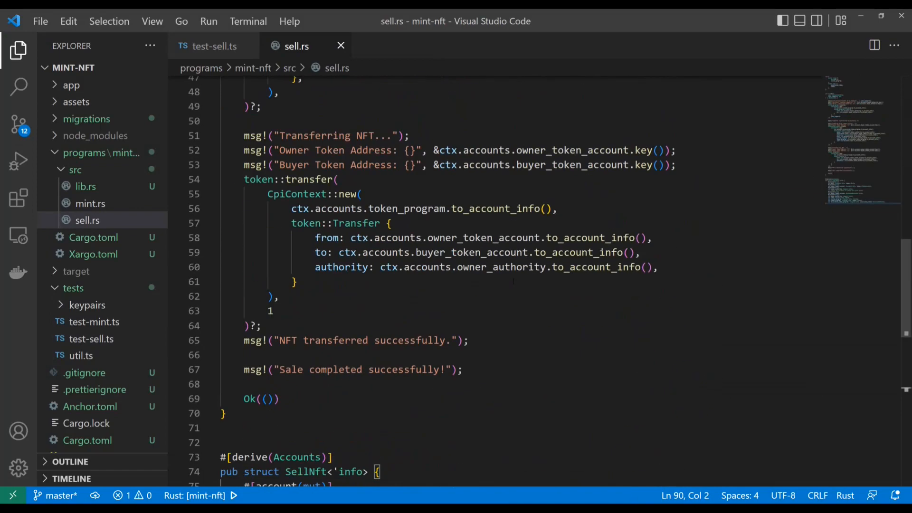